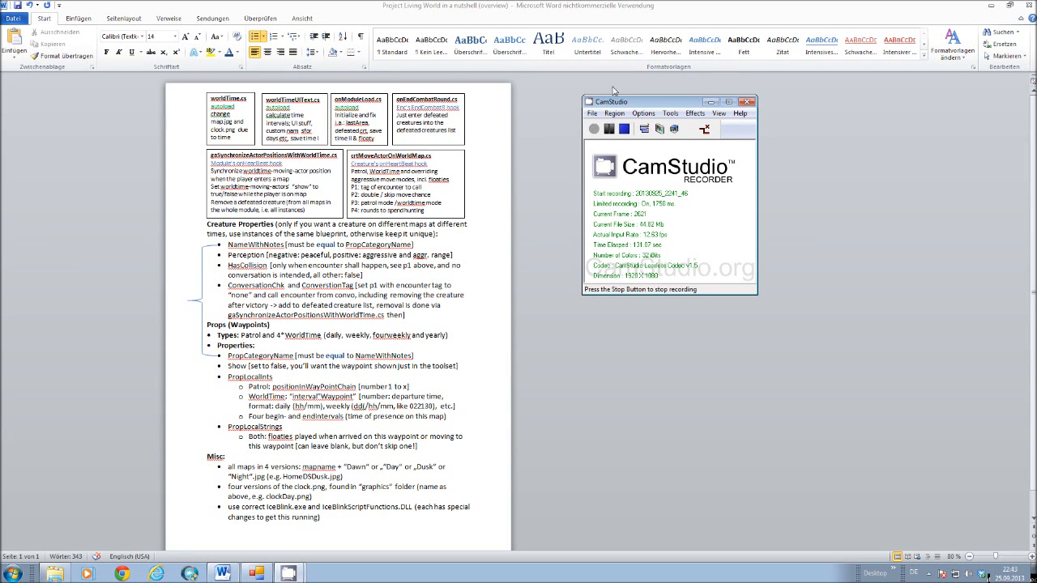
Bring the Word overview document to the front, enlarge it to 120 %, and examine the script boxes and Creature Properties section.
left_click(411, 288)
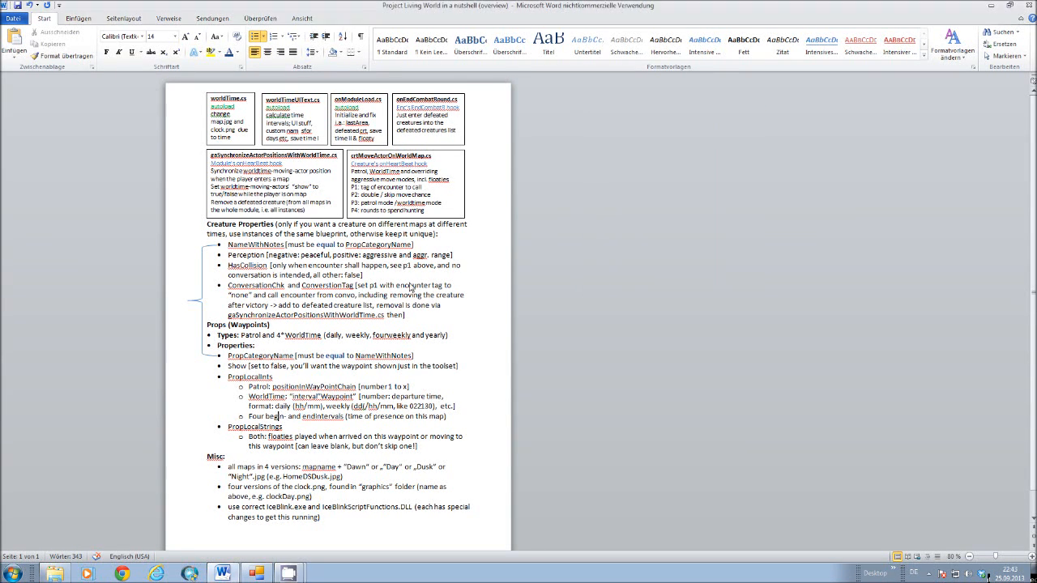
scroll(411, 288, "up", 4, "ctrl")
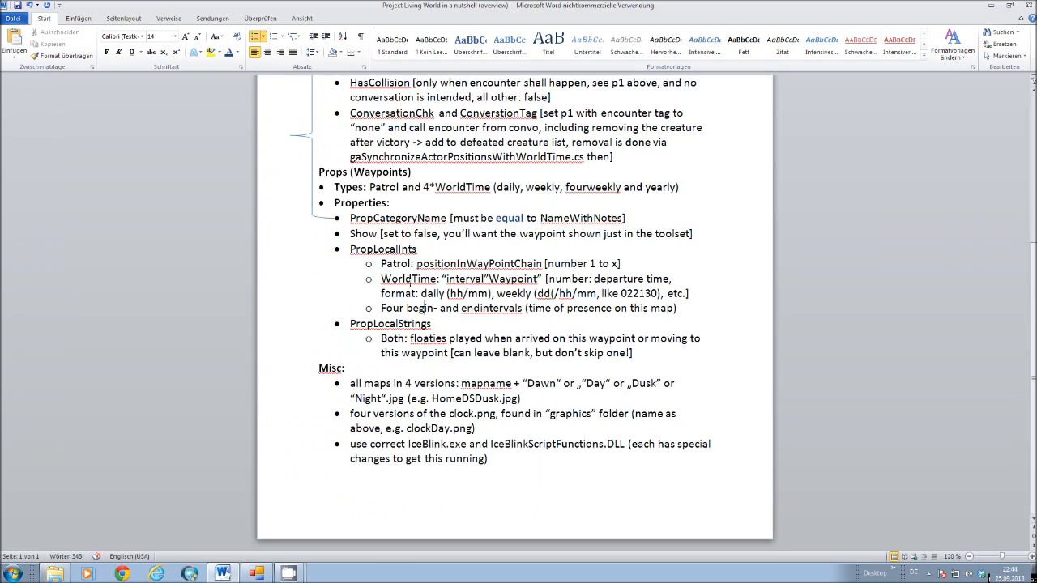
scroll(411, 282, "up", 6)
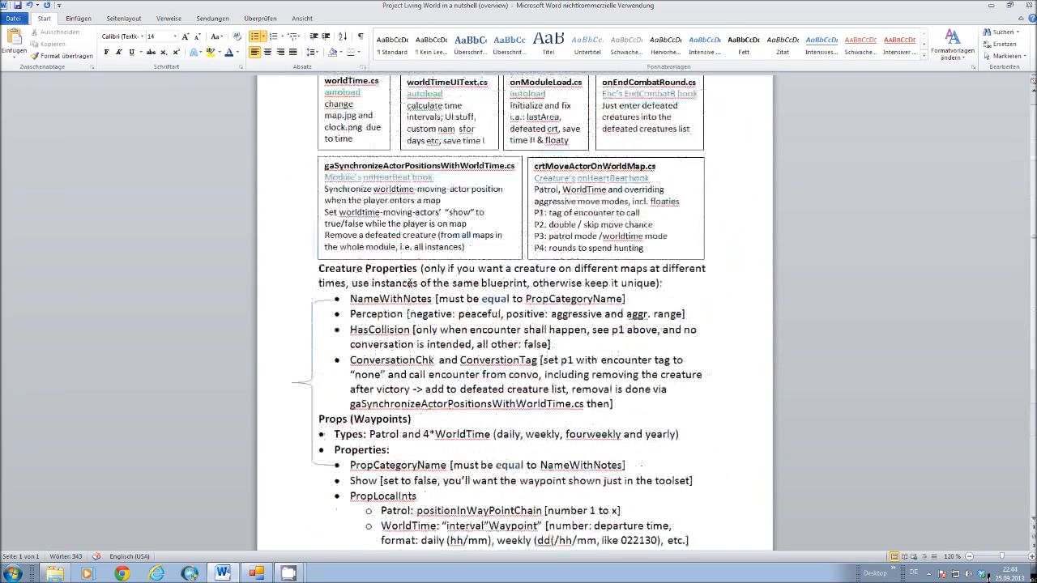
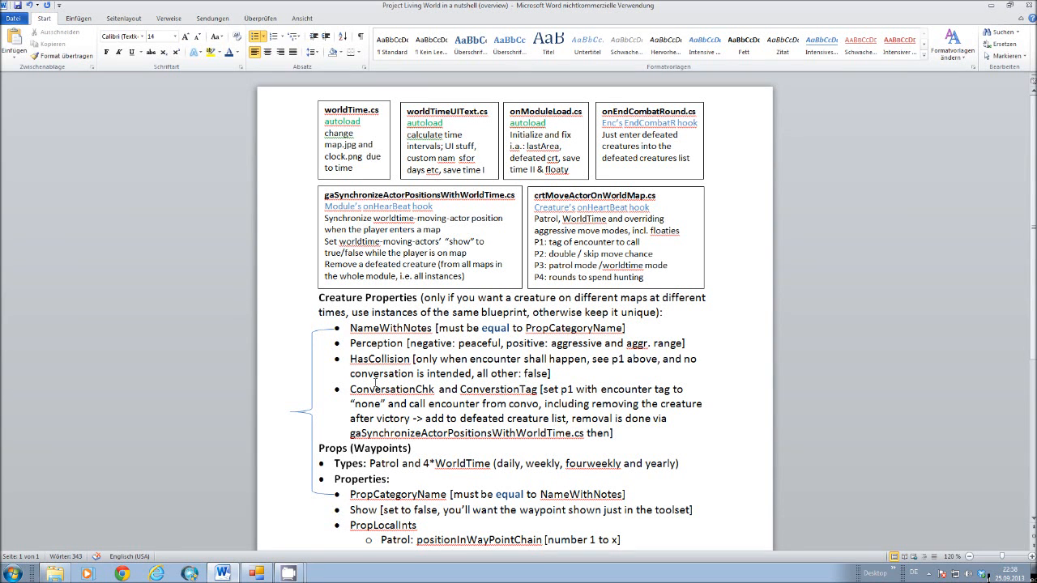
Examine the script boxes, the Creature Properties section and the Props (Waypoints) section of the overview document.
scroll(375, 372, "down", 2)
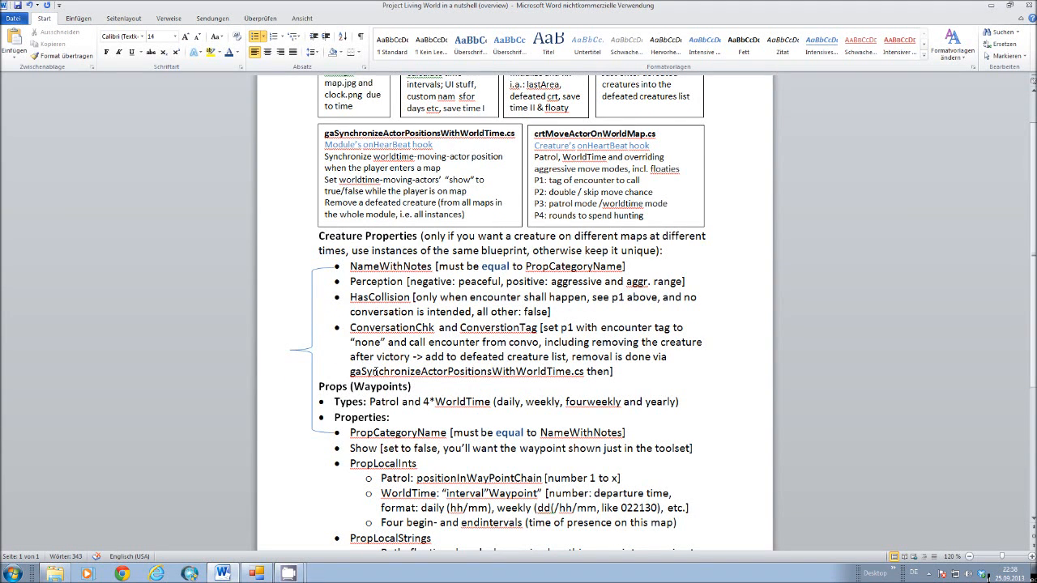
scroll(375, 371, "up", 2)
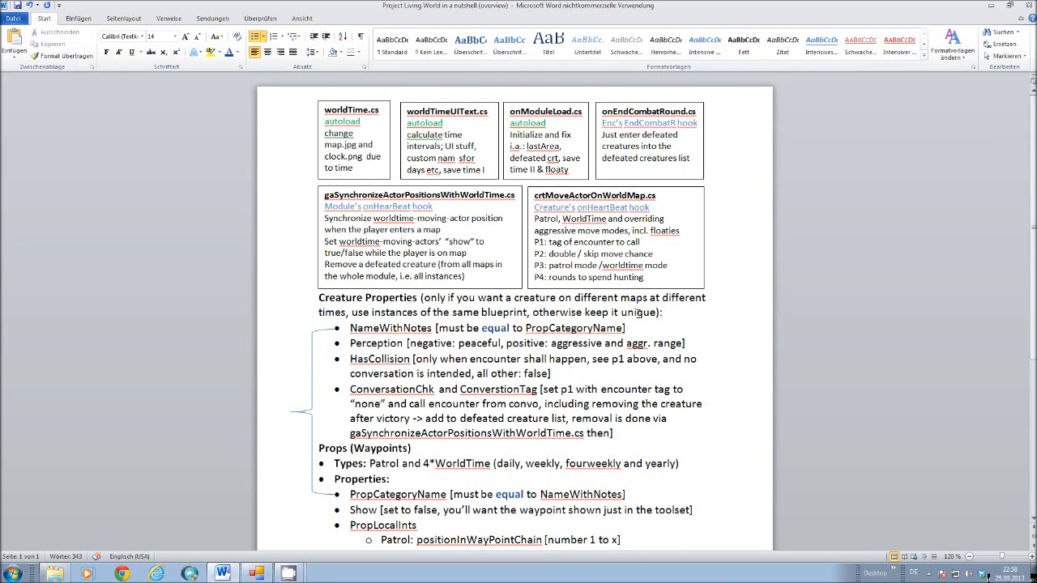
scroll(641, 313, "down", 3)
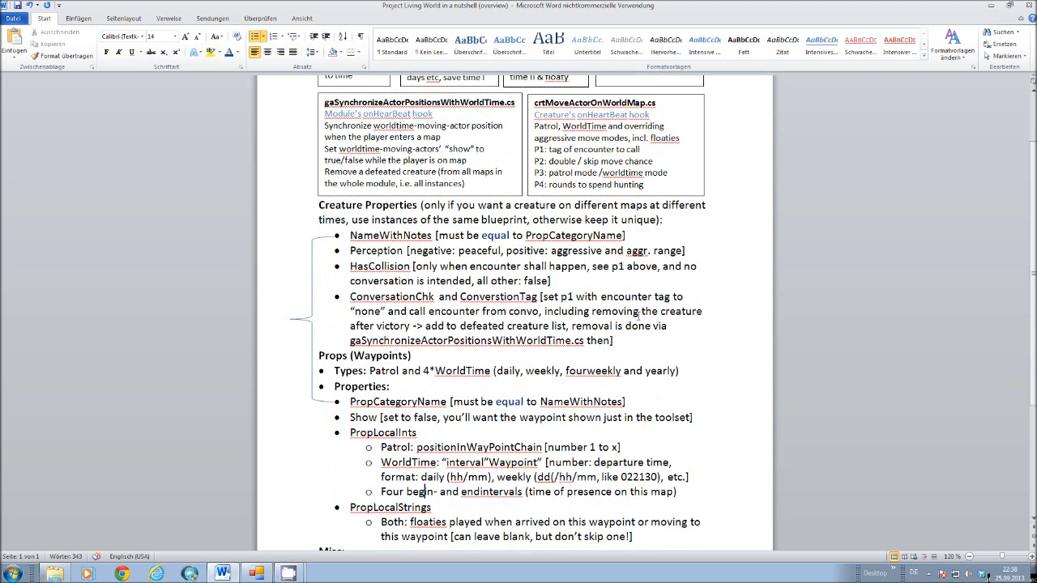
scroll(640, 314, "down", 2)
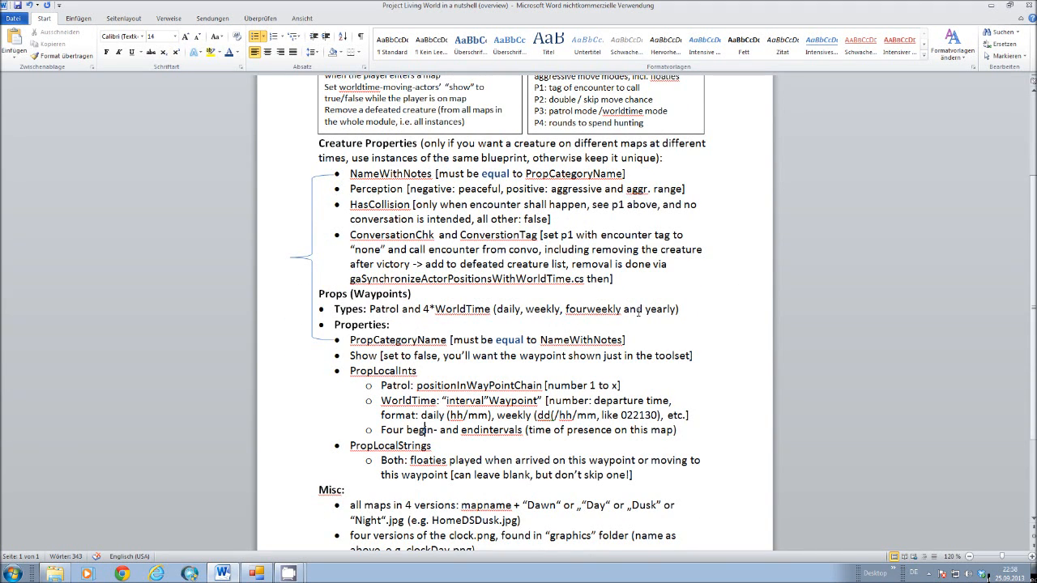
scroll(640, 312, "down", 3)
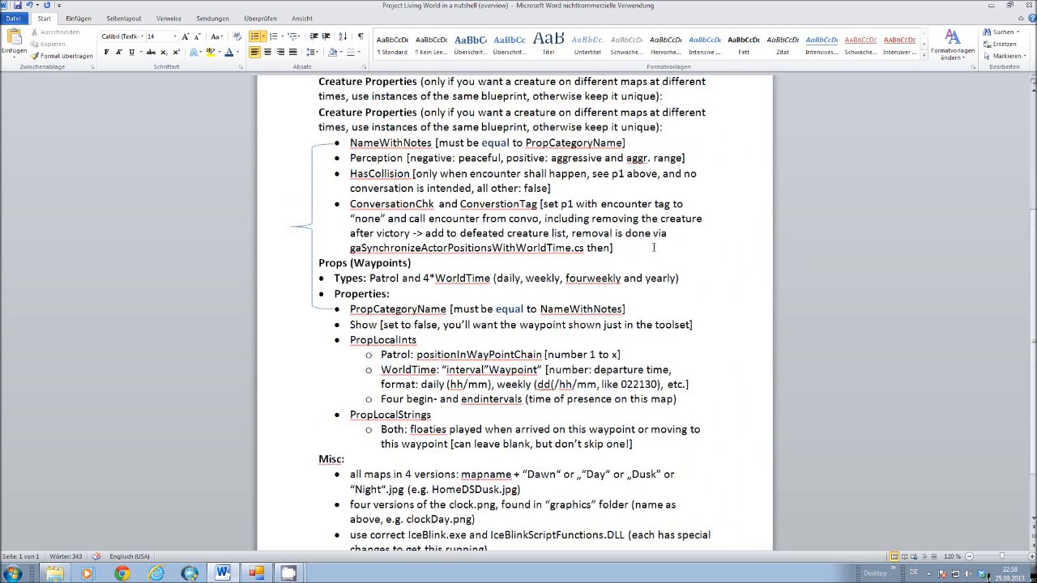
scroll(654, 248, "up", 2)
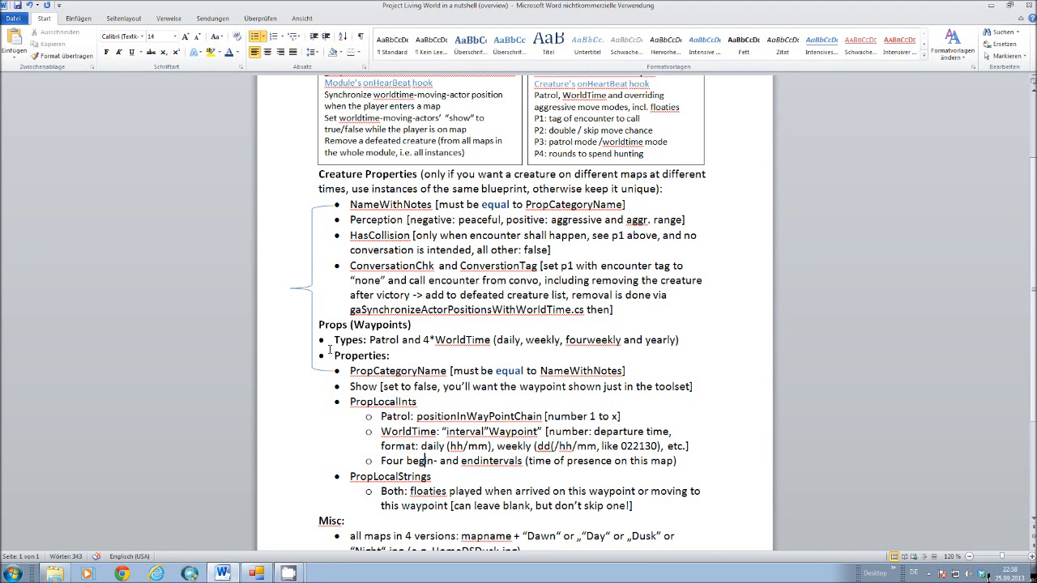
scroll(335, 355, "up", 1)
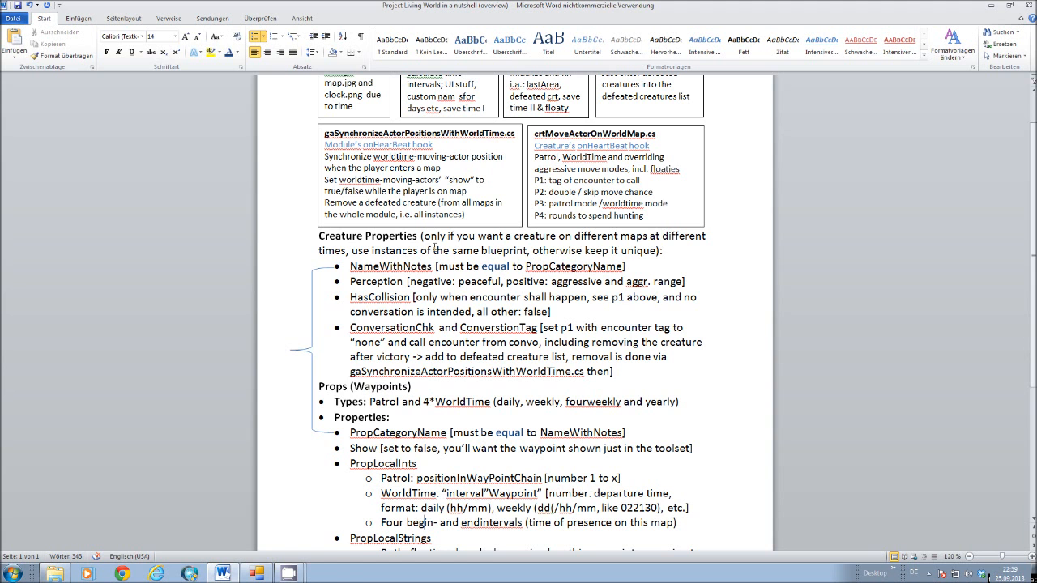
scroll(558, 341, "up", 1)
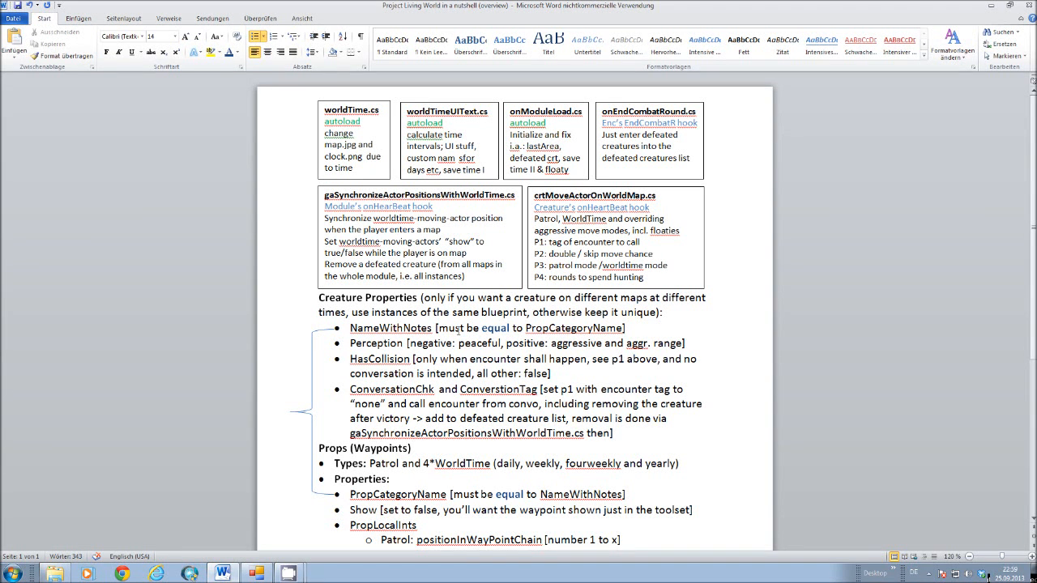
scroll(461, 331, "down", 1)
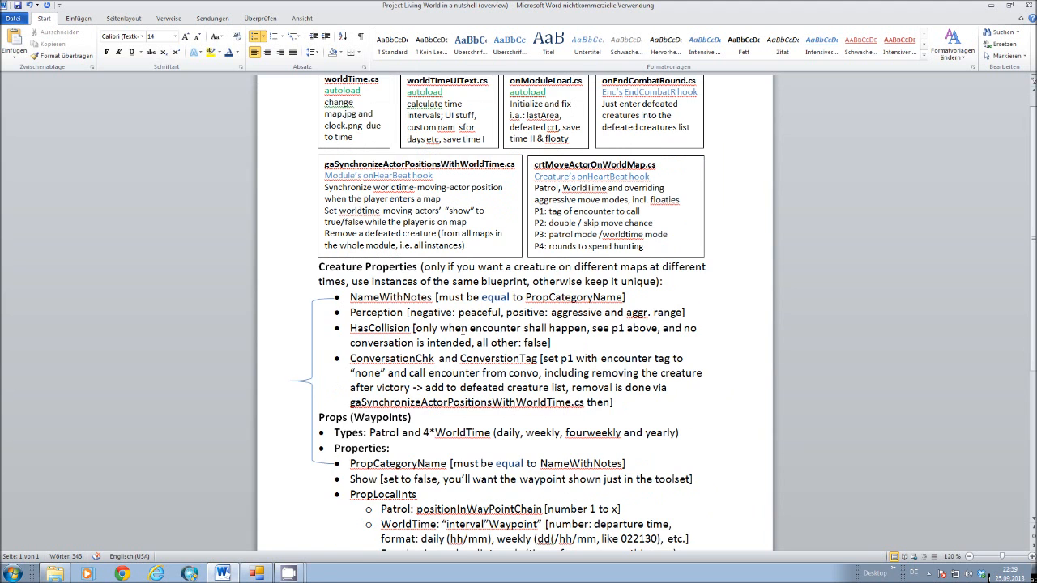
scroll(464, 328, "down", 1)
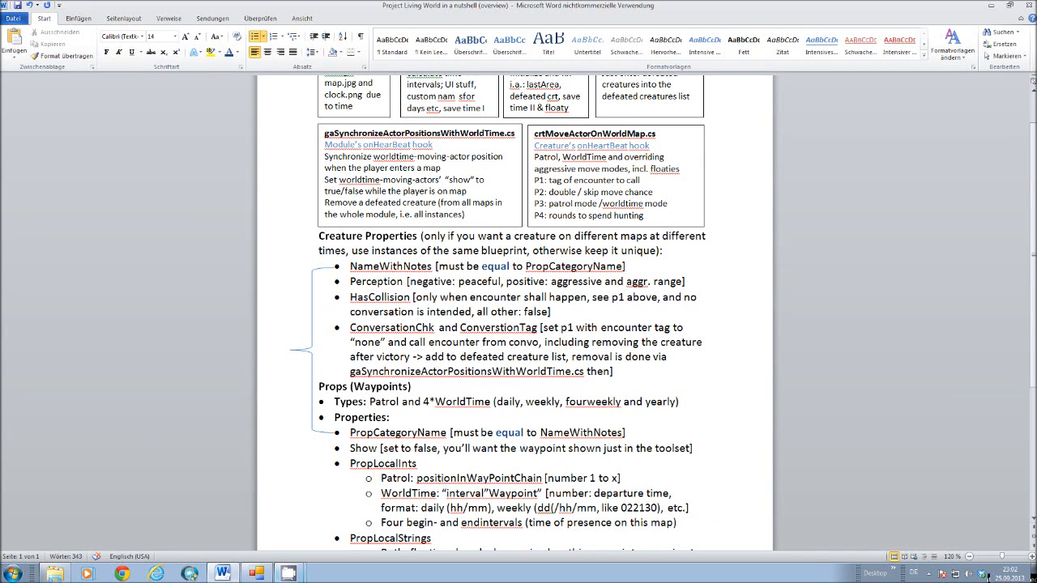
Switch to CamStudio, pause the screen recording, and return to the Word overview document.
left_click(289, 574)
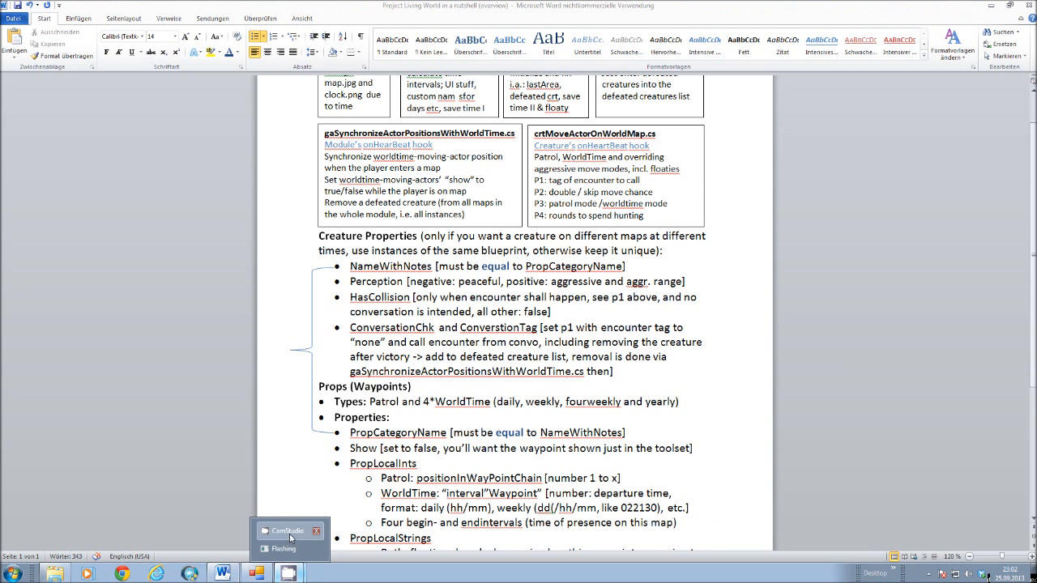
left_click(289, 535)
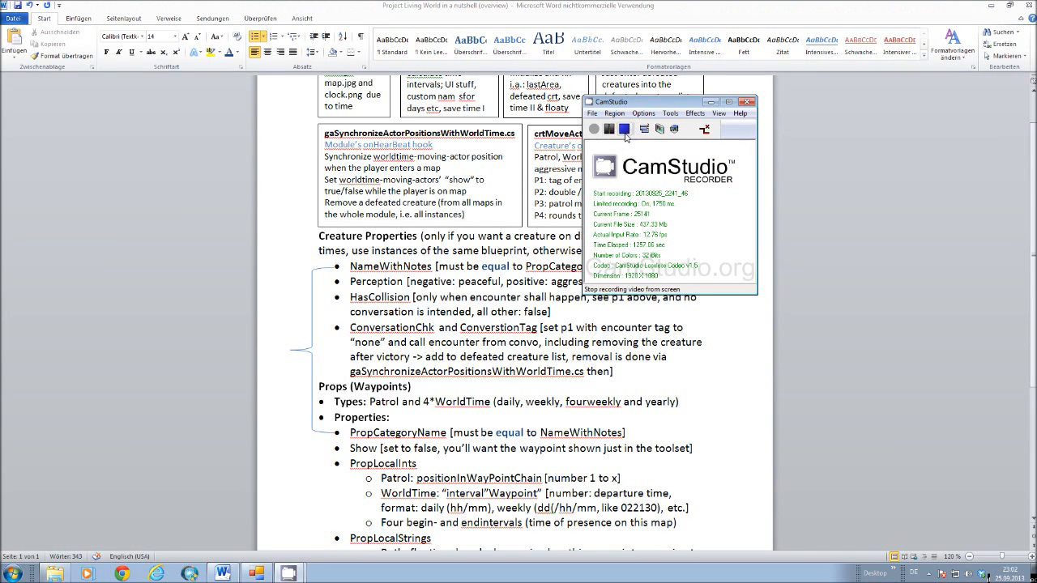
left_click(611, 132)
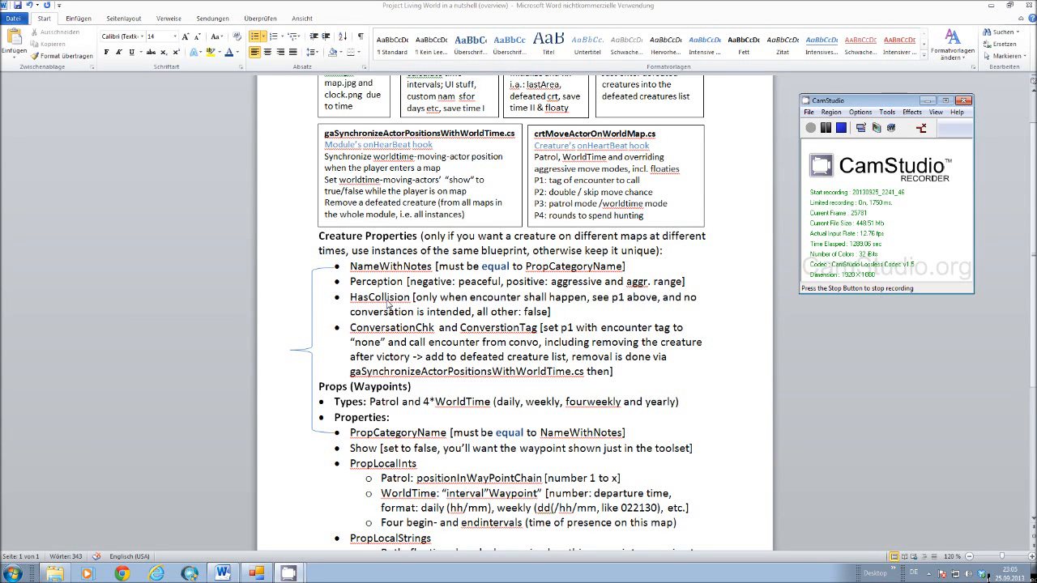
left_click(522, 312)
type(":")
left_click(491, 355)
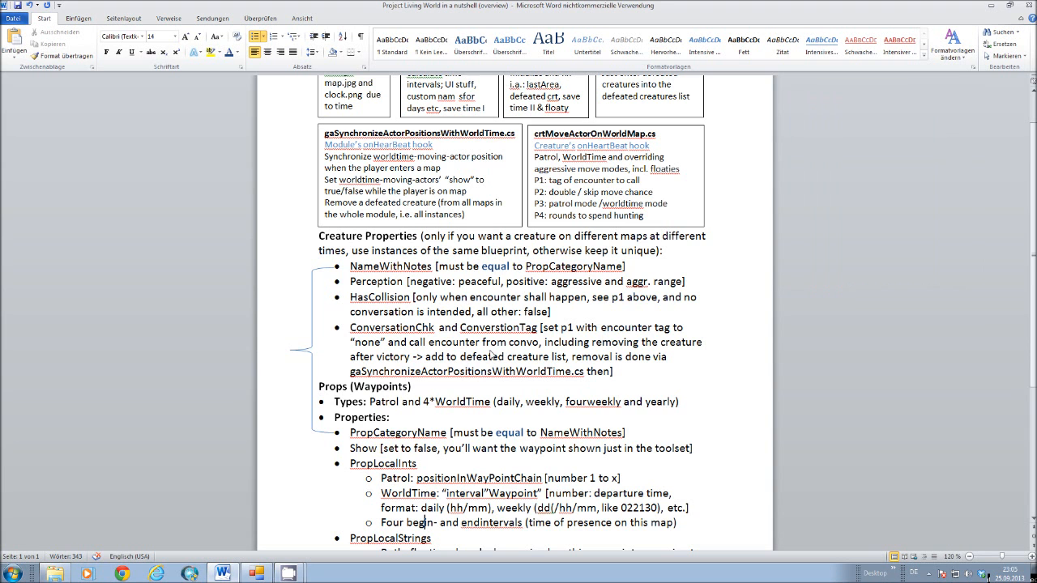
Examine the waypoint prop properties, including PropLocalInts and PropLocalStrings, and the Misc requirements below them.
scroll(491, 354, "down", 2)
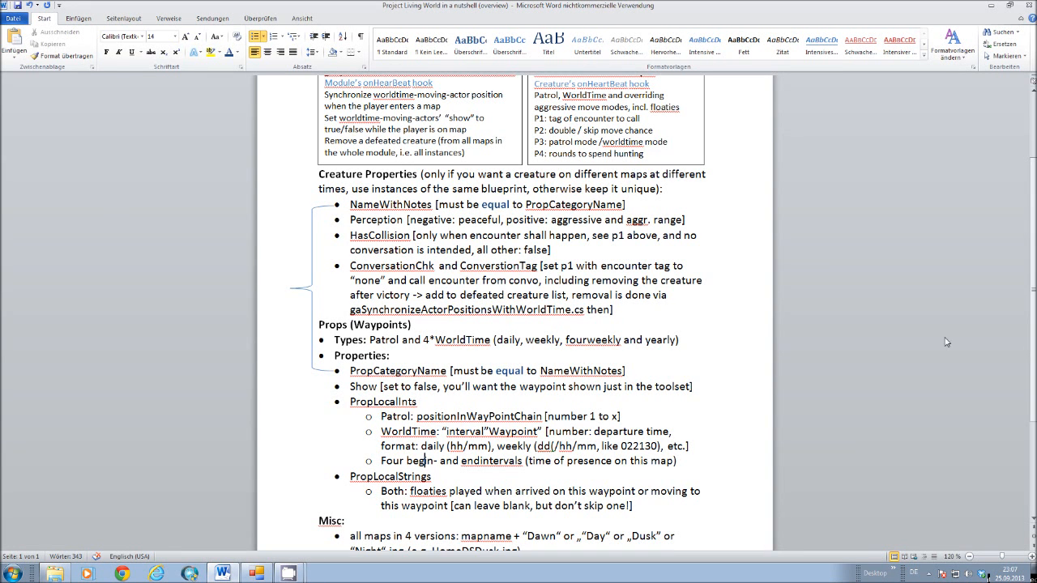
scroll(454, 319, "down", 3)
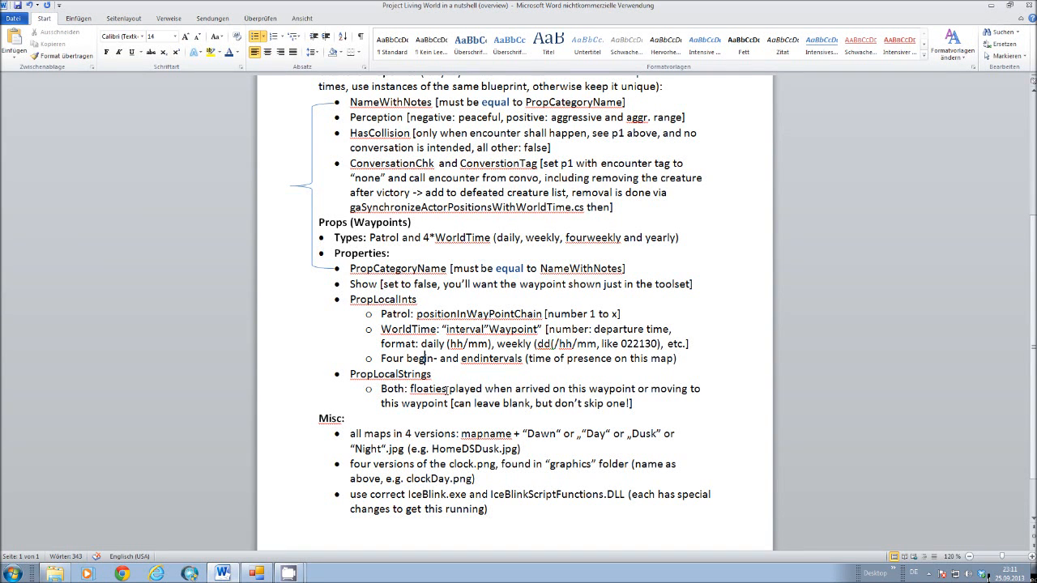
scroll(447, 390, "down", 1)
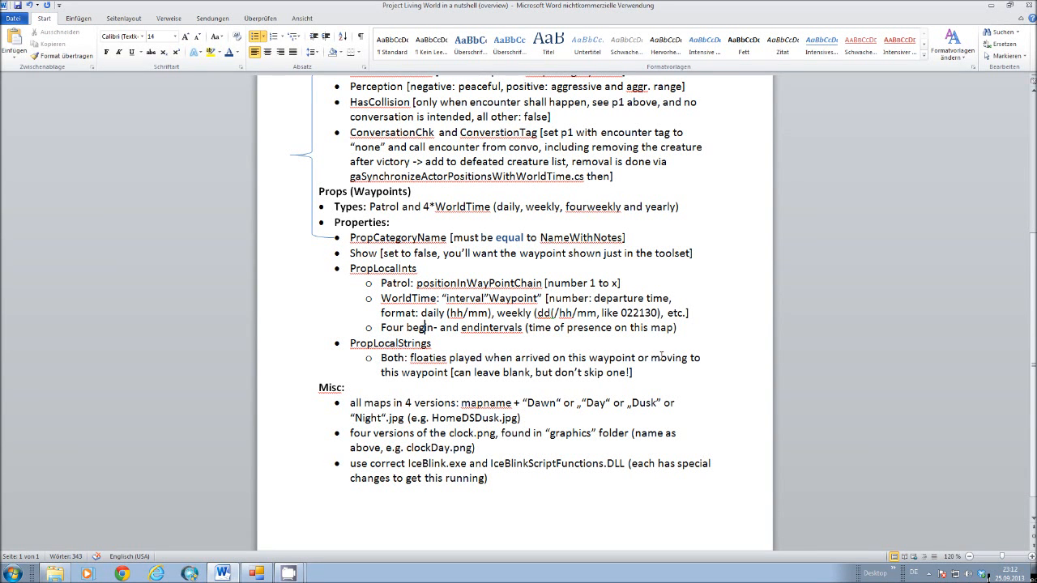
scroll(667, 357, "up", 4)
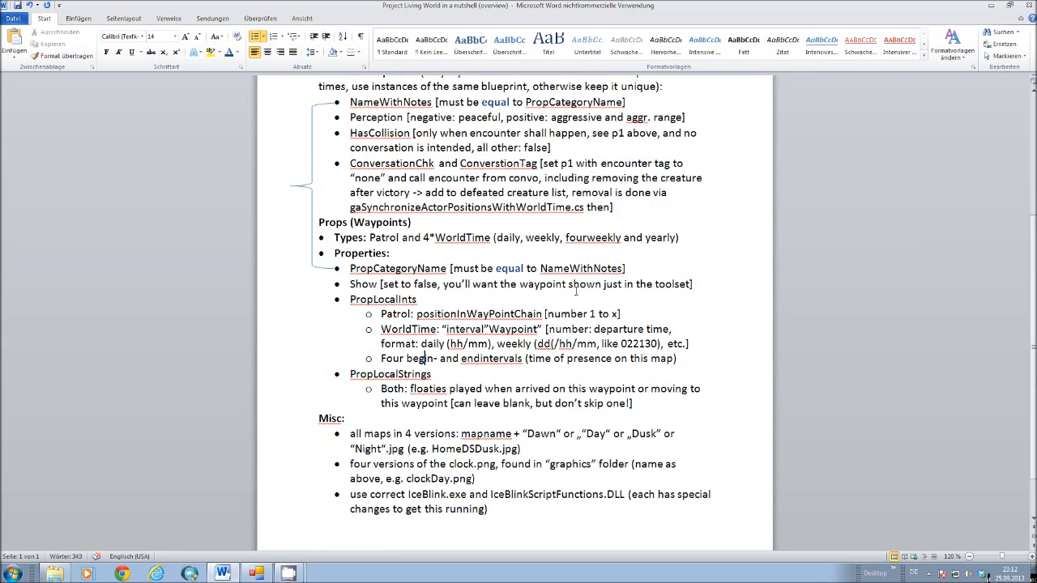
scroll(576, 289, "down", 3)
scroll(492, 359, "down", 1)
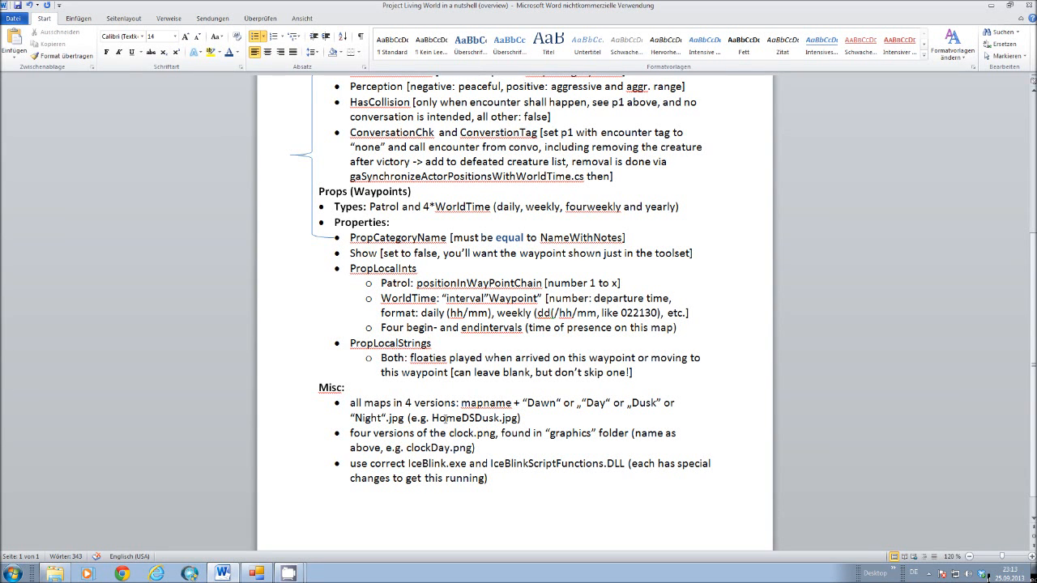
Highlight the map name part "HomeDS" in the HomeDSDusk.jpg example under Misc, and clear the selection.
left_click(474, 418)
left_click_drag(475, 418, 440, 418)
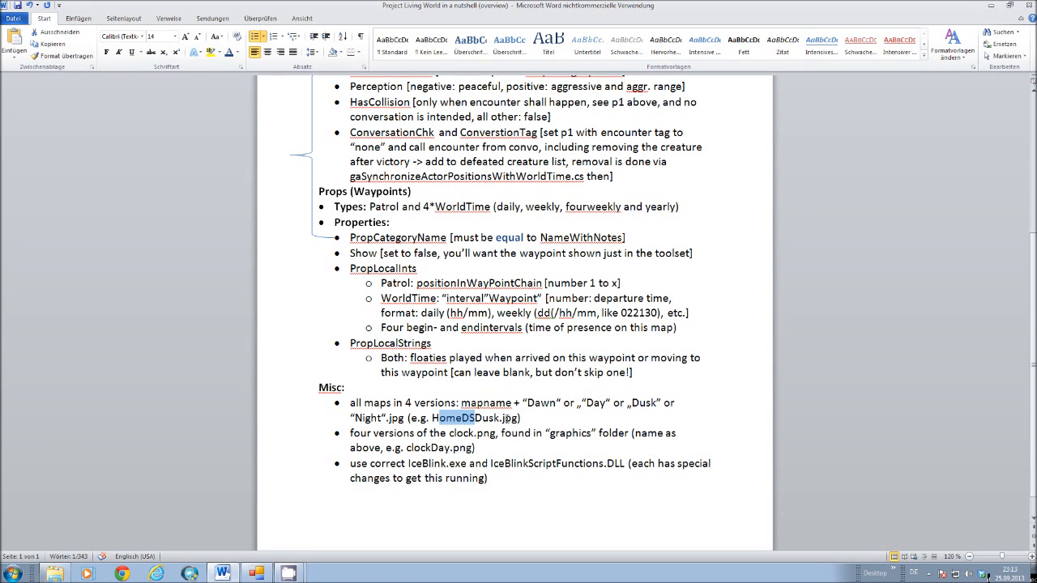
left_click(435, 418)
left_click_drag(433, 418, 471, 418)
left_click_drag(432, 418, 476, 418)
left_click(513, 419)
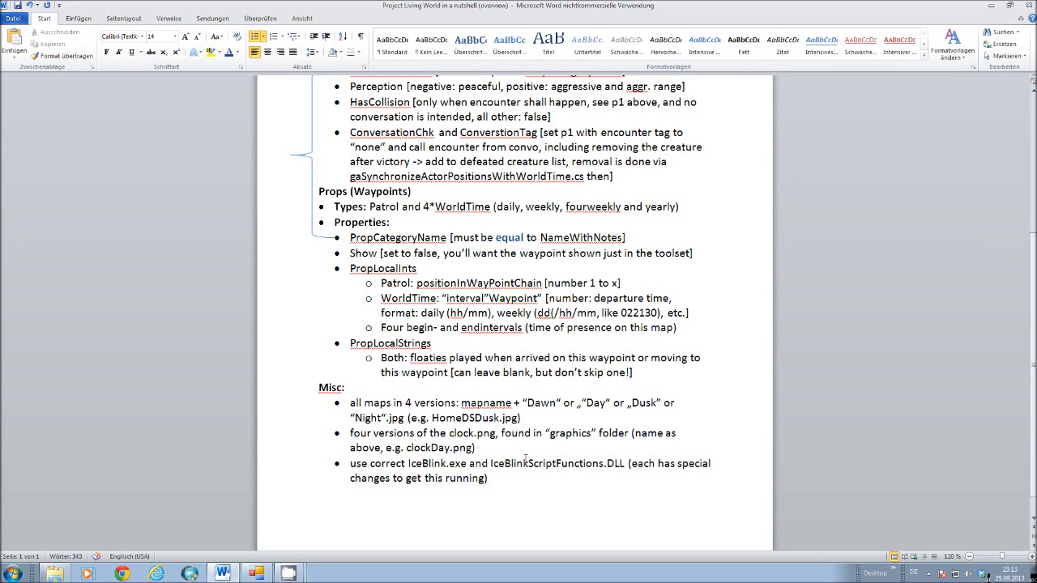
Examine the Misc notes on clock images and IceBlink files, and return to the beginning of the document.
mouse_move(1033, 480)
left_mouse_down()
mouse_move(1029, 427)
mouse_move(1025, 484)
left_mouse_up()
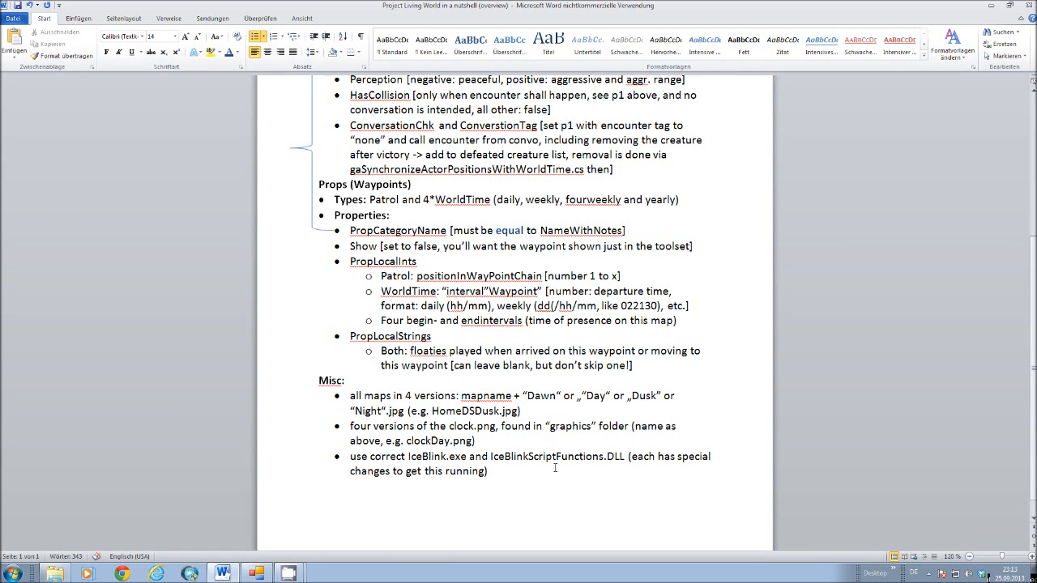
scroll(555, 468, "up", 3)
scroll(555, 468, "down", 4)
scroll(555, 468, "up", 2)
scroll(555, 469, "down", 3)
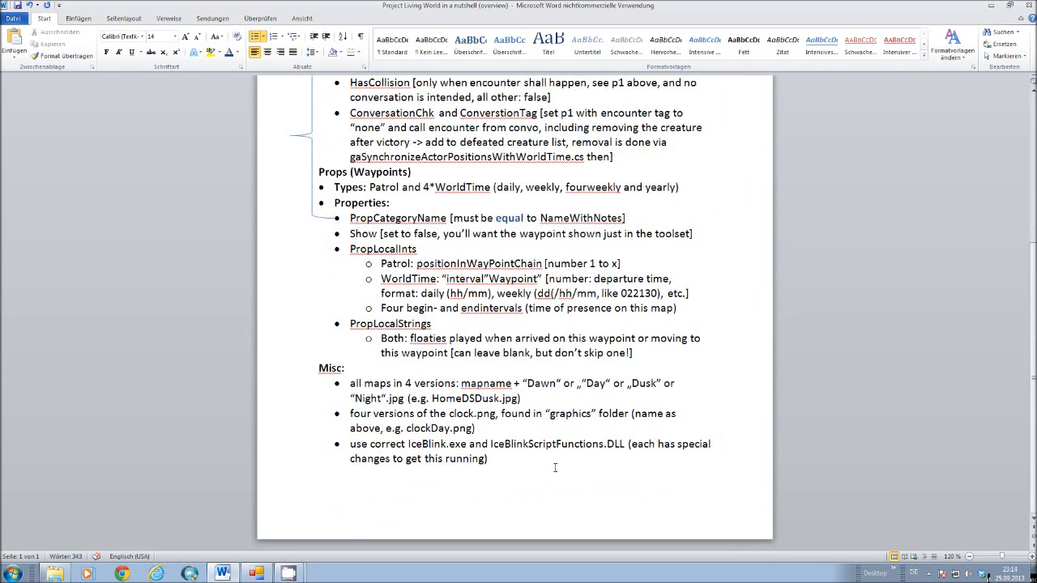
scroll(555, 468, "up", 9)
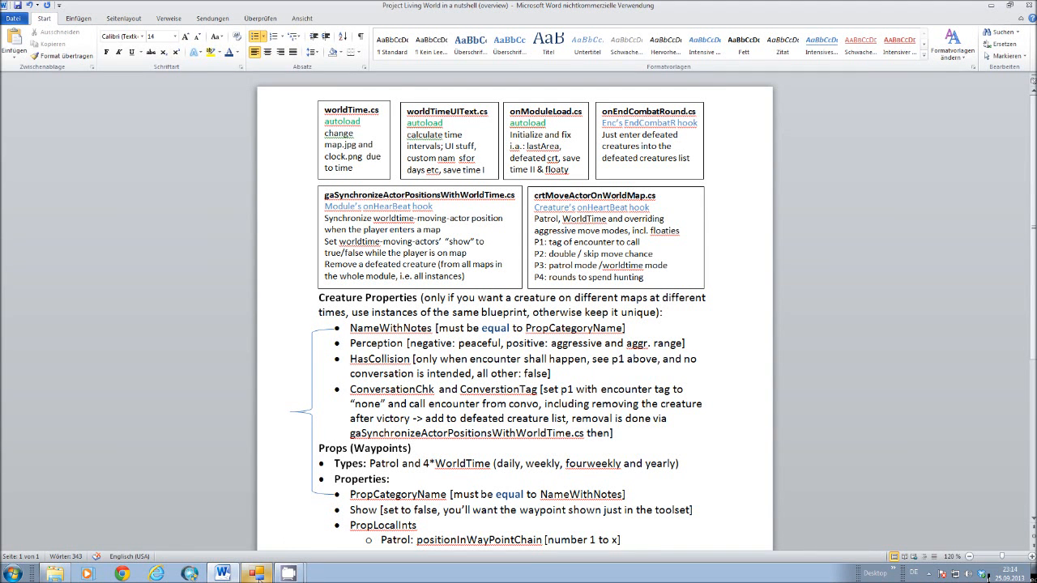
Switch to IceBlink Toolset and examine the creature and waypoint props placed on the Room01 map.
left_click(256, 574)
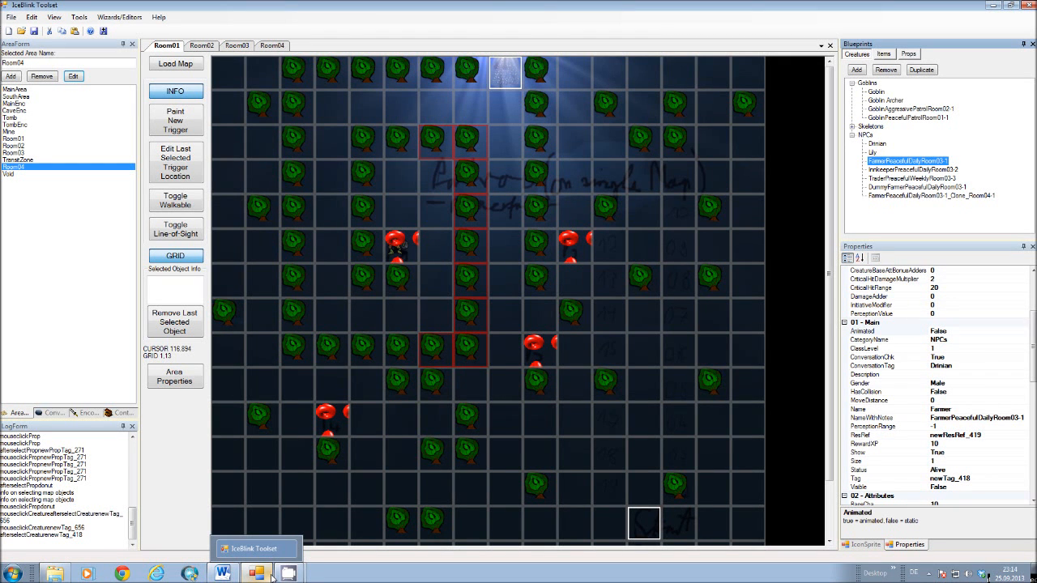
left_click_drag(829, 271, 828, 334)
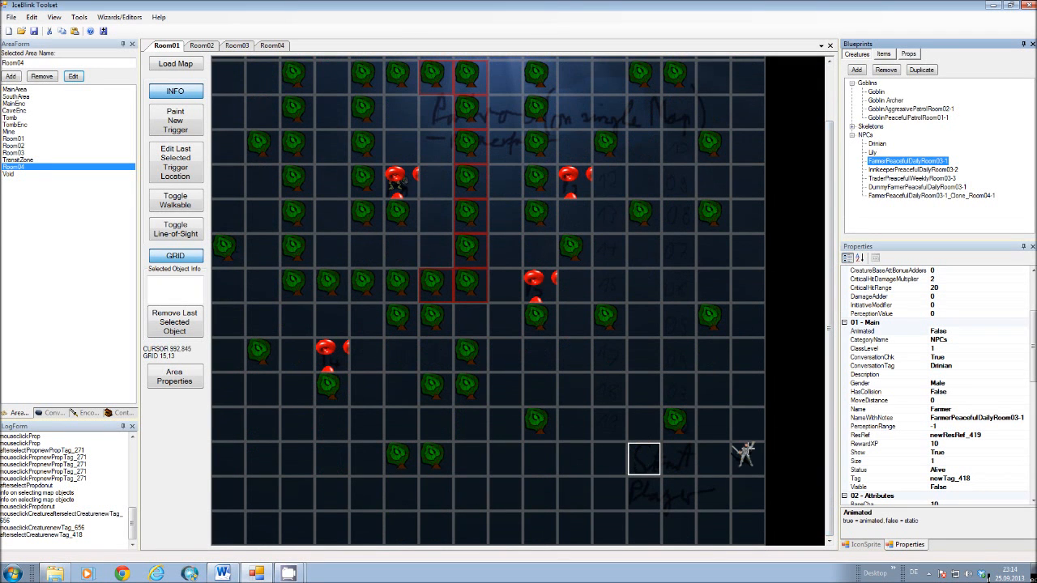
left_click(396, 182)
left_click_drag(827, 358, 827, 311)
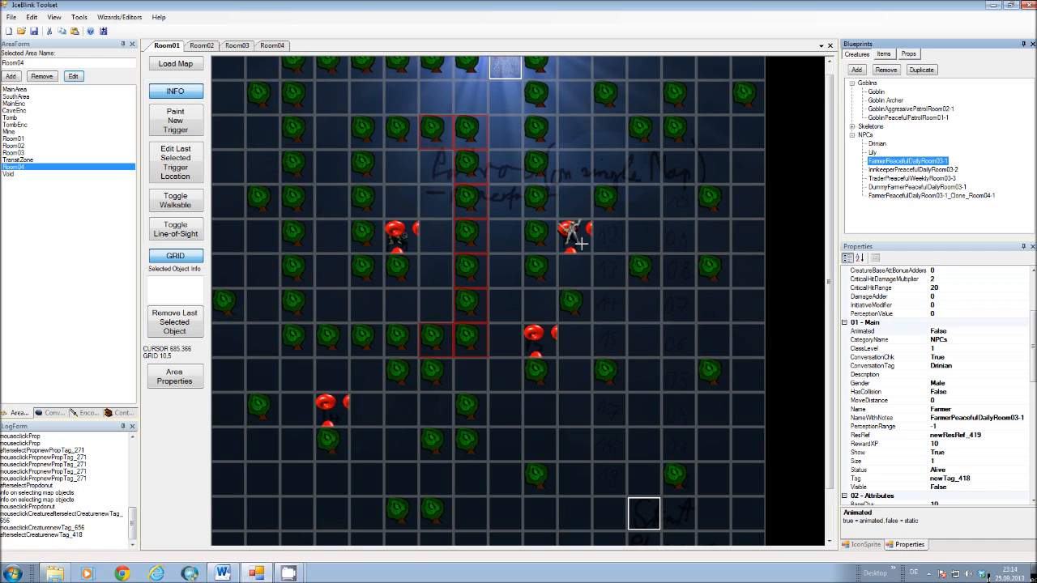
Cancel placing the farmer creature and show the properties of the GoblinPeacefulPatrolRoom01-1 creature blueprint.
right_click(710, 265)
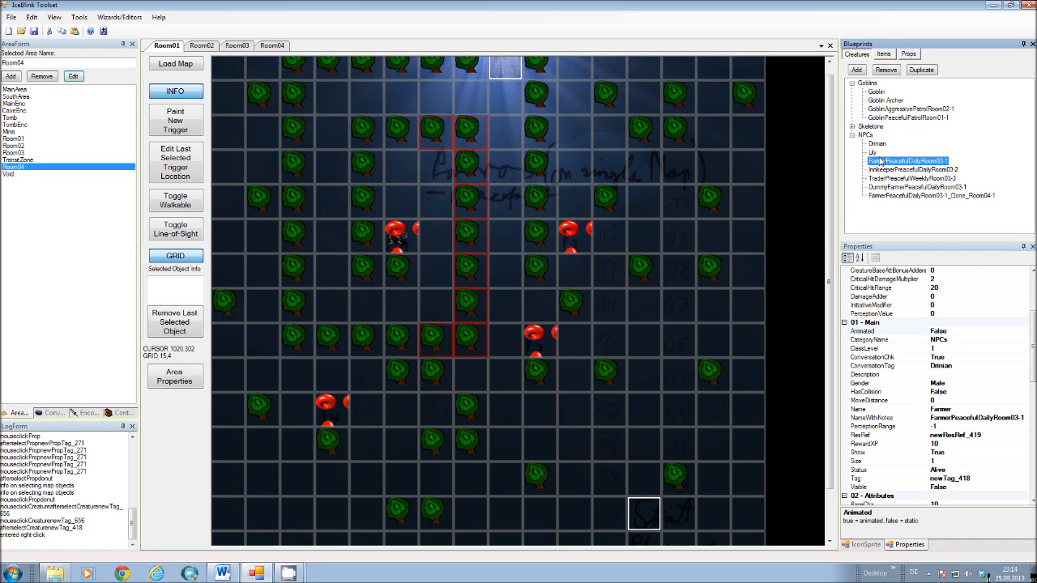
left_click(860, 55)
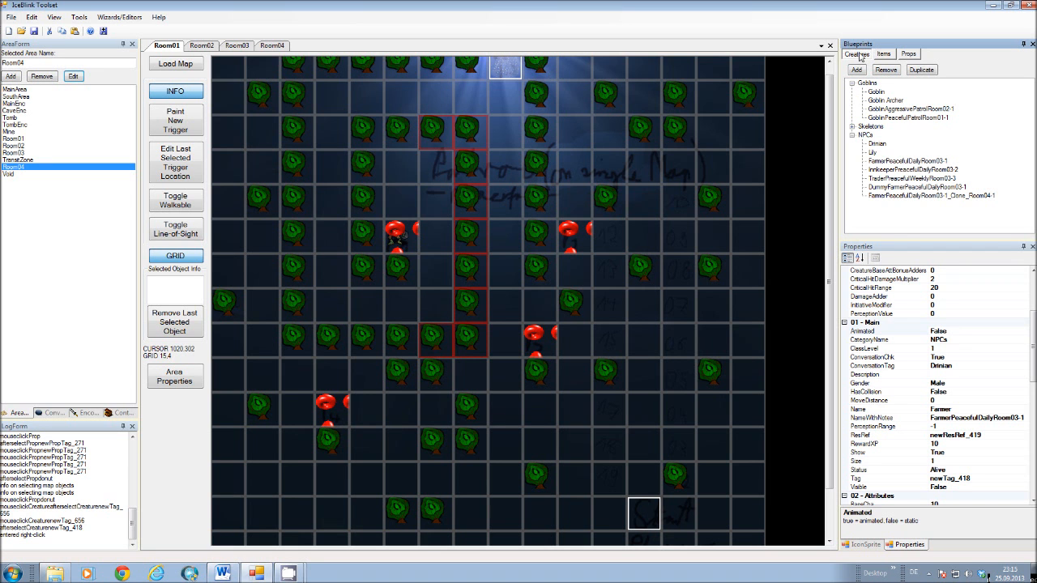
left_click(923, 119)
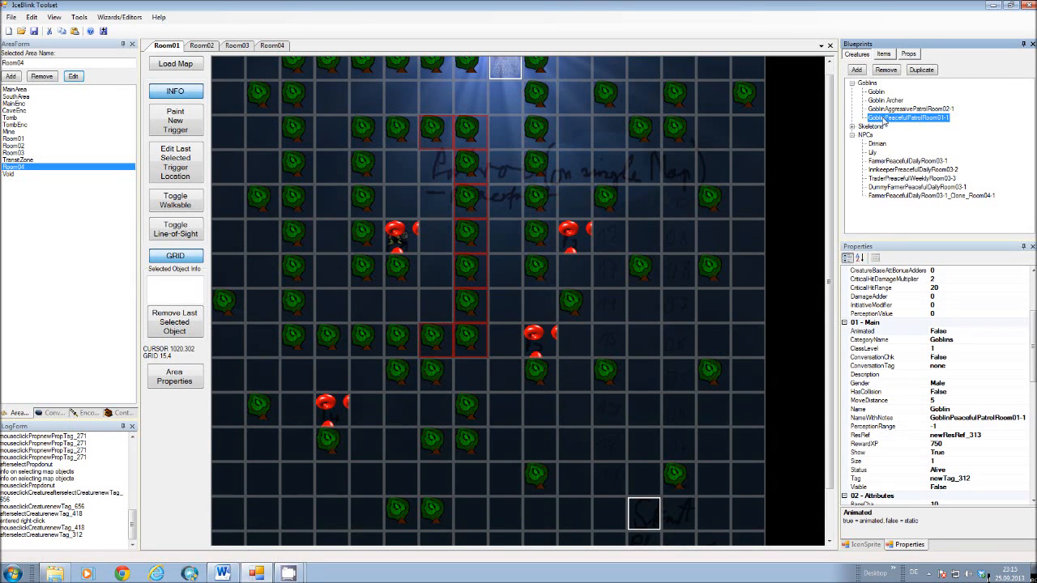
Collapse the AAAChests and AAAMisc prop categories and compare the GoblinPeacefulPatrolRoom01-1 prop category with the creature blueprint of that name.
left_click(909, 56)
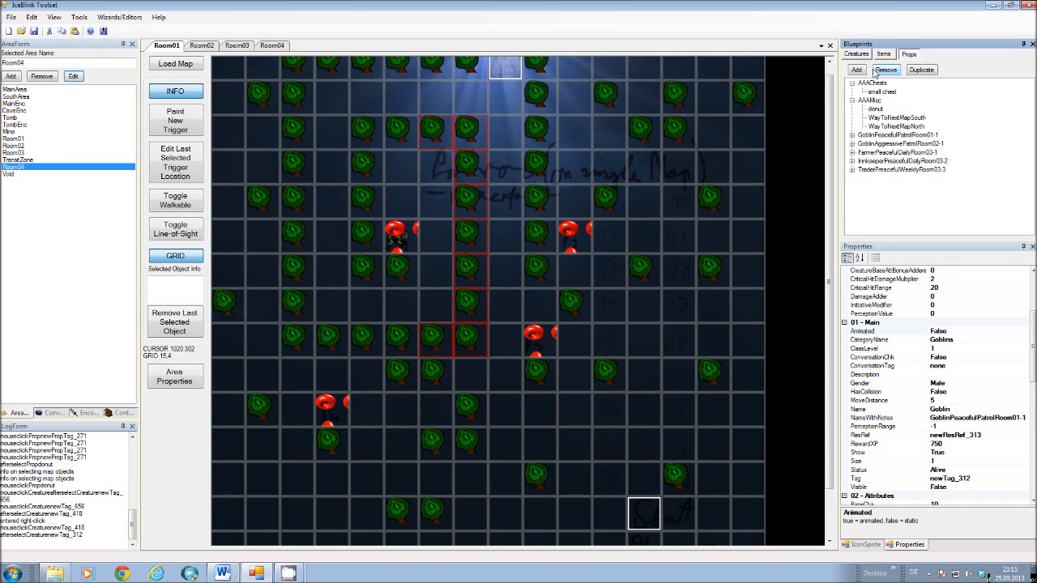
left_click(852, 82)
left_click(853, 91)
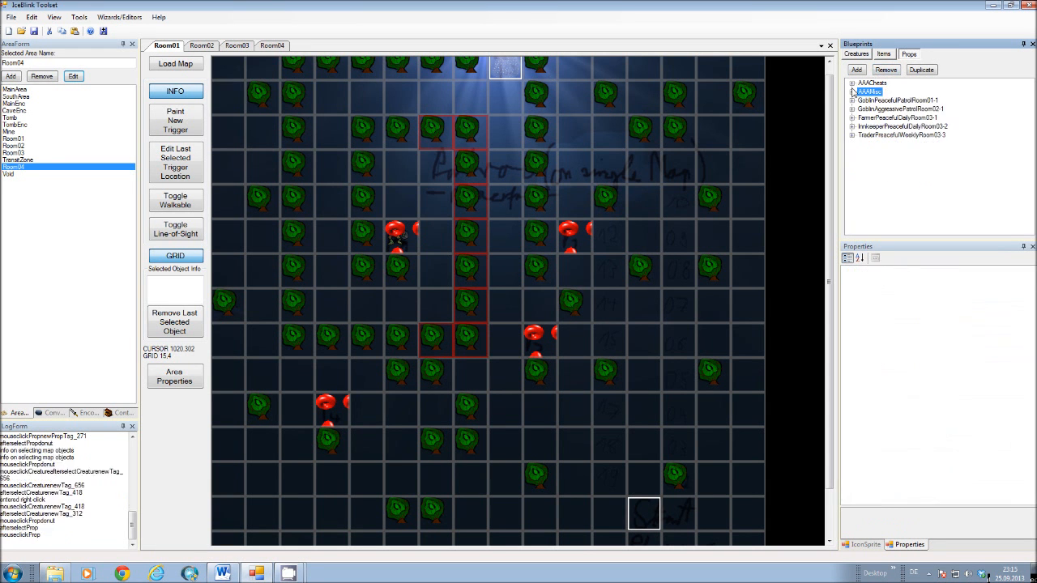
left_click(879, 101)
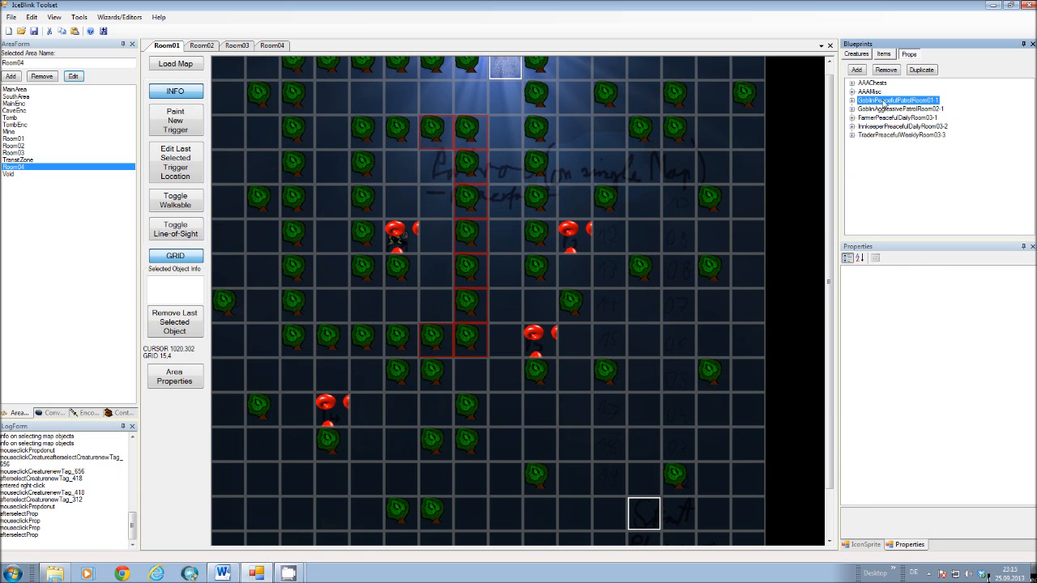
left_click(866, 55)
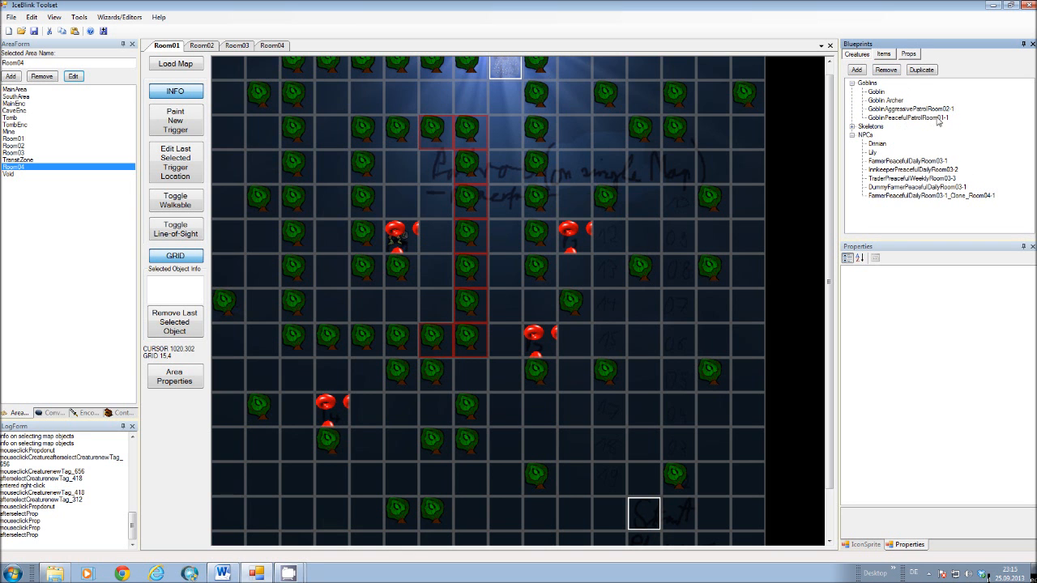
left_click(909, 55)
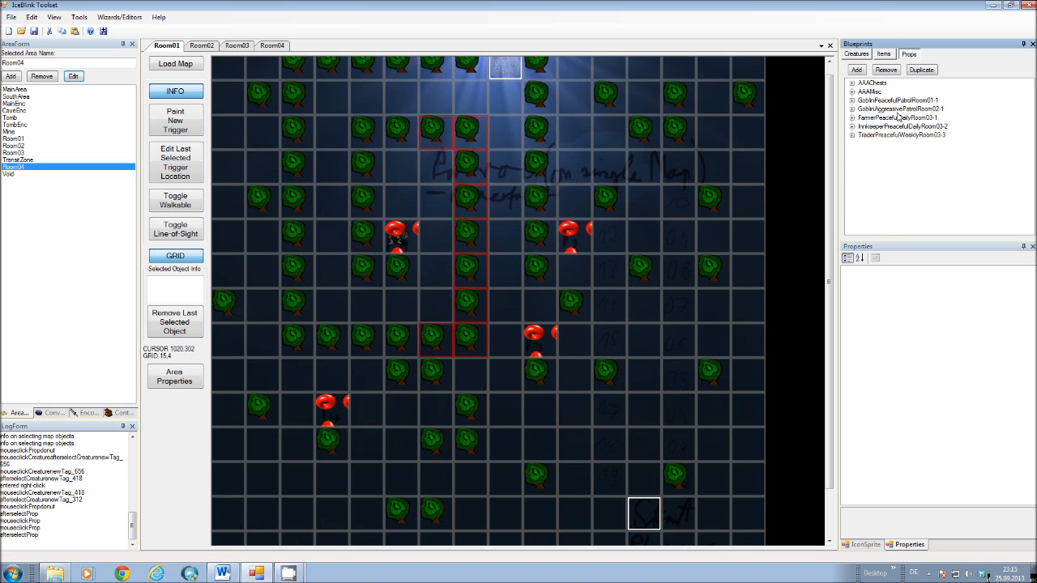
Expand the GoblinPeacefulPatrolRoom01-1 prop category and inspect the NameWithNotes and PerceptionRange properties of the matching creature blueprint.
double_click(859, 100)
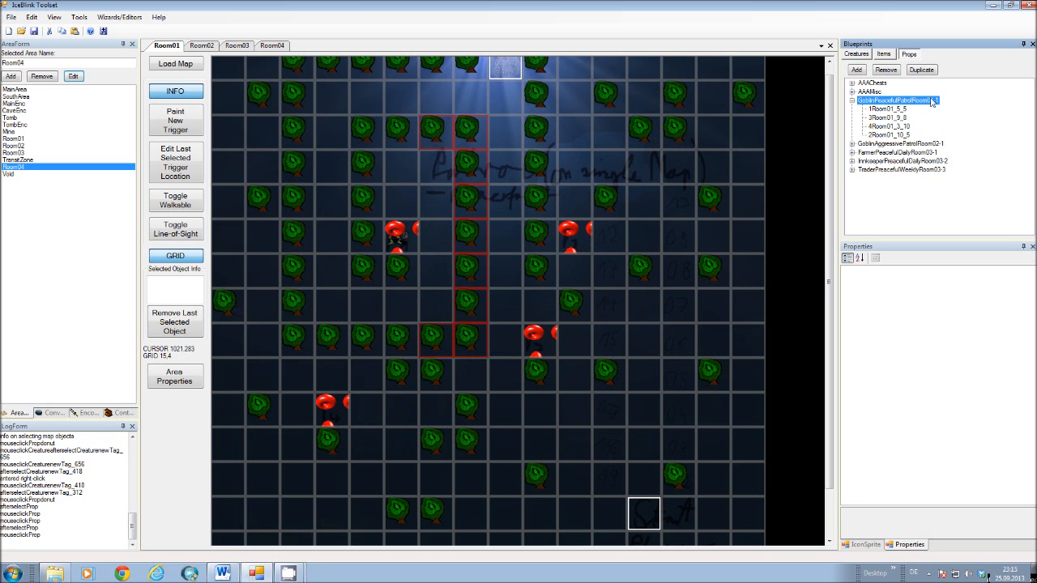
left_click(856, 54)
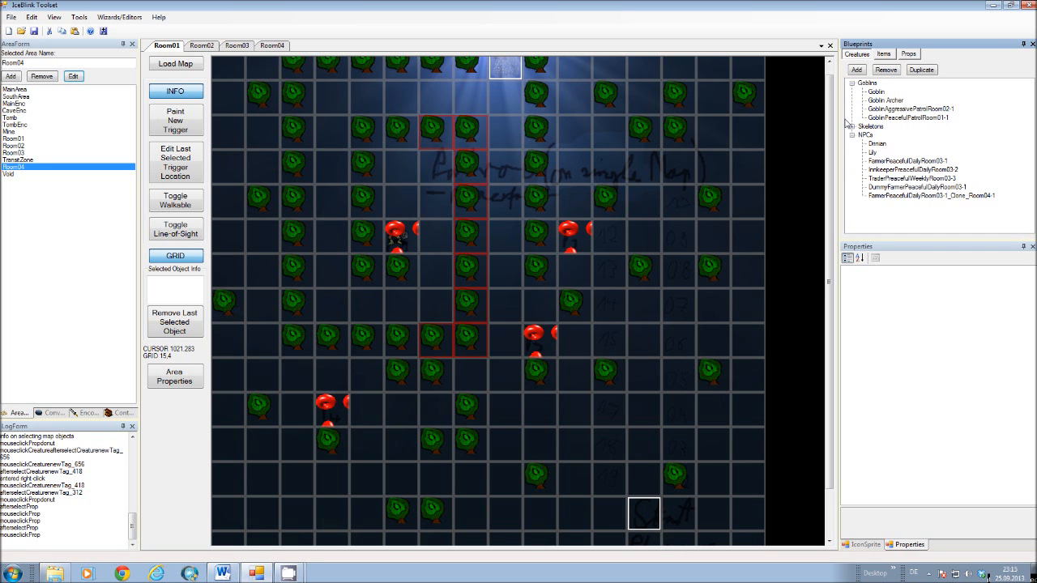
left_click(906, 118)
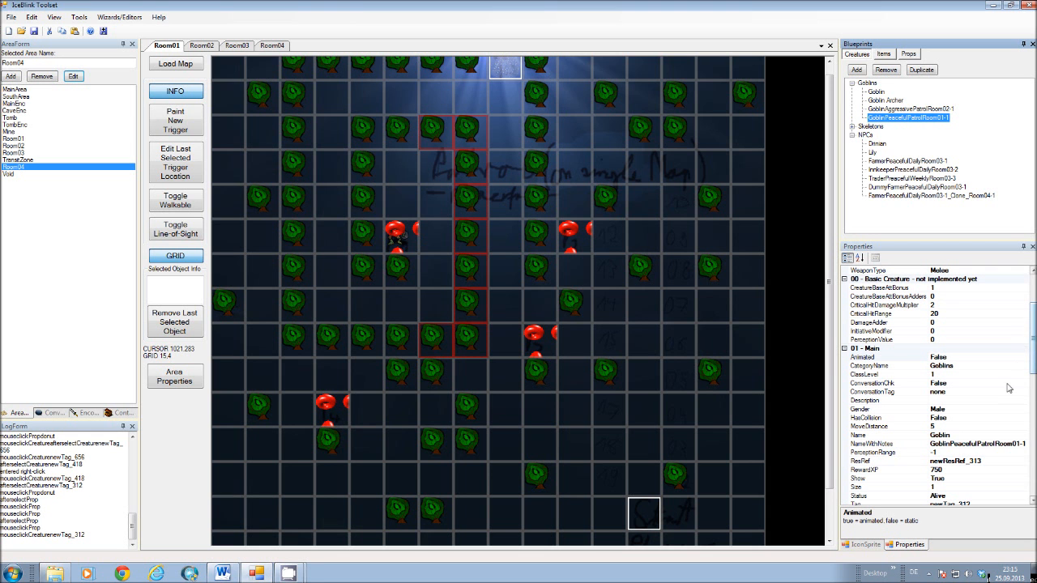
left_click(872, 454)
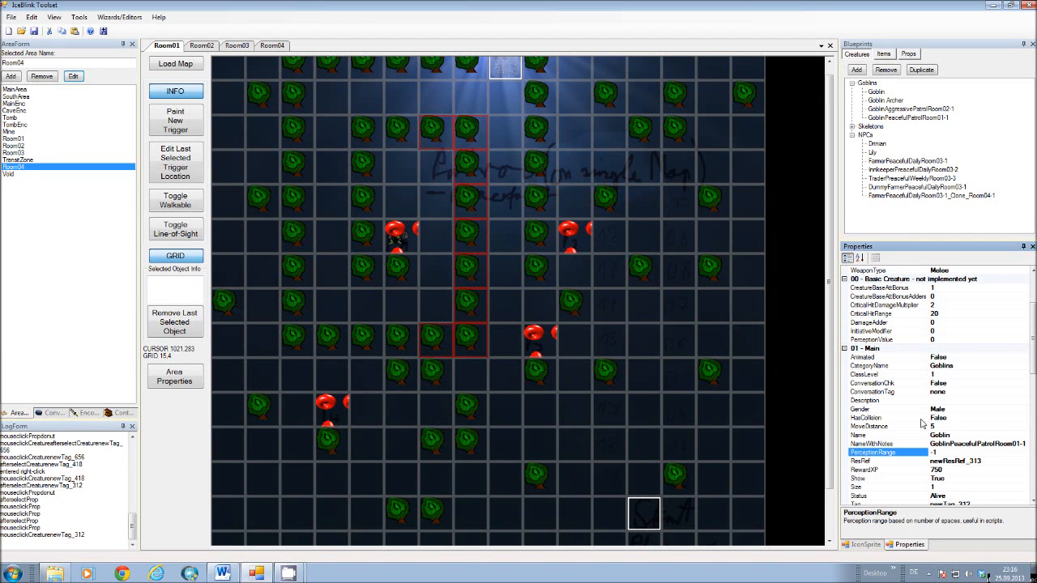
Examine the goblin blueprint's script properties and the parameters of its OnHeartBeat script gaMoveActorOnWorldMap.cs.
left_click(501, 269)
left_click(326, 179)
left_click(333, 83)
left_click(490, 312)
left_click_drag(1034, 331, 1033, 459)
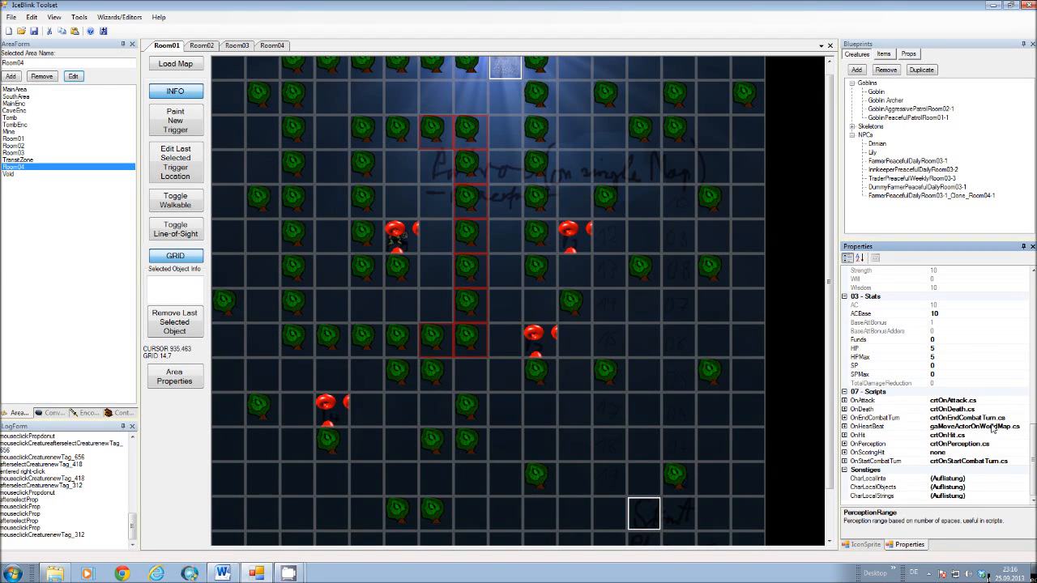
left_click(882, 428)
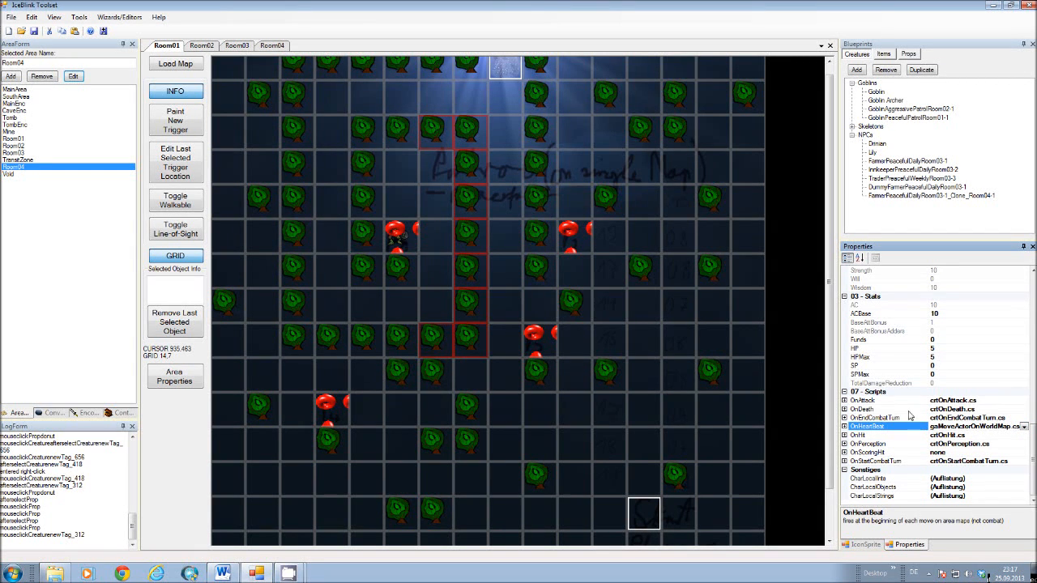
left_click(886, 444)
left_click(942, 427)
left_click(1024, 427)
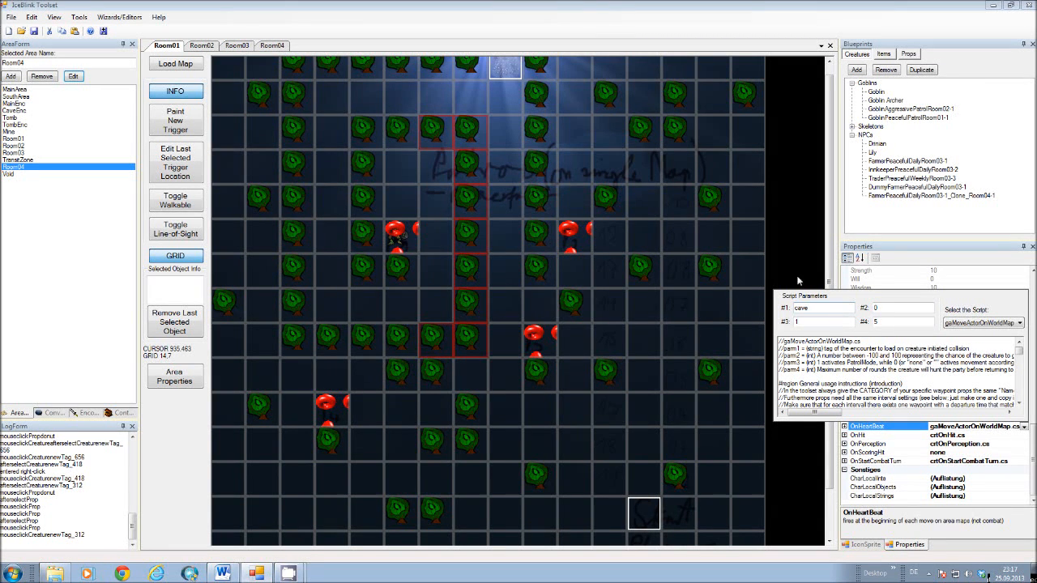
left_click(794, 250)
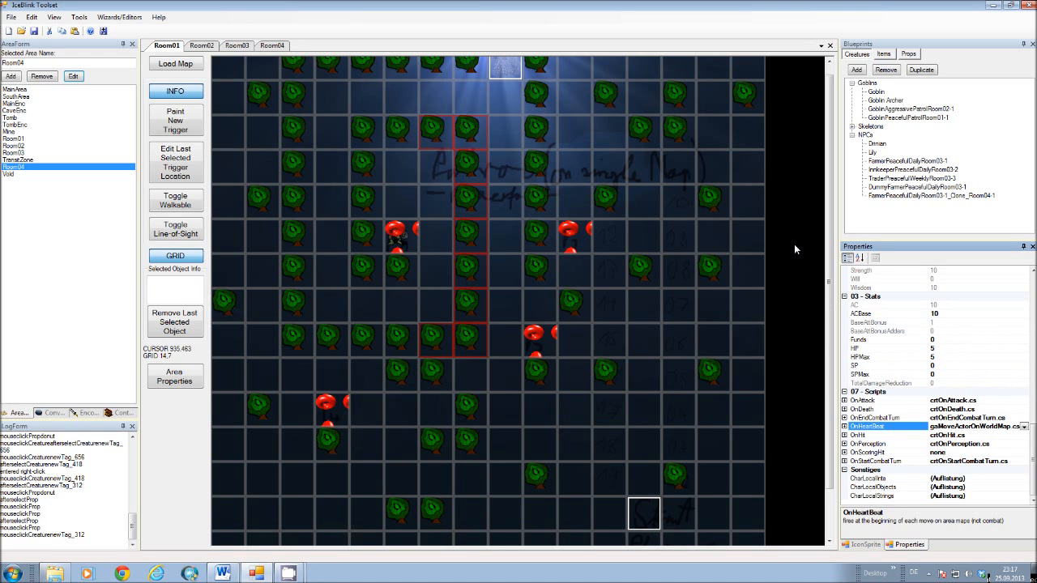
Set parameter #1 of the GoblinPeacefulPatrolRoom01-1 blueprint's OnHeartBeat script to none and parameter #4 to 0.
left_click(921, 118)
left_click(982, 427)
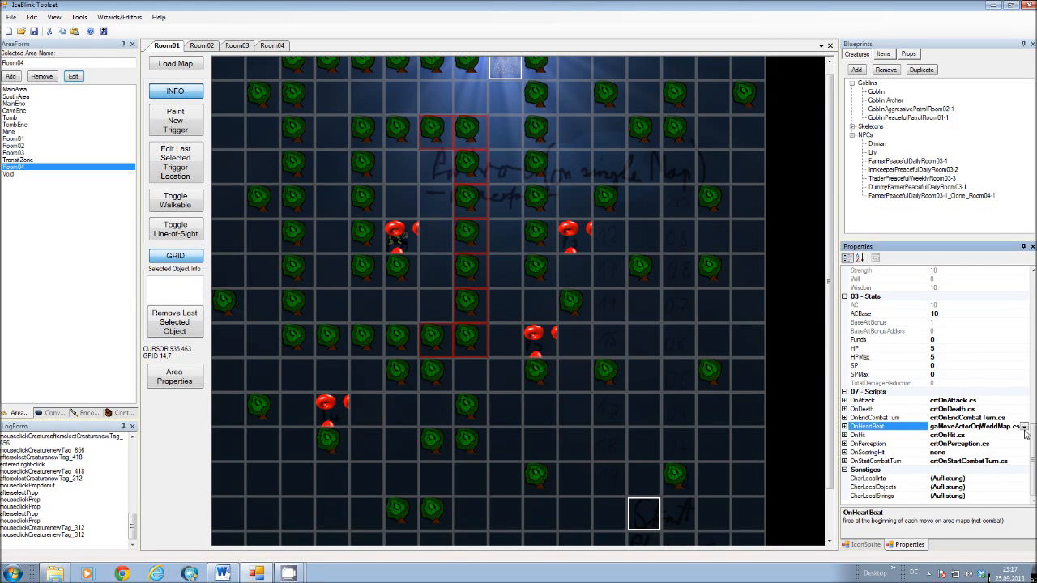
left_click(1026, 427)
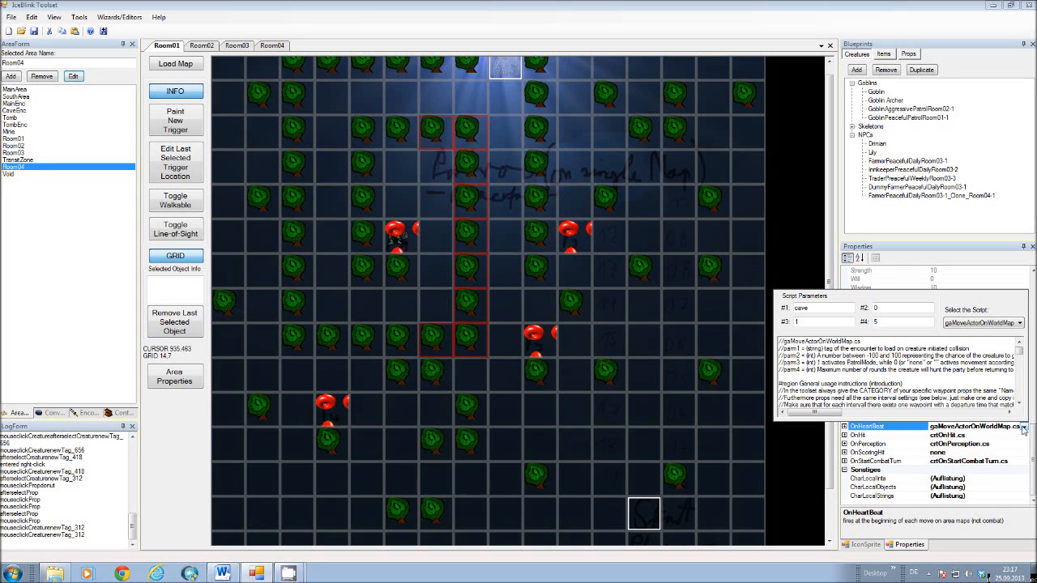
double_click(808, 308)
type("none")
left_click(1023, 427)
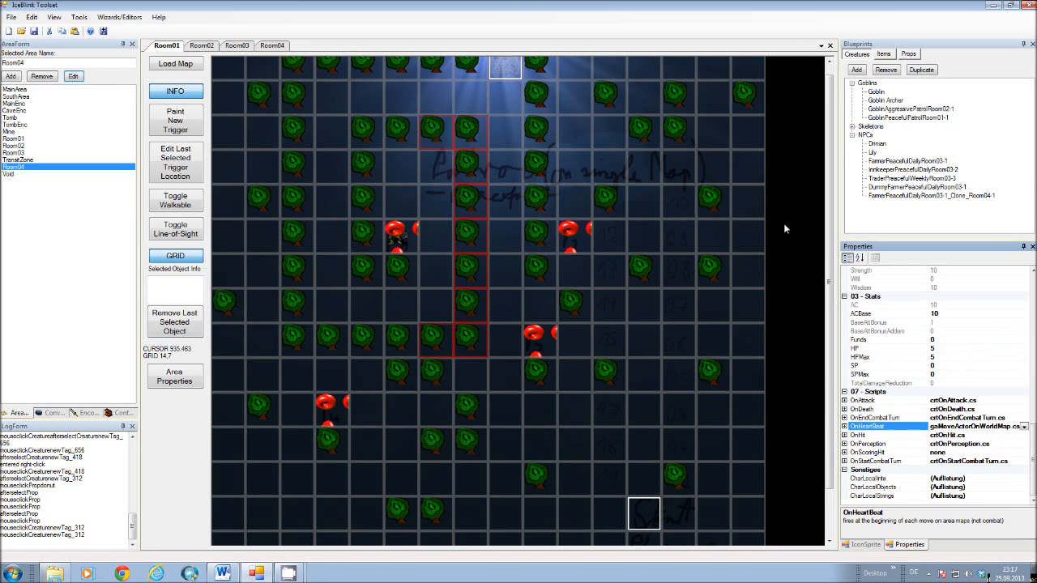
left_click(1023, 428)
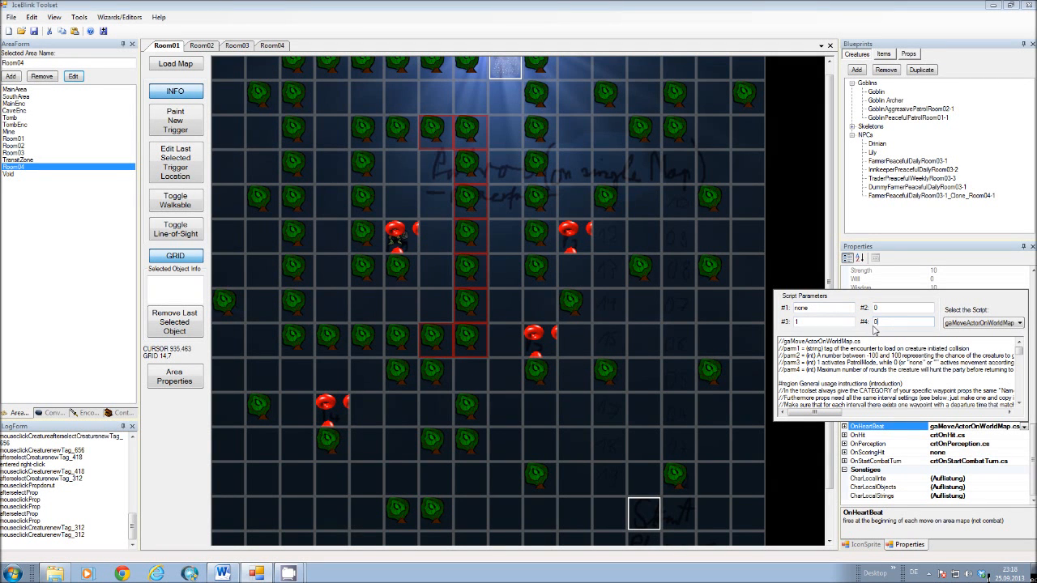
left_click(890, 326)
left_click(808, 270)
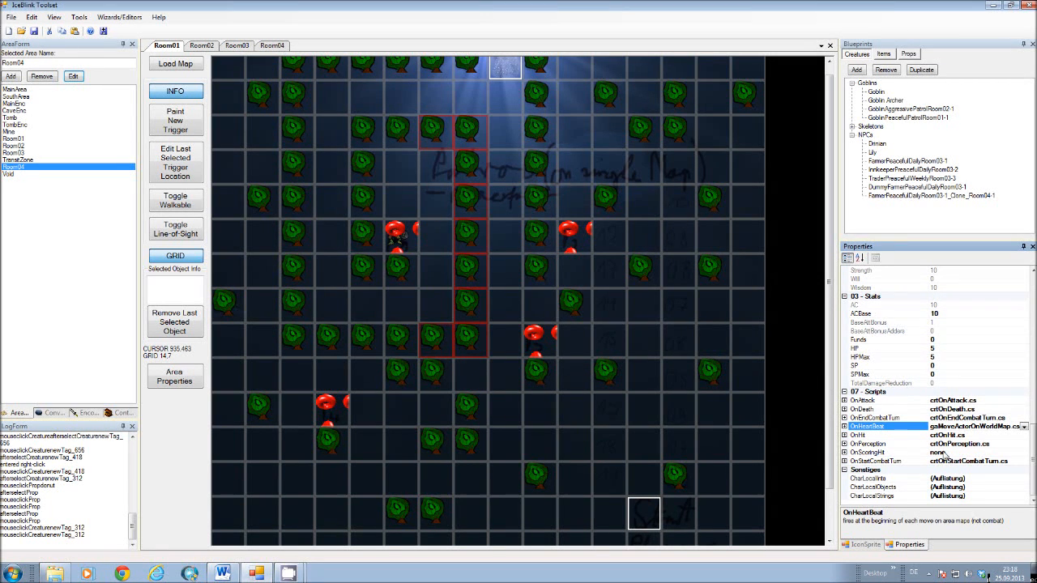
left_click(658, 377)
Compare the properties of waypoint props 1Room01_5_5 and 3Room01_9_8 in the GoblinPeacefulPatrolRoom01-1 category.
left_click(915, 55)
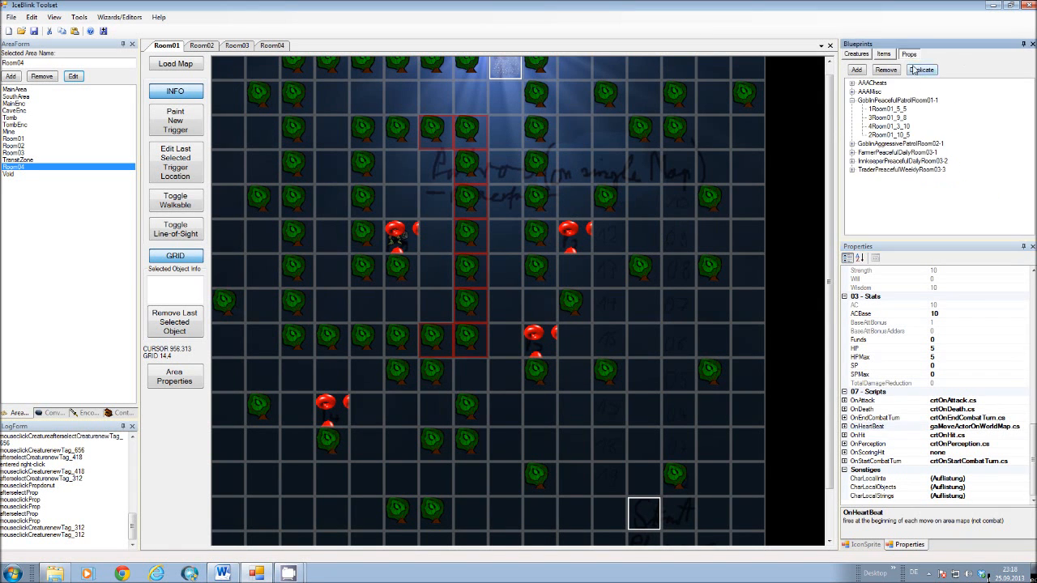
left_click(887, 110)
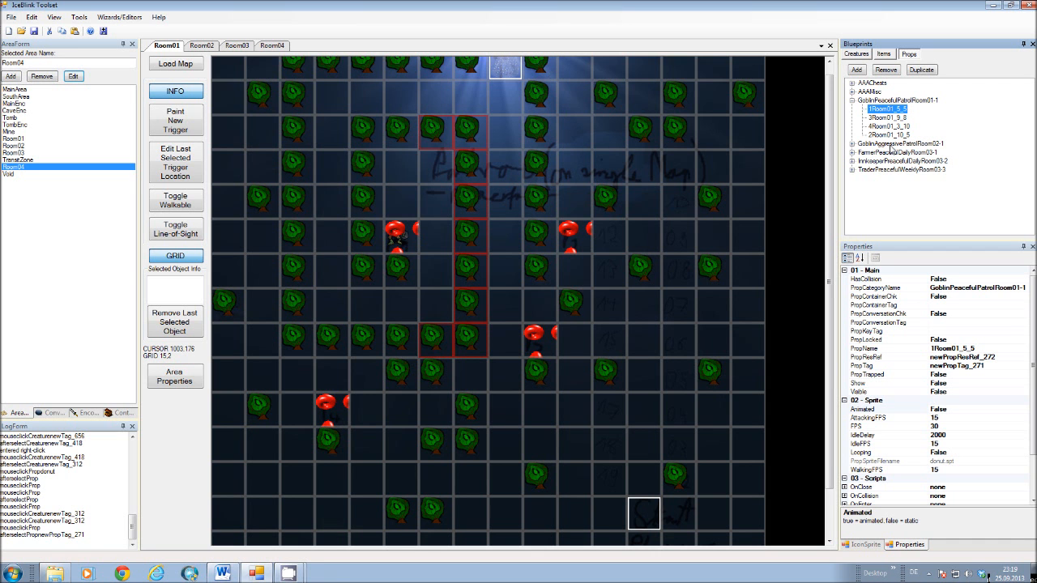
left_click(898, 117)
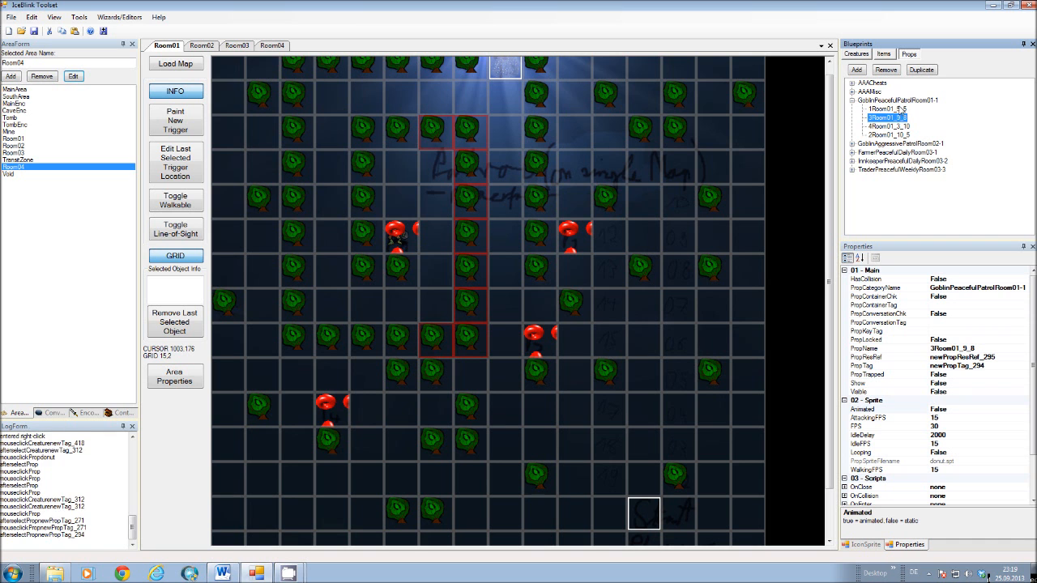
left_click(901, 109)
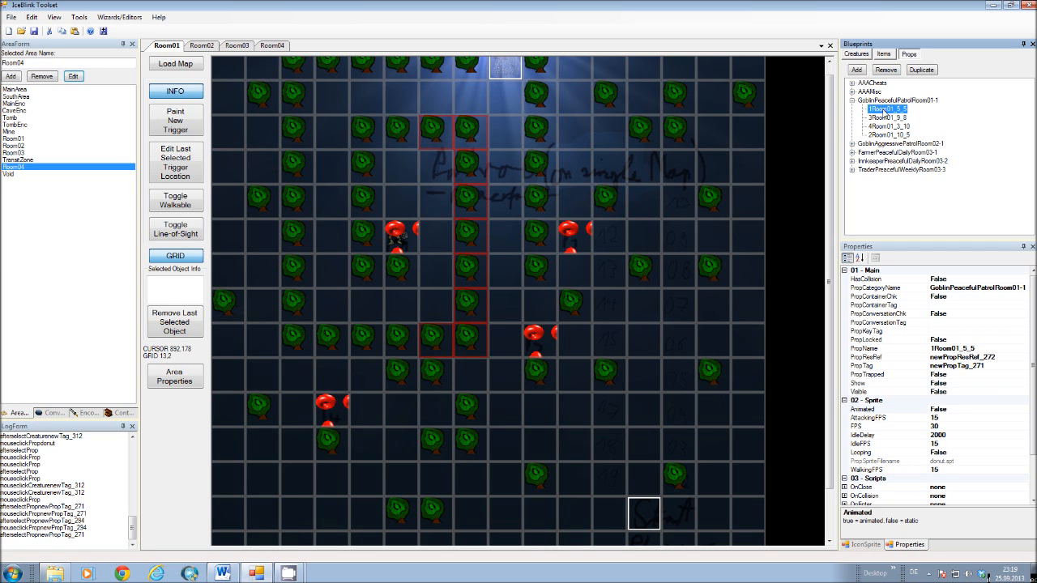
left_click(891, 119)
left_click(890, 112)
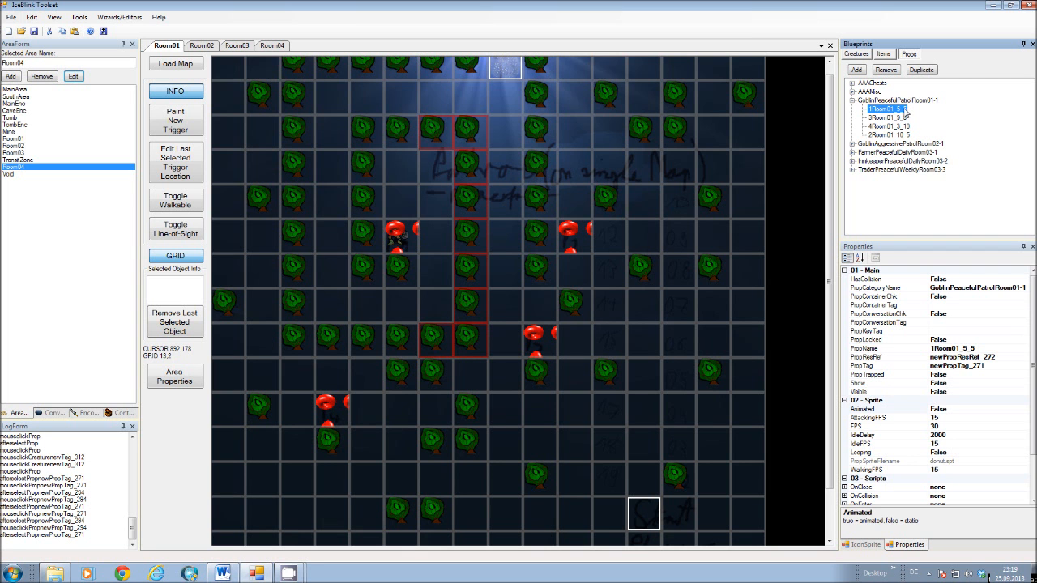
Review the properties of waypoint prop 1Room01_5_5, including PropLocalInts and PropLocalStrings.
left_click_drag(1032, 302, 1033, 347)
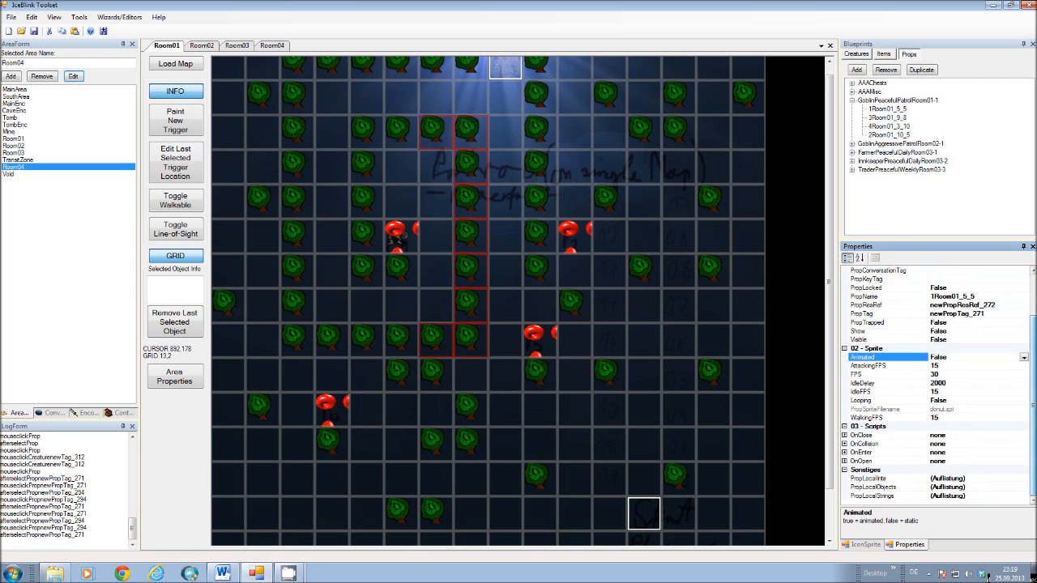
left_click(964, 479)
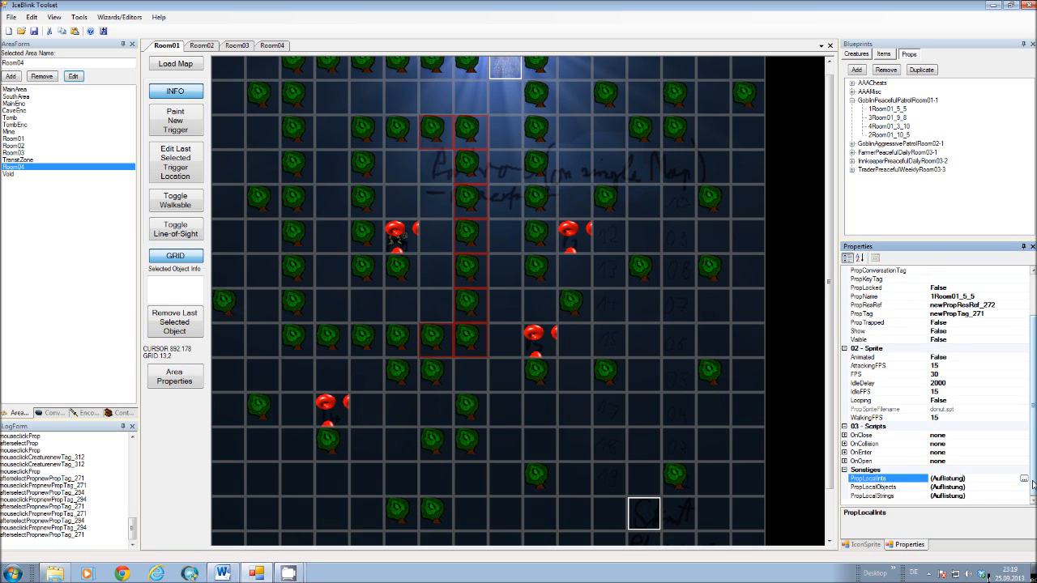
left_click_drag(1033, 484, 1032, 435)
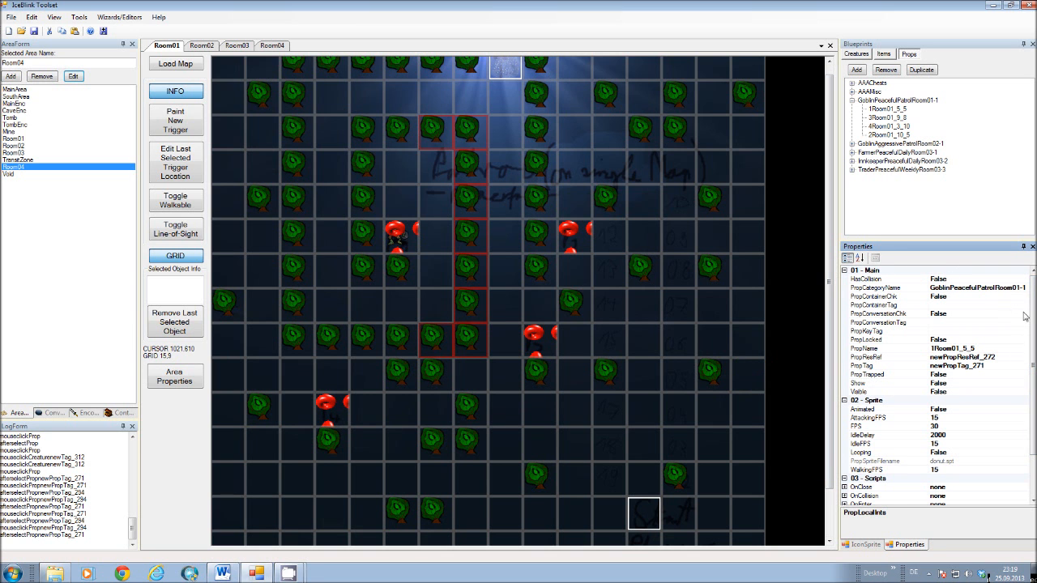
left_click_drag(1033, 279, 1034, 389)
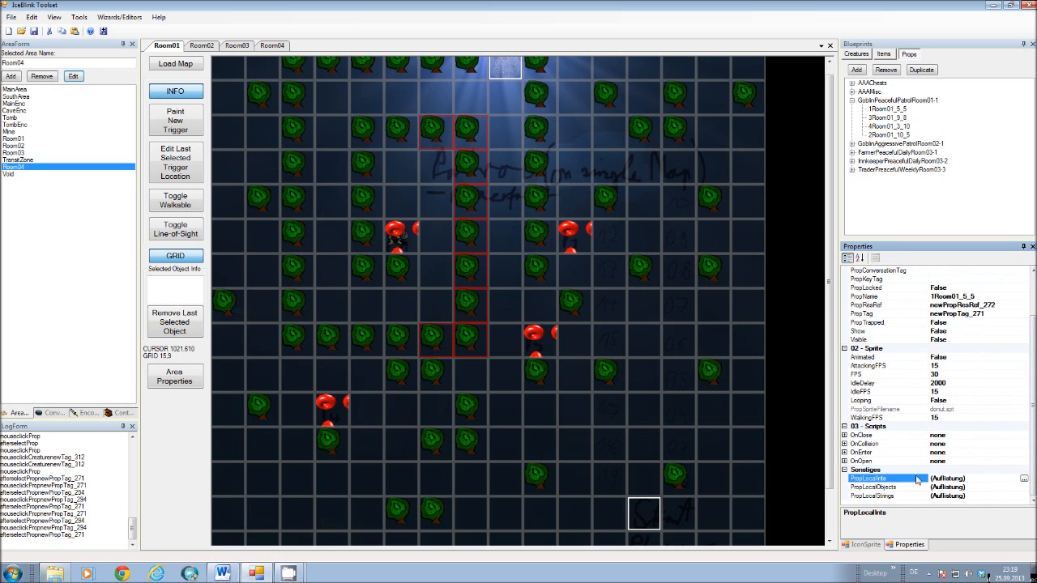
left_click(878, 497)
left_click(880, 479)
left_click(883, 495)
left_click(883, 480)
Inspect the key and value of the local integer stored on waypoint prop 1Room01_5_5, then close the collection editor.
left_click(1024, 479)
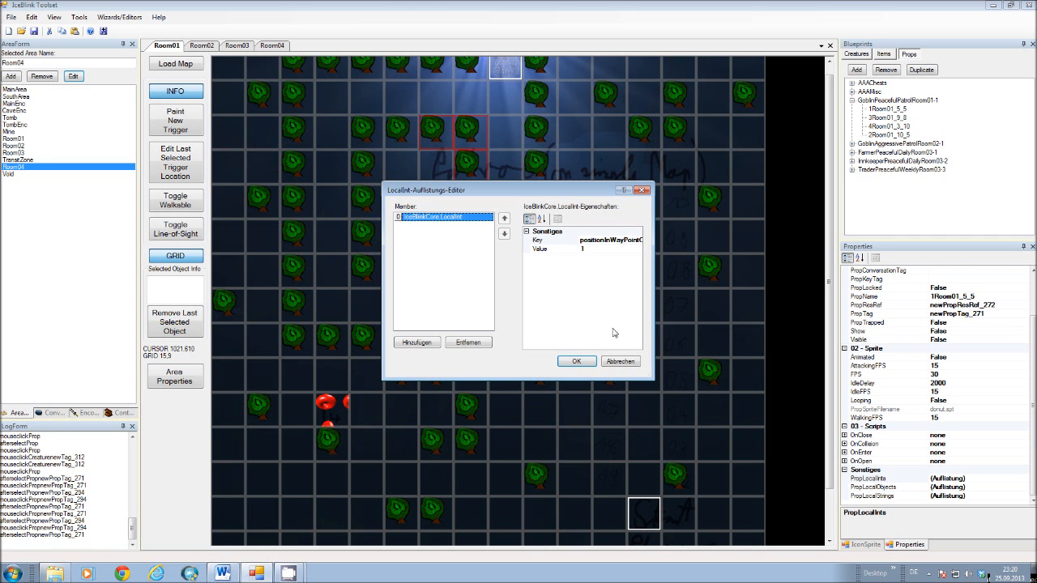
left_click(611, 241)
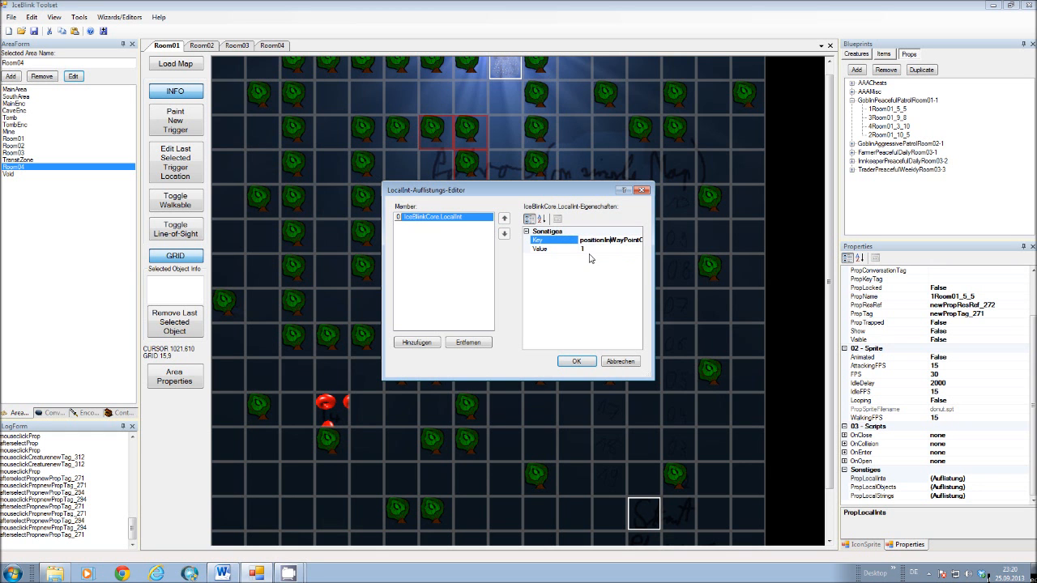
left_click(590, 252)
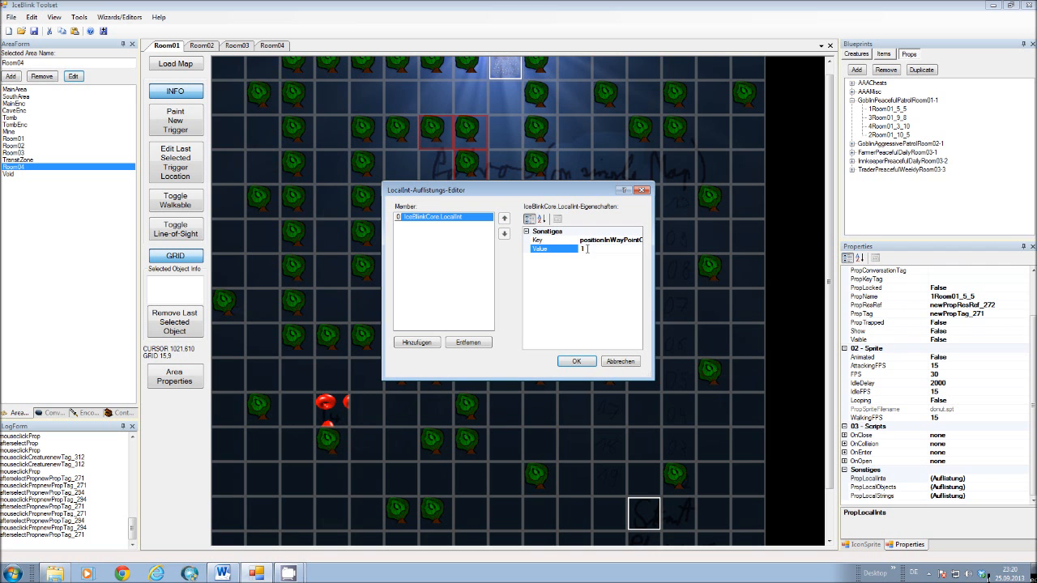
left_click(590, 365)
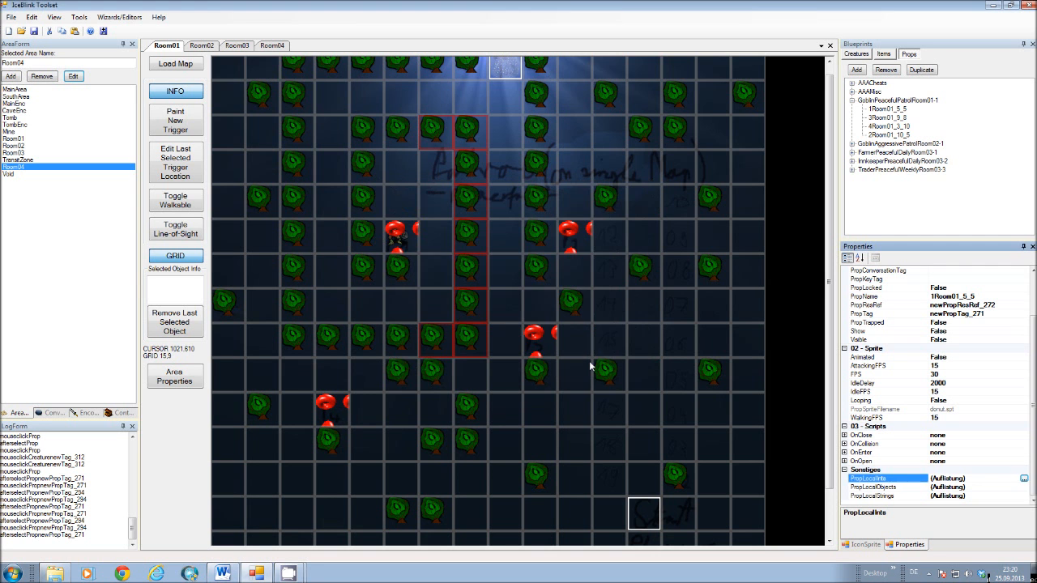
Inspect the local integer that defines the waypoint position of prop 2Room01_10_5.
left_click(885, 135)
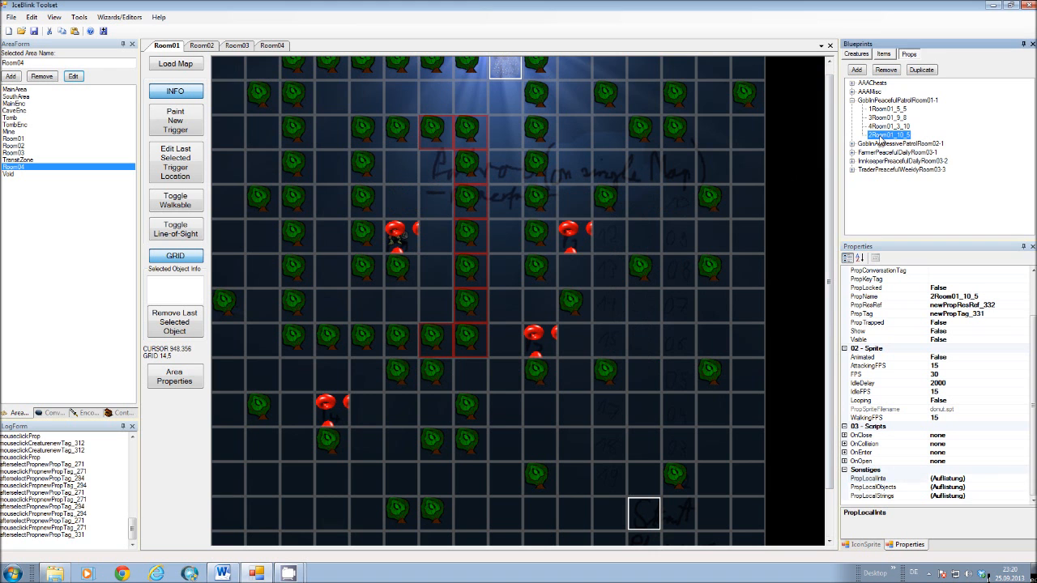
left_click(987, 481)
left_click(1024, 480)
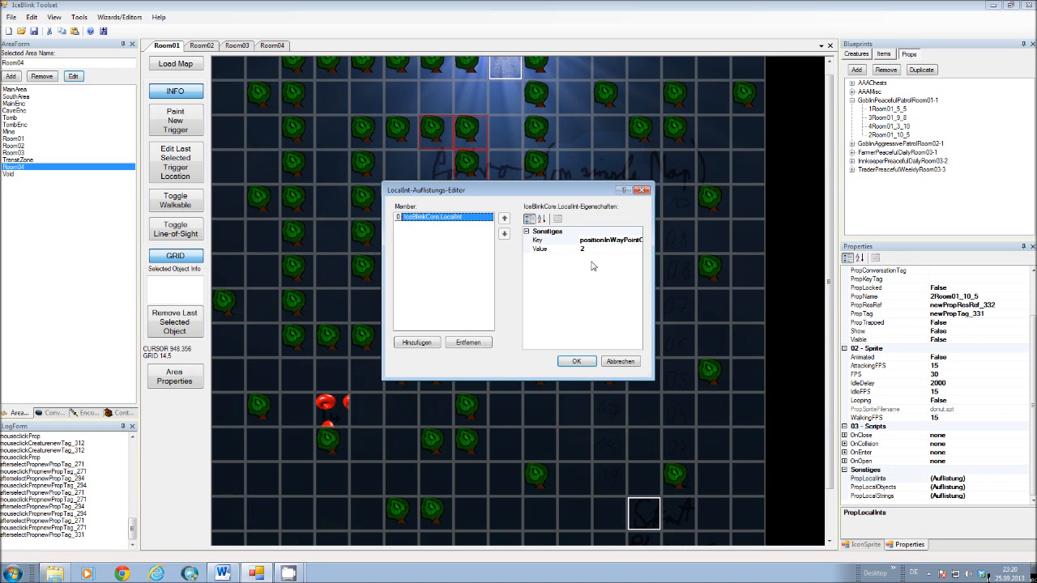
left_click(585, 361)
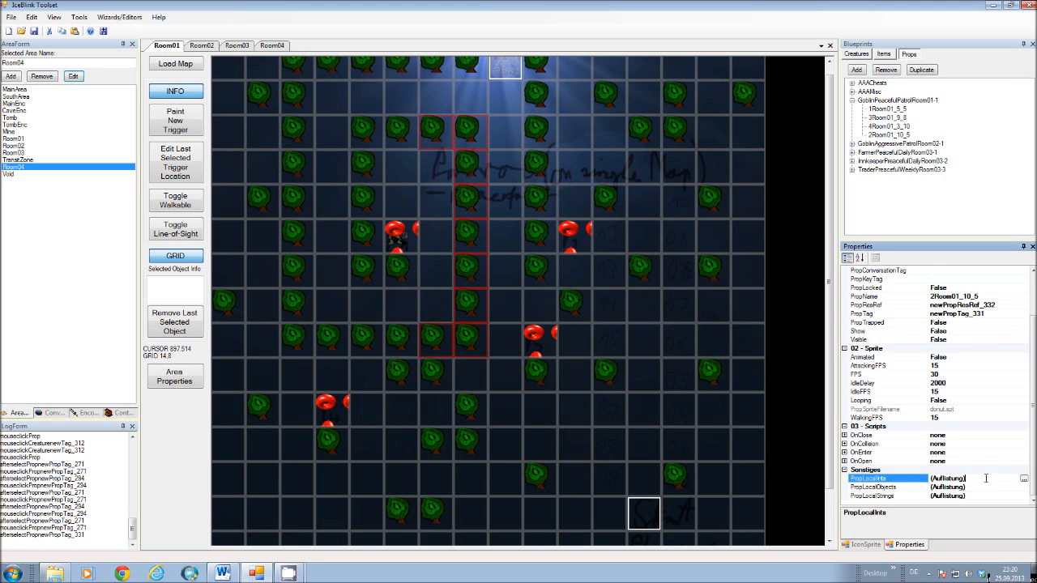
left_click(1023, 481)
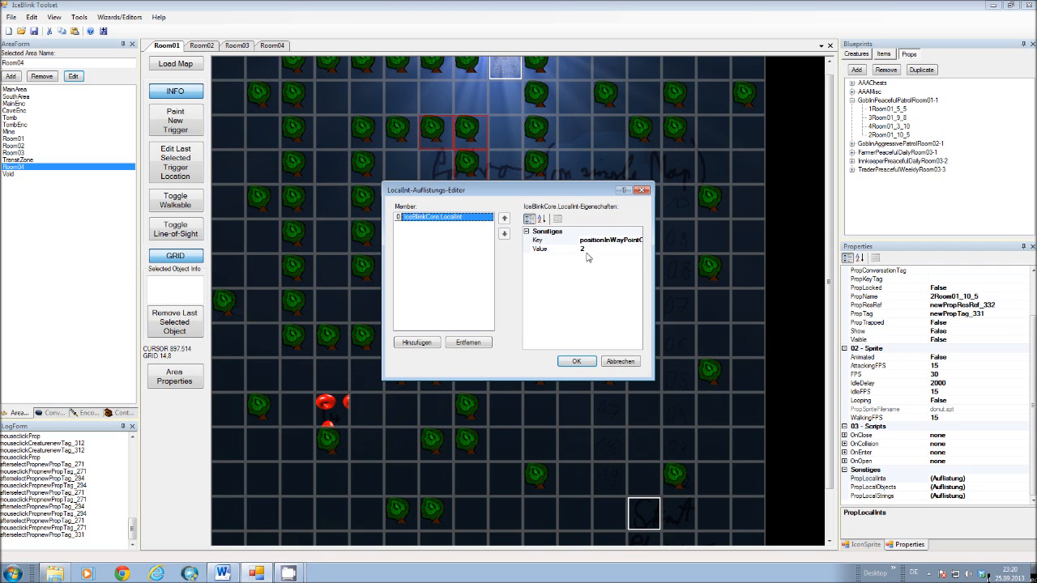
left_click(630, 363)
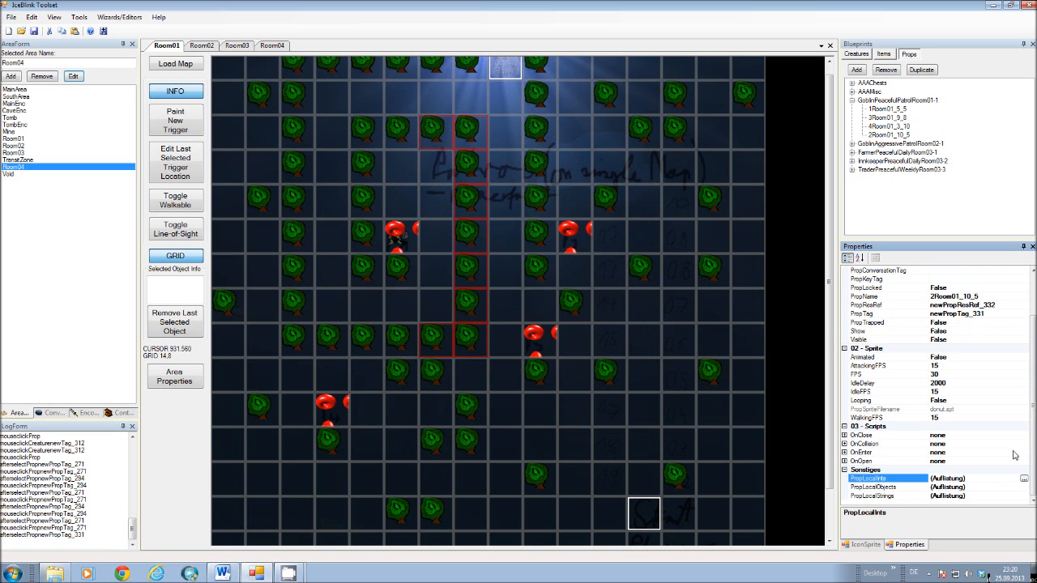
Open the PropLocalStrings collection of waypoint prop 2Room01_10_5 and inspect its ArrivedAtWaypointFloaty entries.
left_click(880, 496)
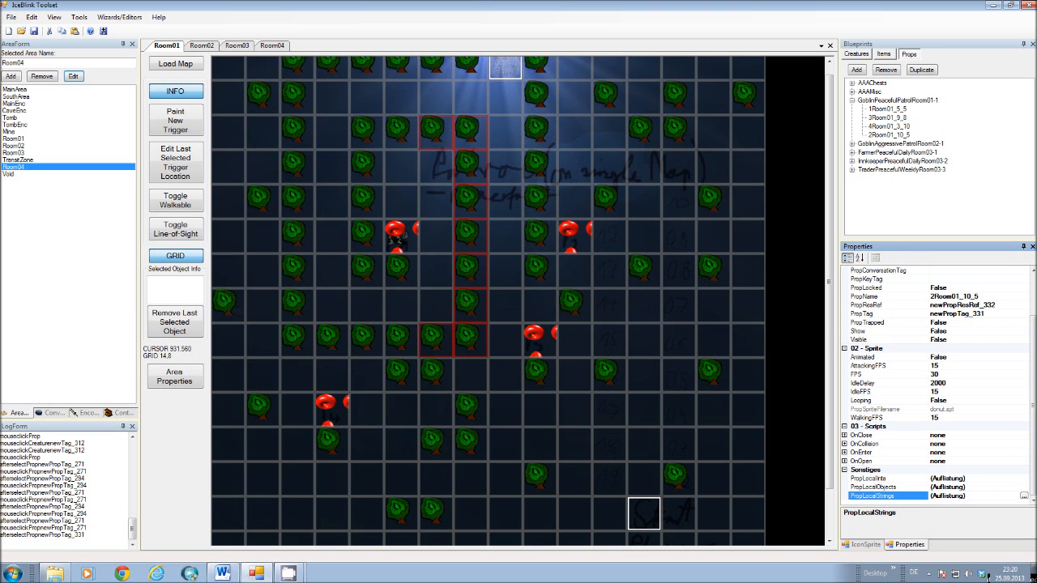
left_click(1024, 496)
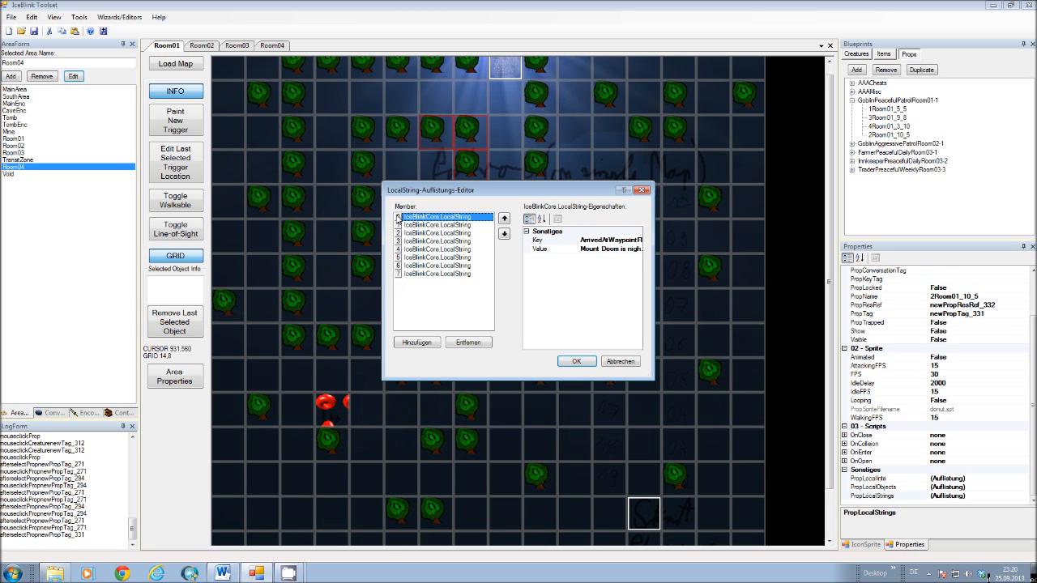
left_click(405, 242)
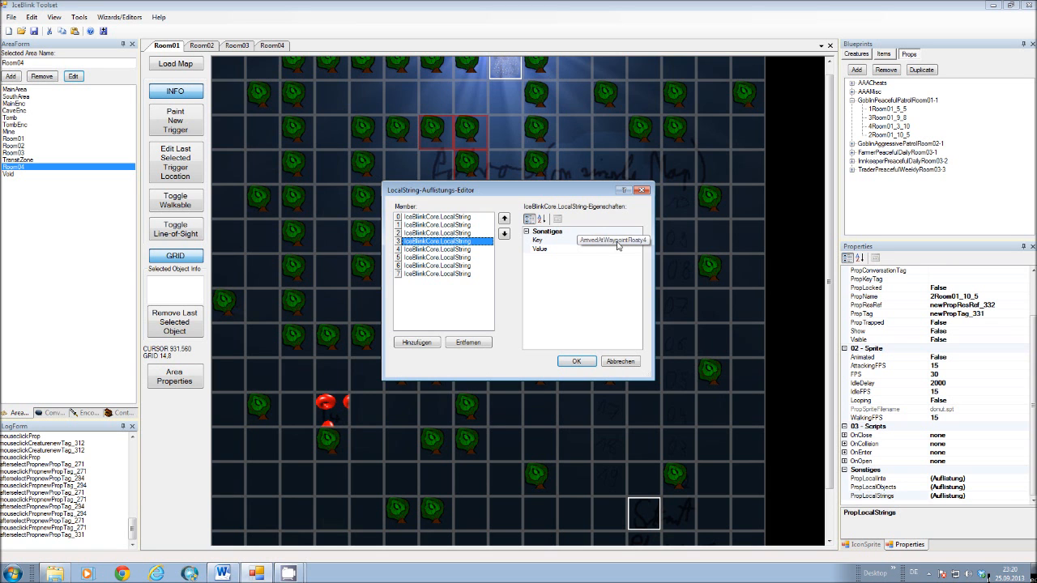
key("Up")
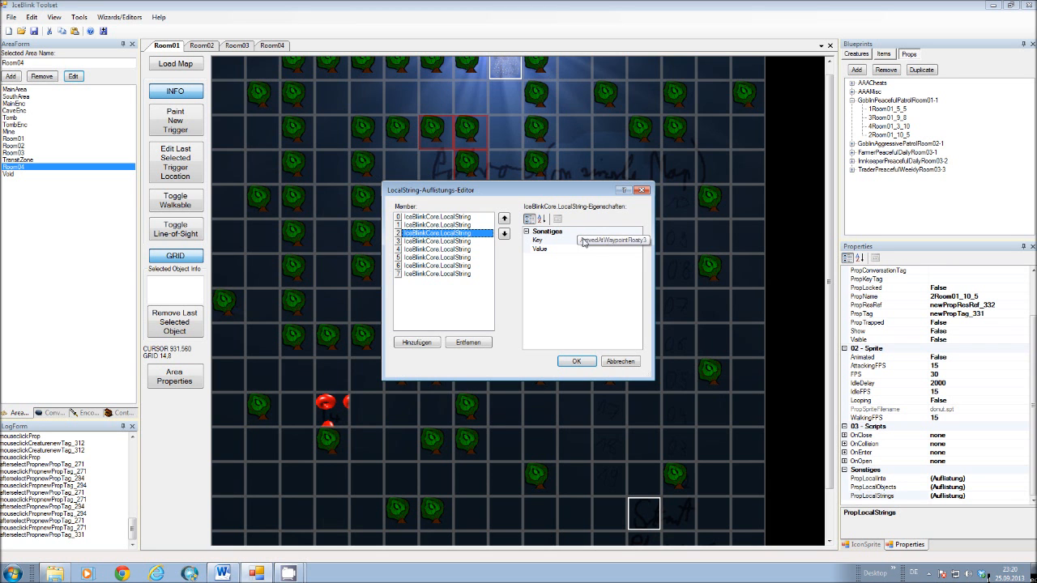
Examine the keys and values of the MovingToWaypoint local strings, members 4 to 7, on prop 2Room01_10_5.
left_click(415, 251)
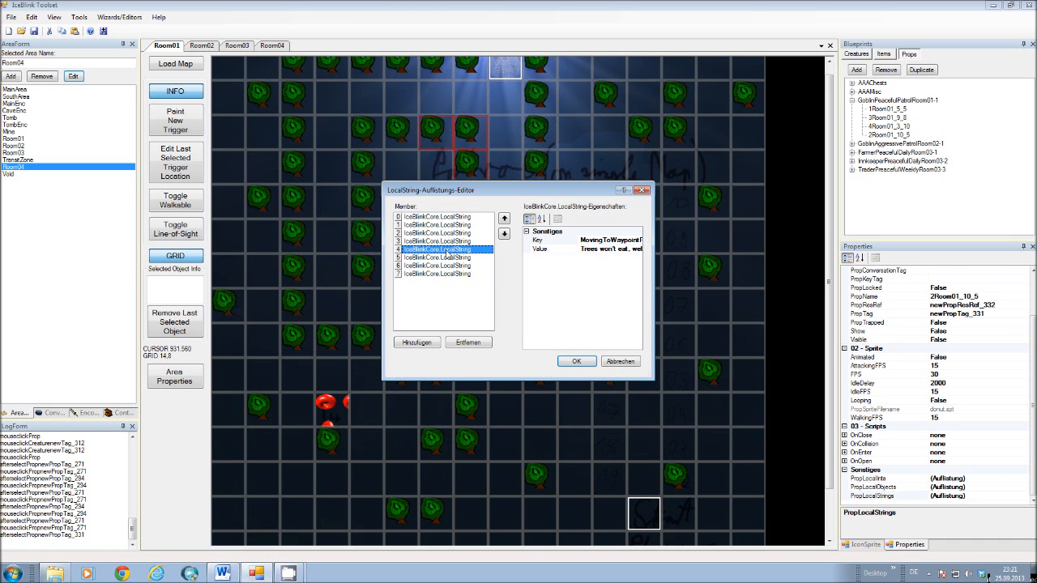
left_click(449, 258)
left_click(452, 265)
left_click(454, 274)
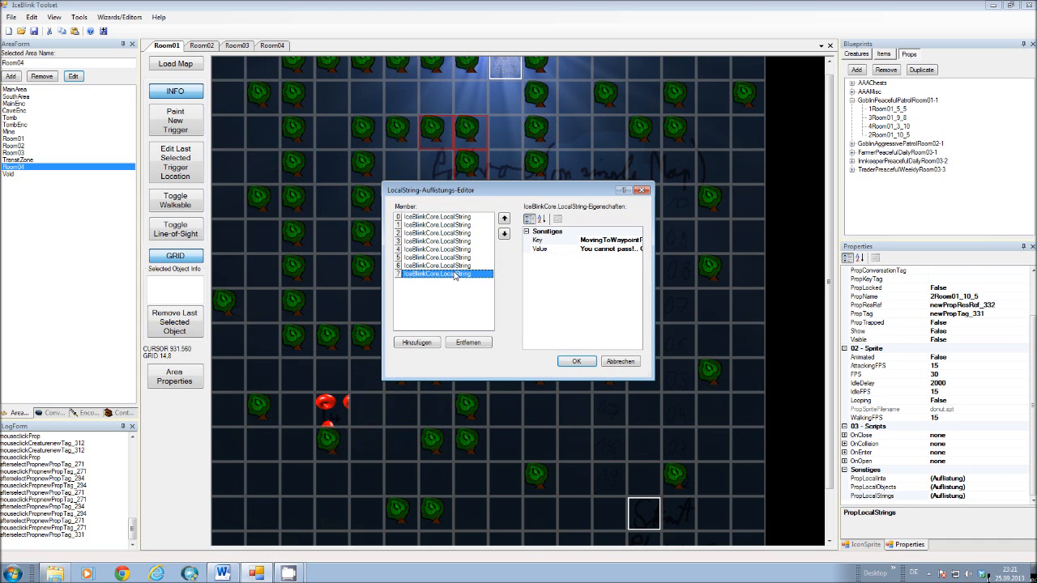
left_click(445, 250)
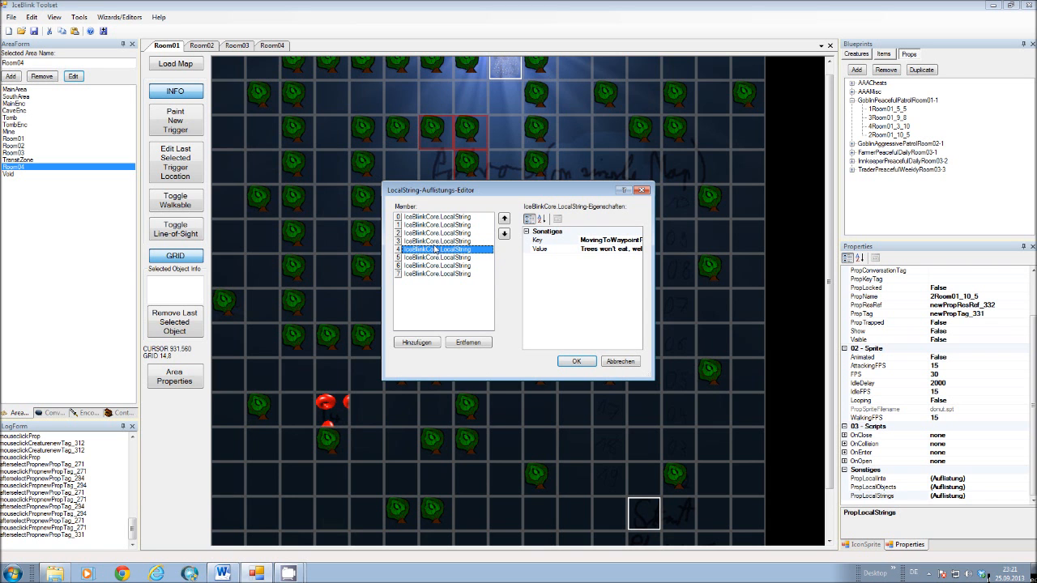
left_click(457, 258)
left_click(459, 265)
left_click(464, 274)
left_click(461, 249)
left_click(458, 257)
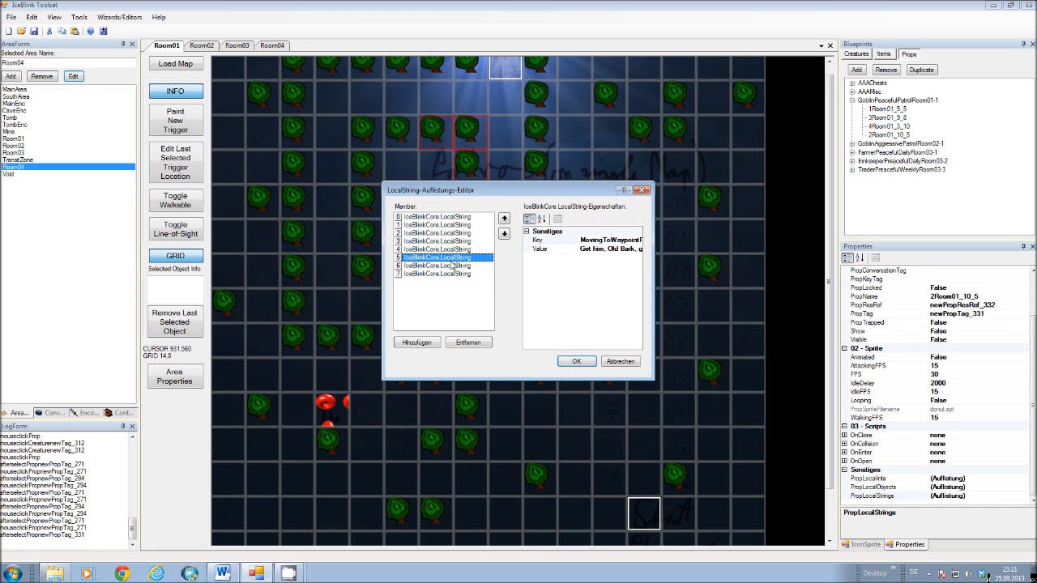
left_click(452, 266)
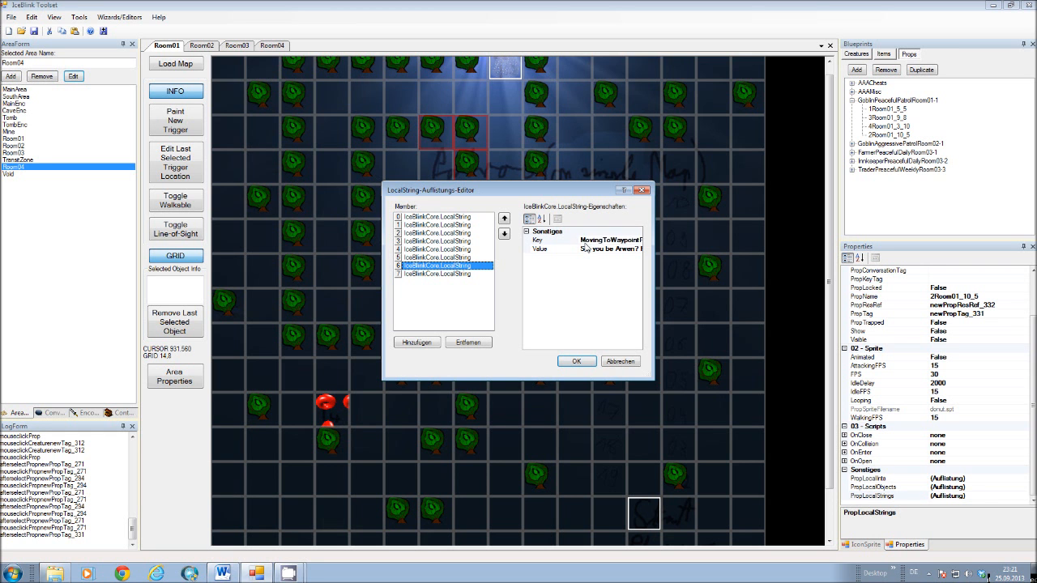
Compare the arrival strings with the first MovingToWaypoint string of the prop, and close the LocalString collection editor.
left_click(450, 219)
left_click(448, 231)
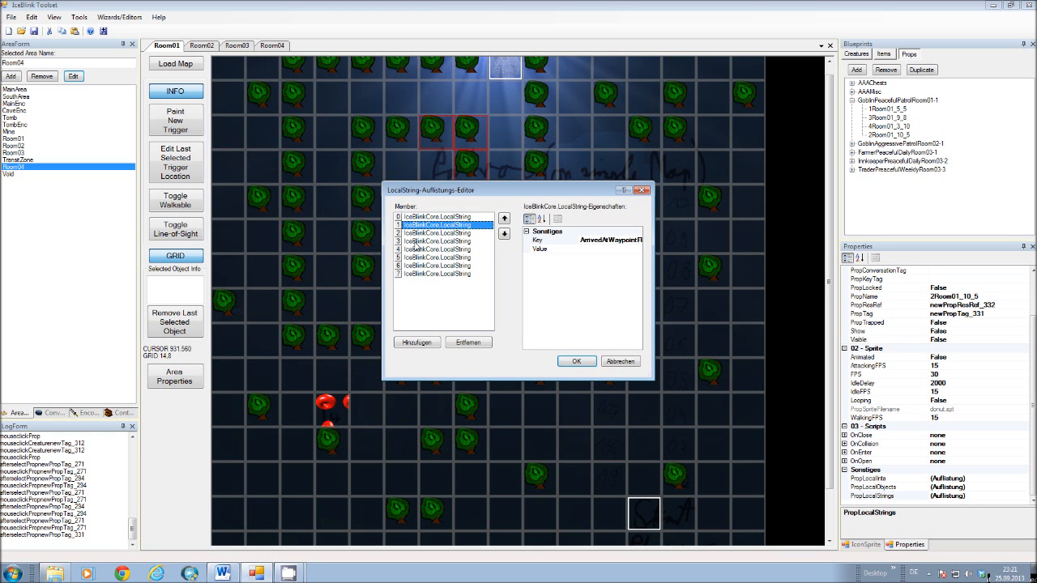
left_click(415, 243)
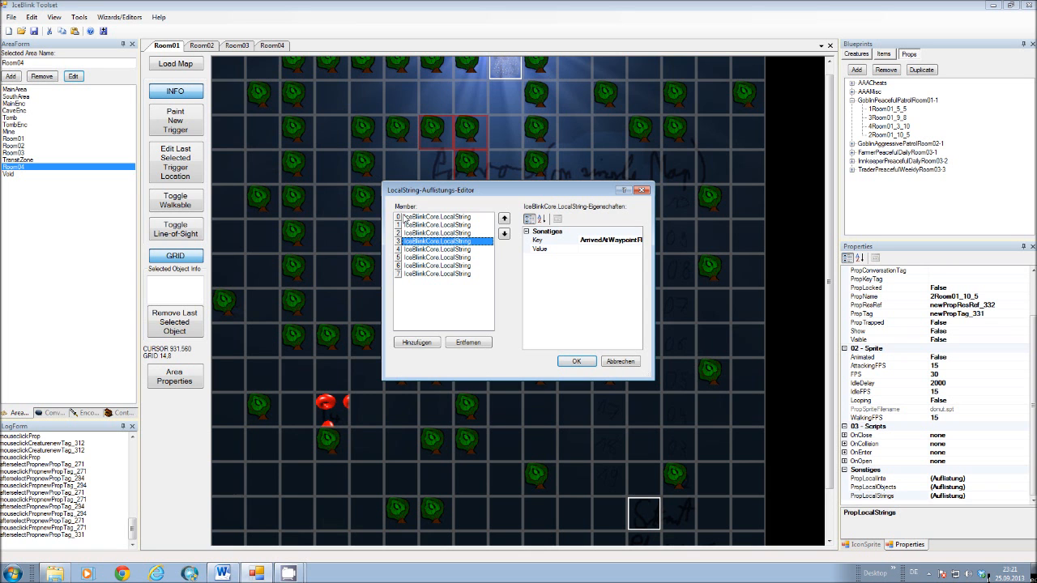
left_click(429, 249)
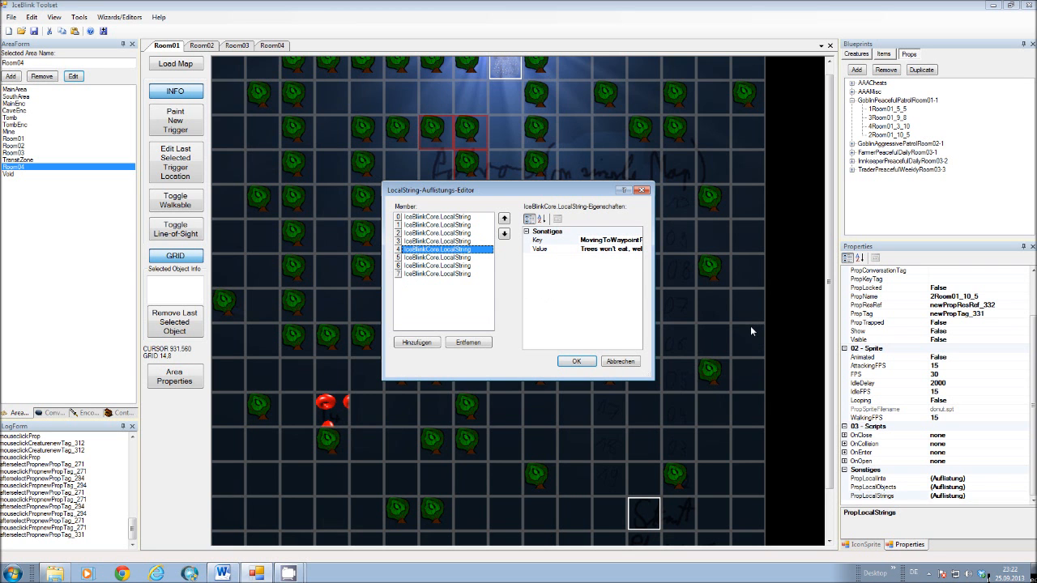
left_click(576, 361)
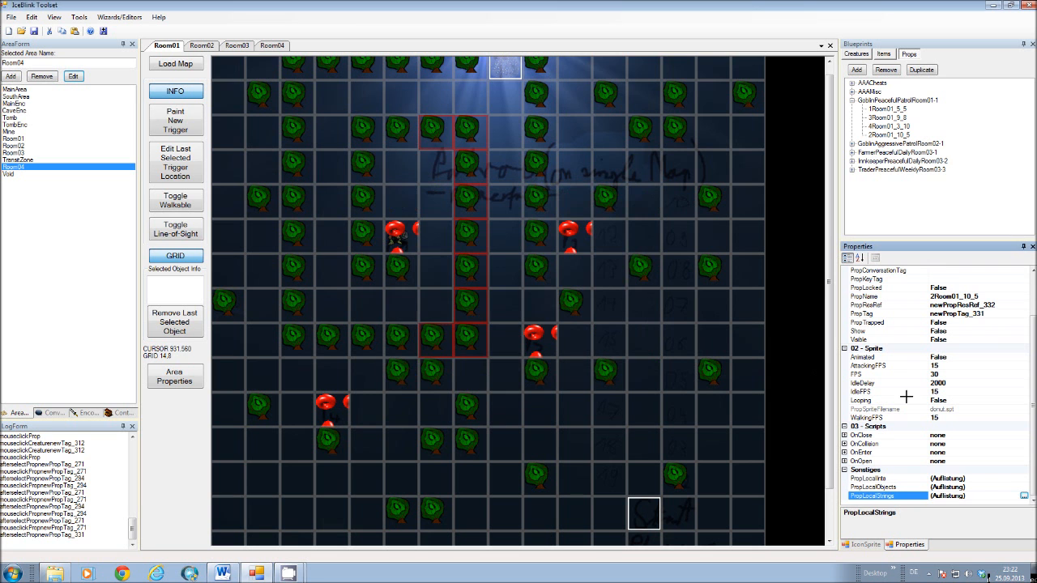
Show the Room02 map and compare creature GoblinAggressivePatrolRoom02-1 with the prop category of the same name.
left_click(852, 101)
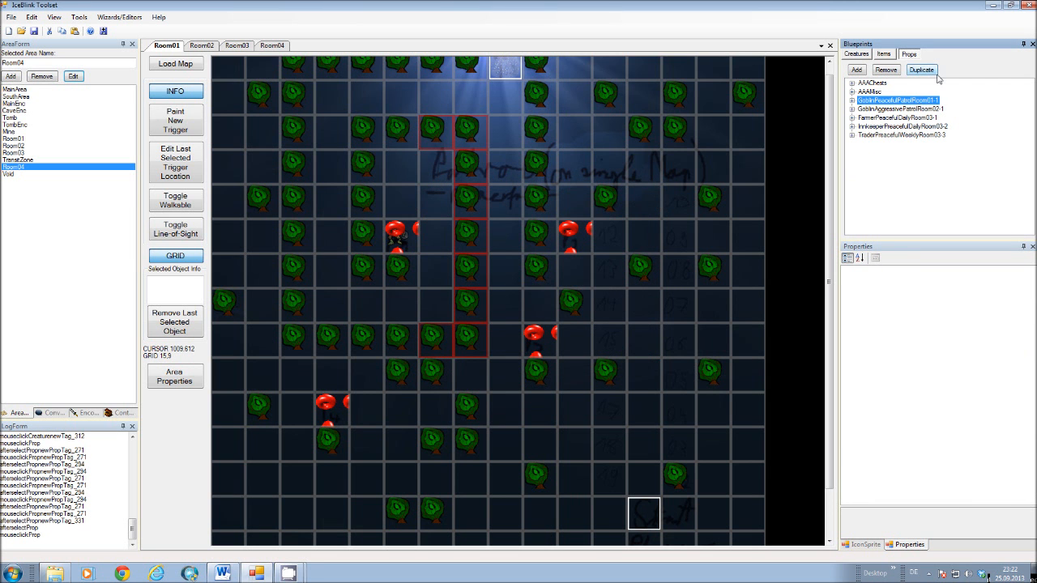
left_click(206, 48)
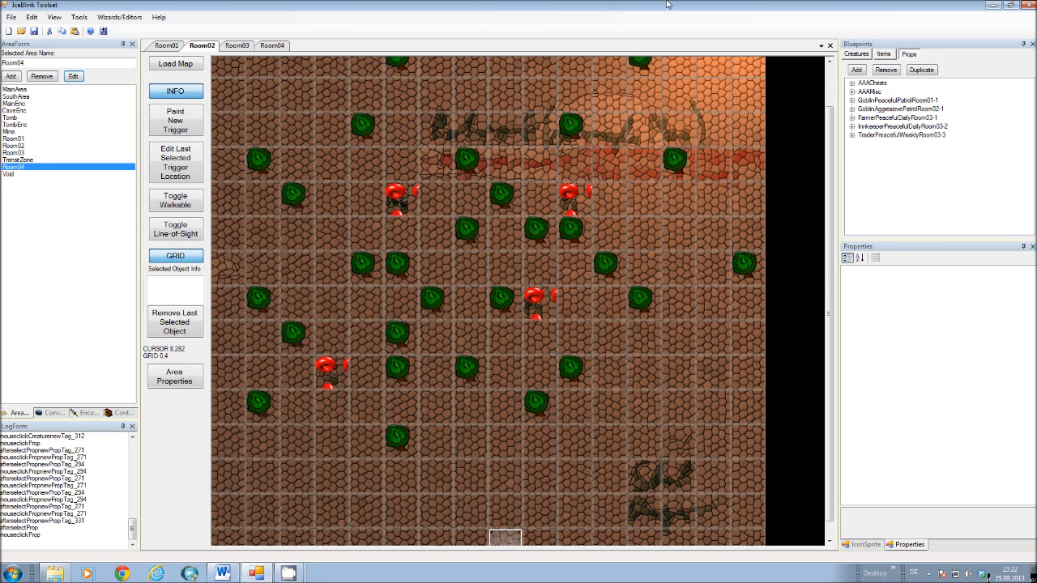
left_click(864, 54)
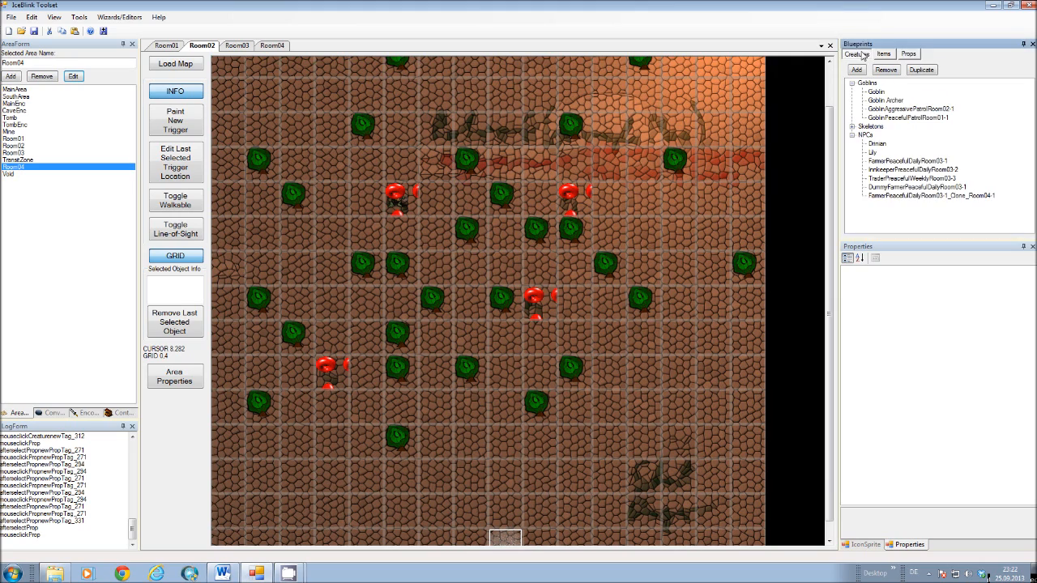
left_click(890, 110)
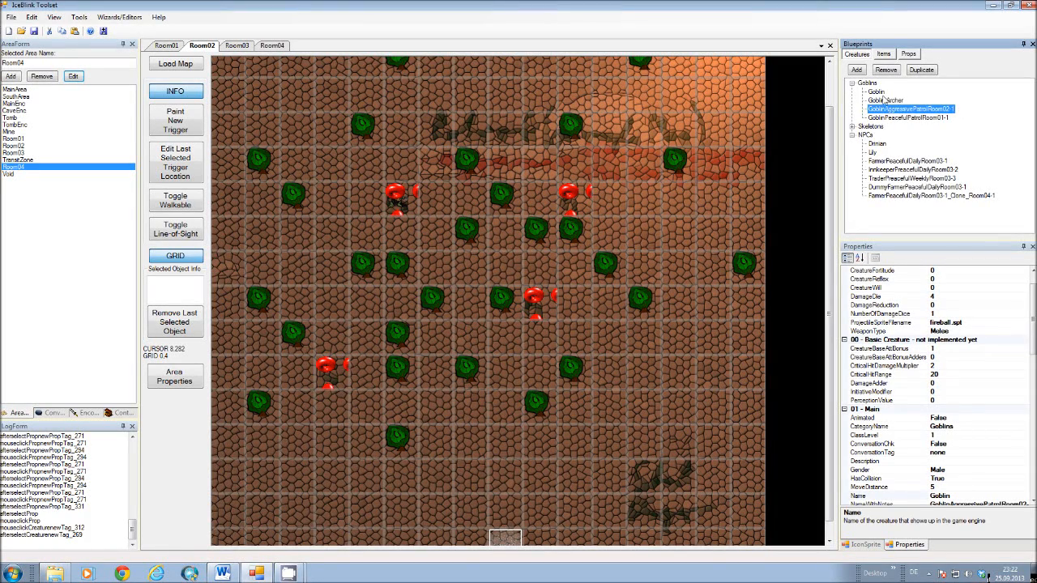
left_click(910, 54)
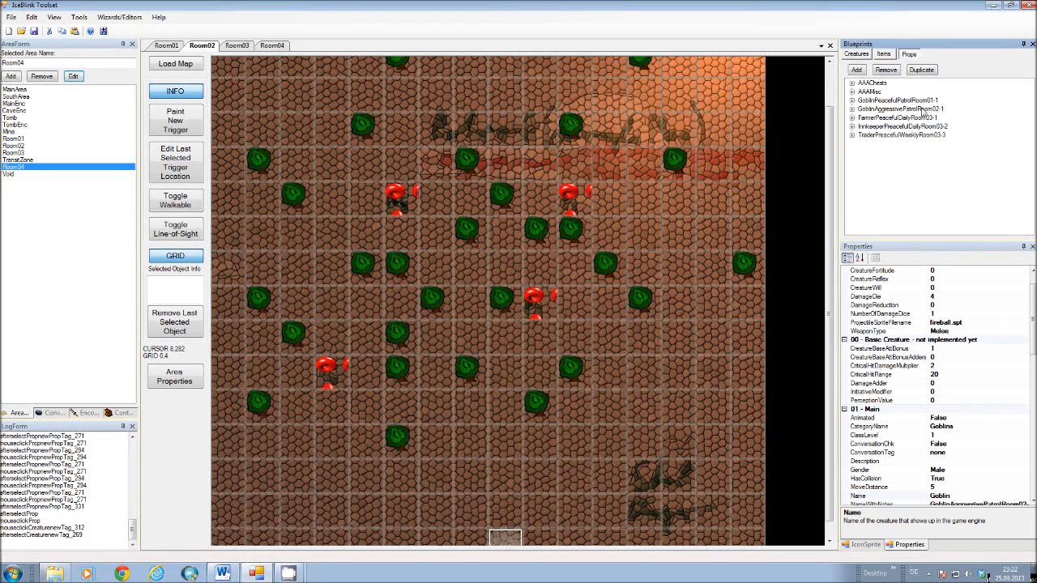
left_click(859, 56)
Look up the PerceptionRange property of creature GoblinAggressivePatrolRoom02-1.
left_click(896, 109)
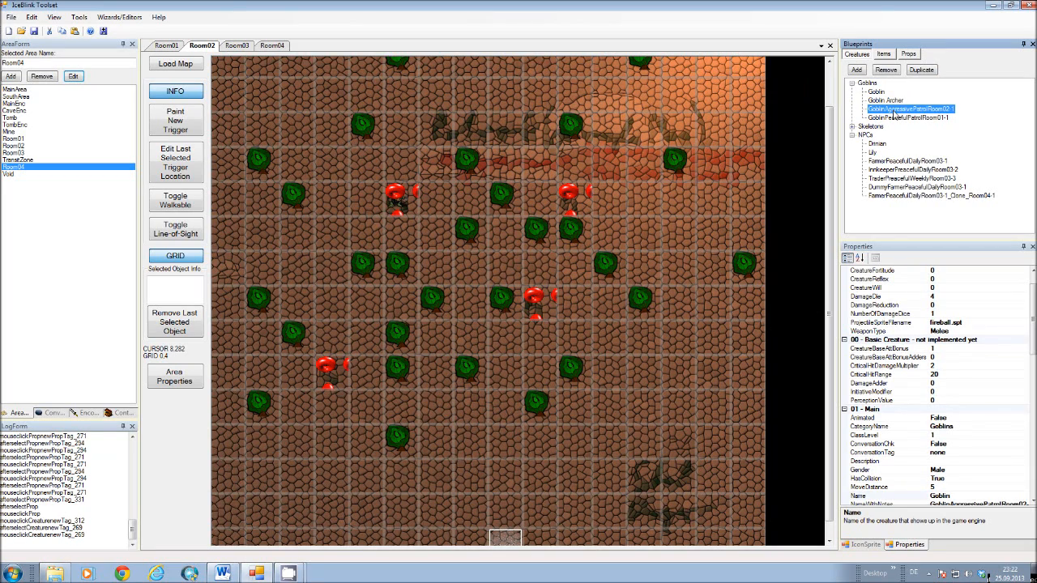
mouse_move(1032, 301)
left_mouse_down()
mouse_move(1032, 279)
mouse_move(1035, 303)
left_mouse_up()
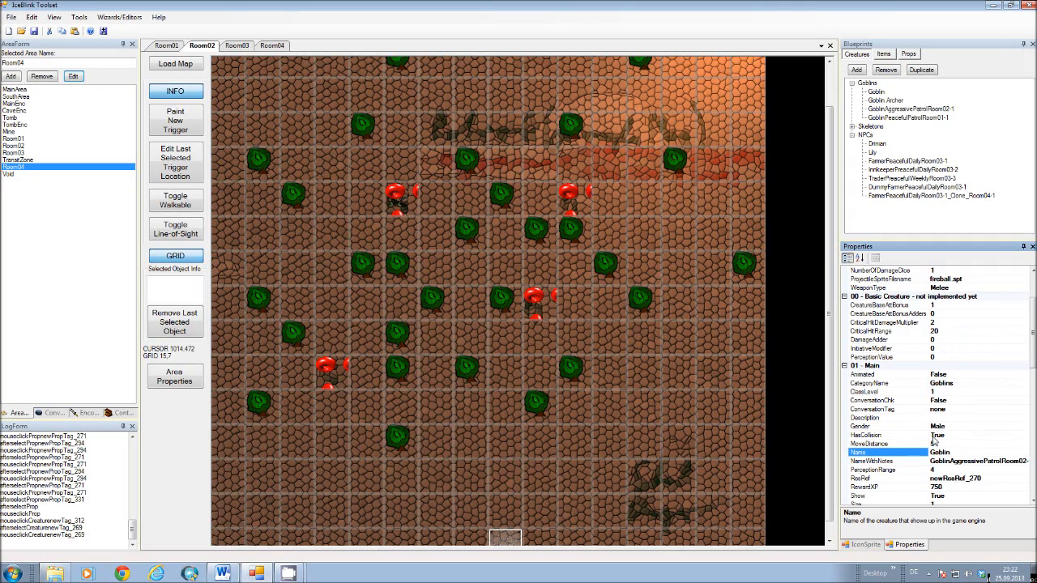
left_click(872, 471)
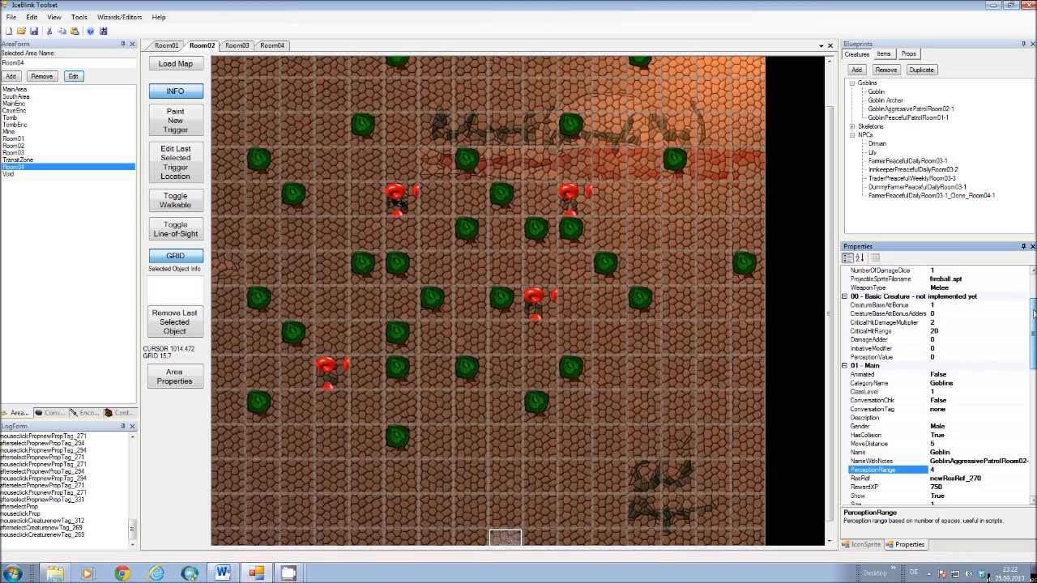
Inspect the creature's gaMoveActorOnWorldMap.cs OnHeartBeat parameters and check the encounter list for the encounter named in parameter 1.
left_click_drag(1033, 314, 1033, 429)
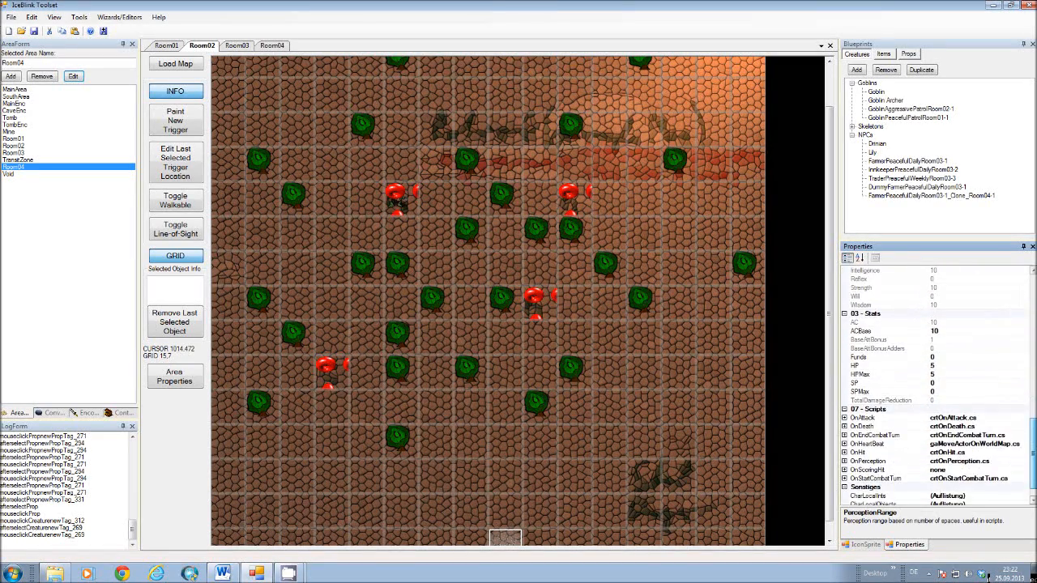
left_click(985, 445)
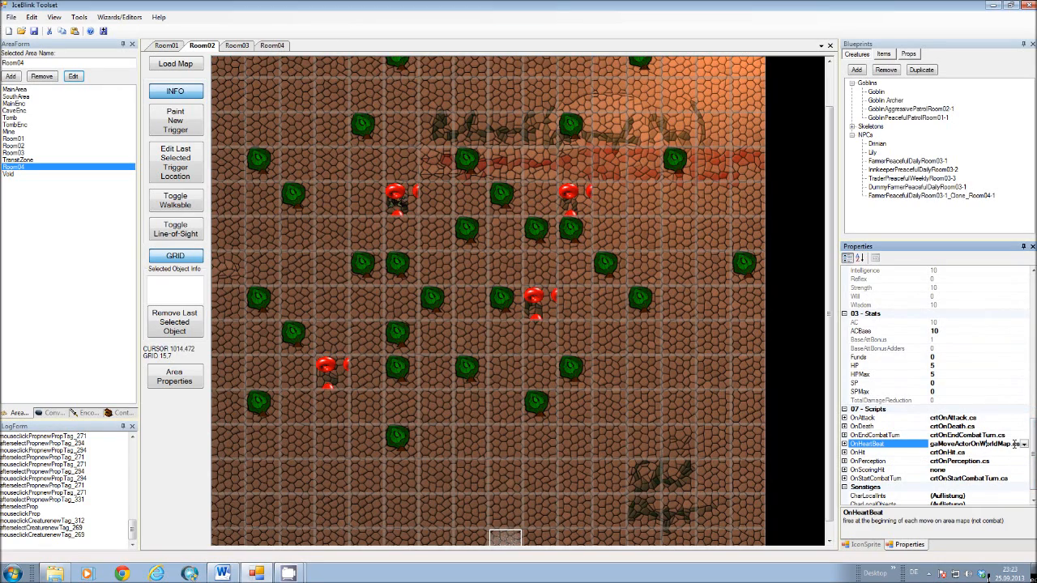
left_click(1023, 447)
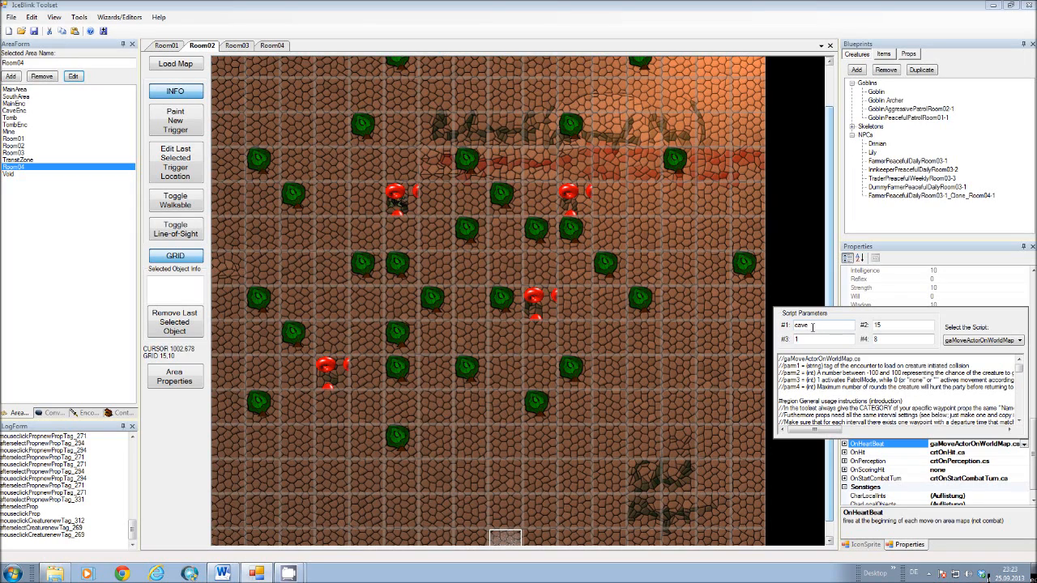
left_click(88, 412)
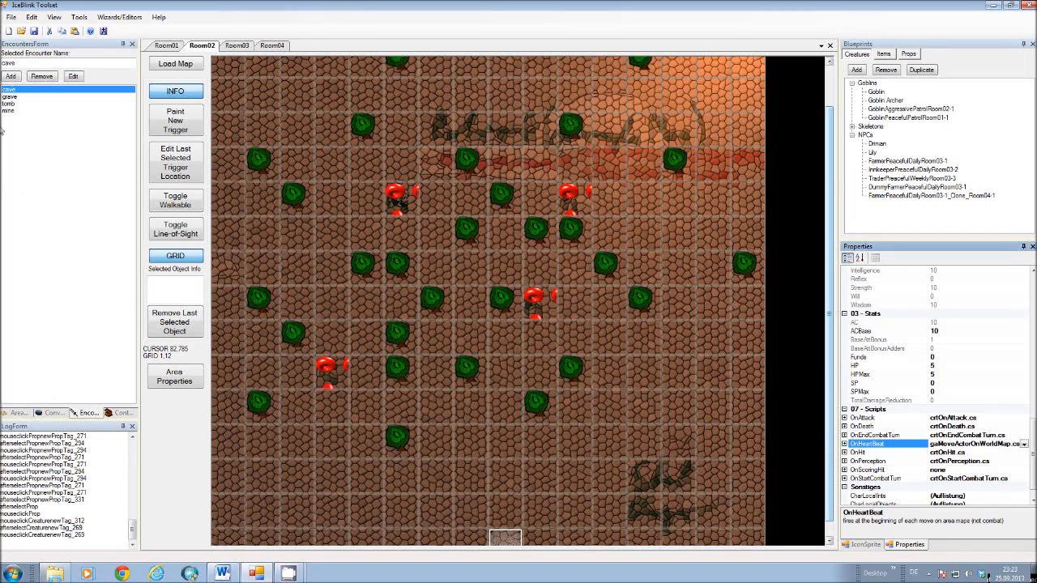
left_click(18, 414)
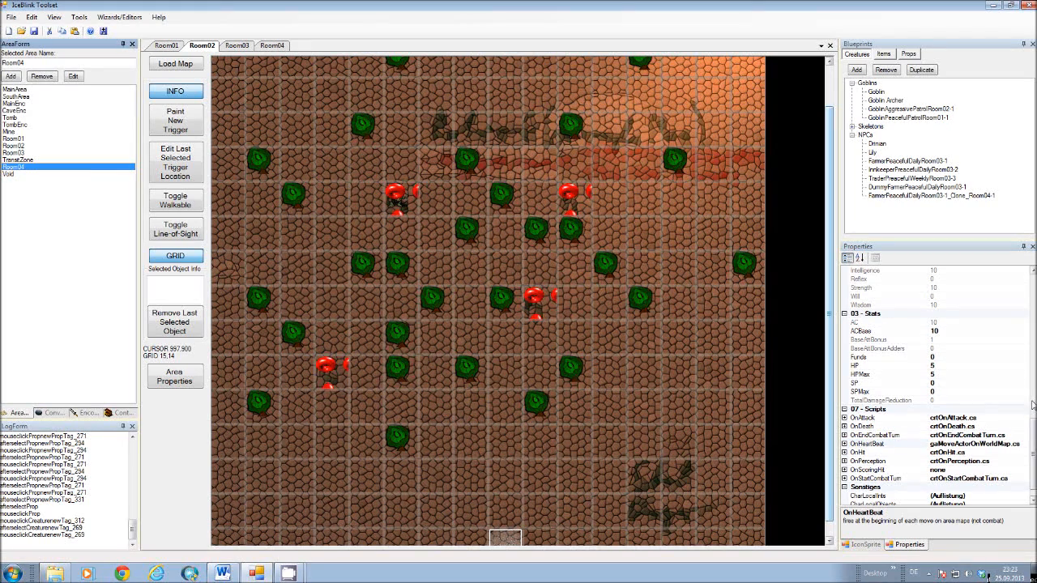
Reopen the OnHeartBeat script parameters of GoblinAggressivePatrolRoom02-1, review them through parameter 4, and close the parameter editor.
left_click(959, 444)
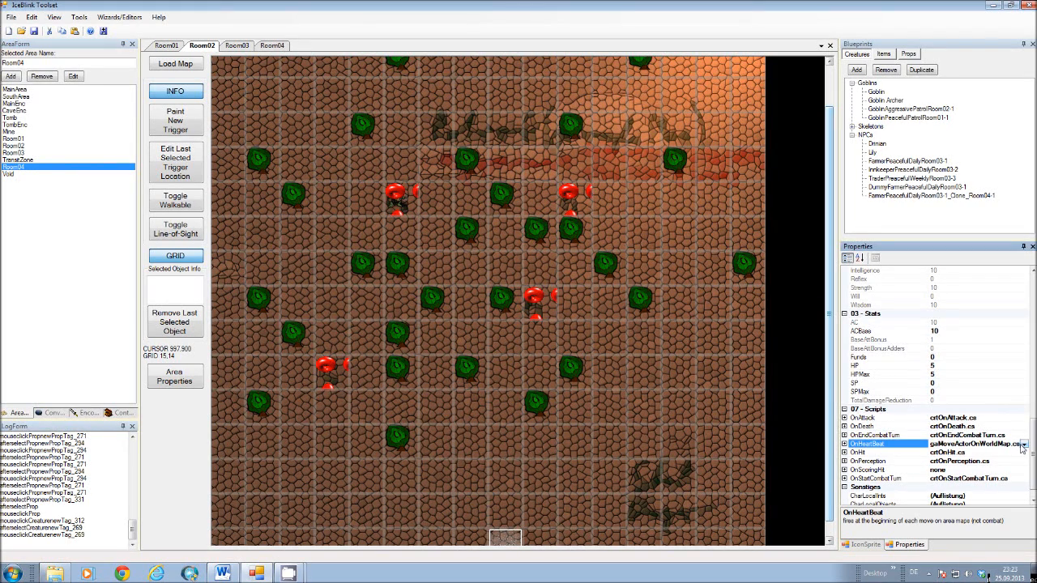
left_click(1024, 445)
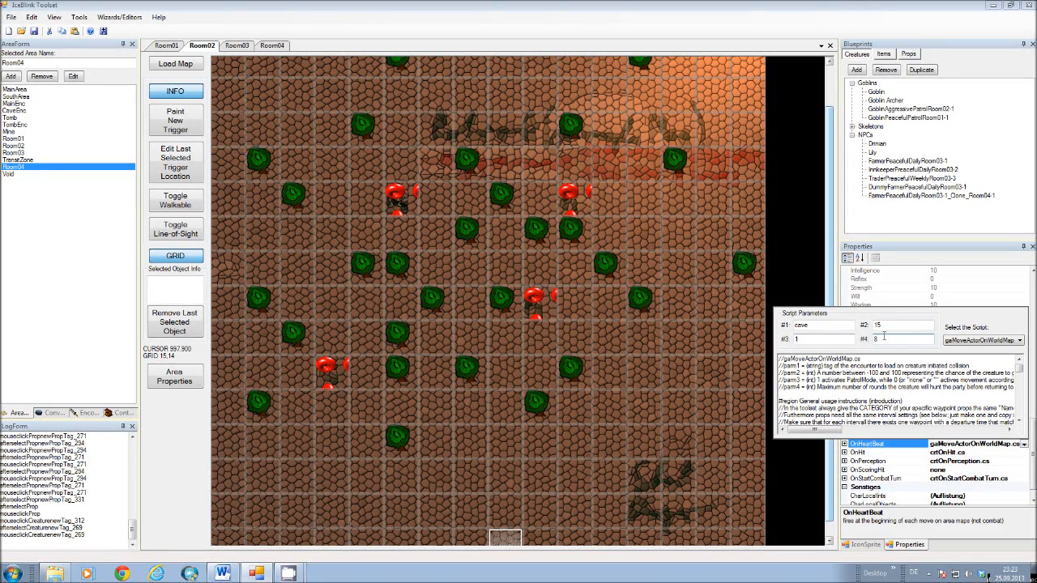
left_click(884, 336)
left_click_drag(325, 191, 361, 191)
left_click(800, 248)
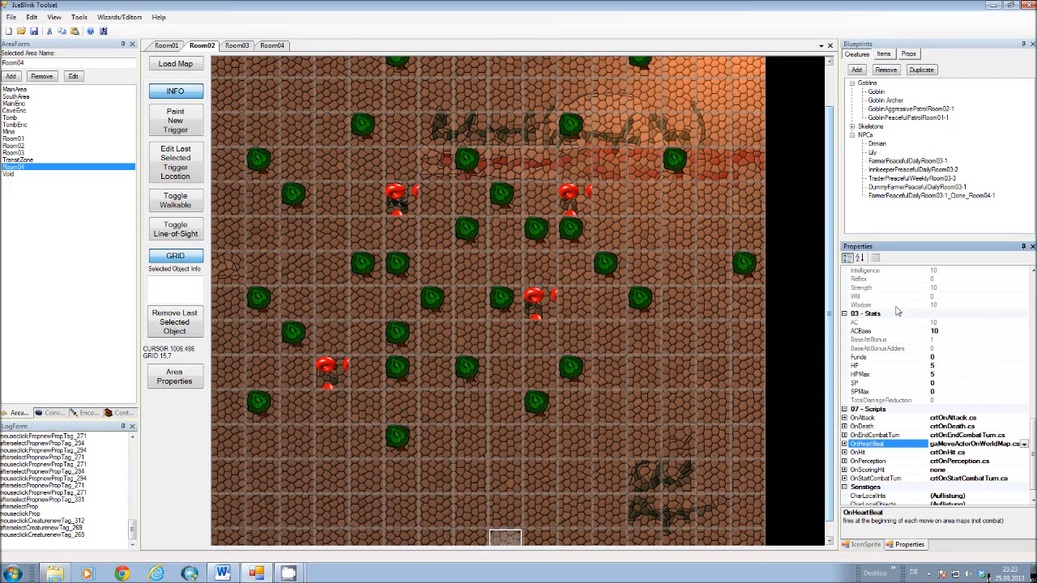
Revisit the main properties of GoblinAggressivePatrolRoom02-1 to check its perception range.
scroll(914, 368, "up", 8)
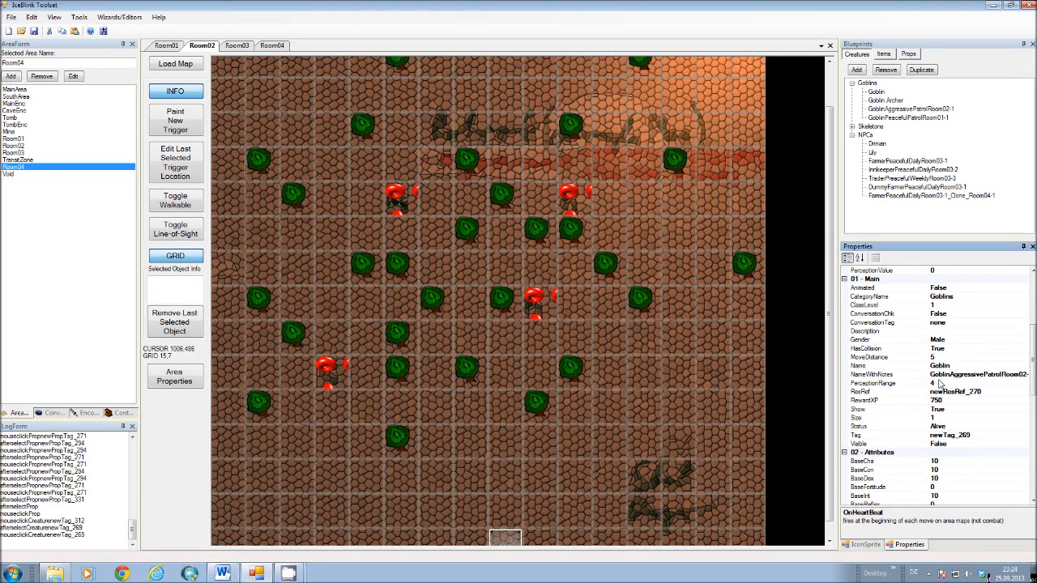
left_click(624, 359)
left_click_drag(624, 360, 605, 316)
left_click_drag(605, 316, 535, 297)
Open the cave encounter for editing and display its encounter properties.
left_click(84, 413)
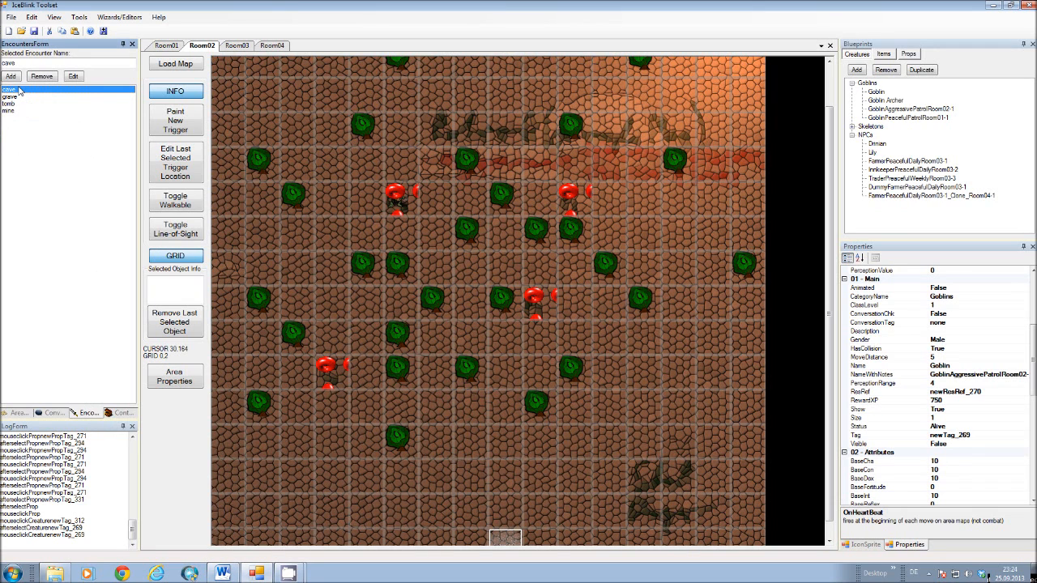
left_click(74, 77)
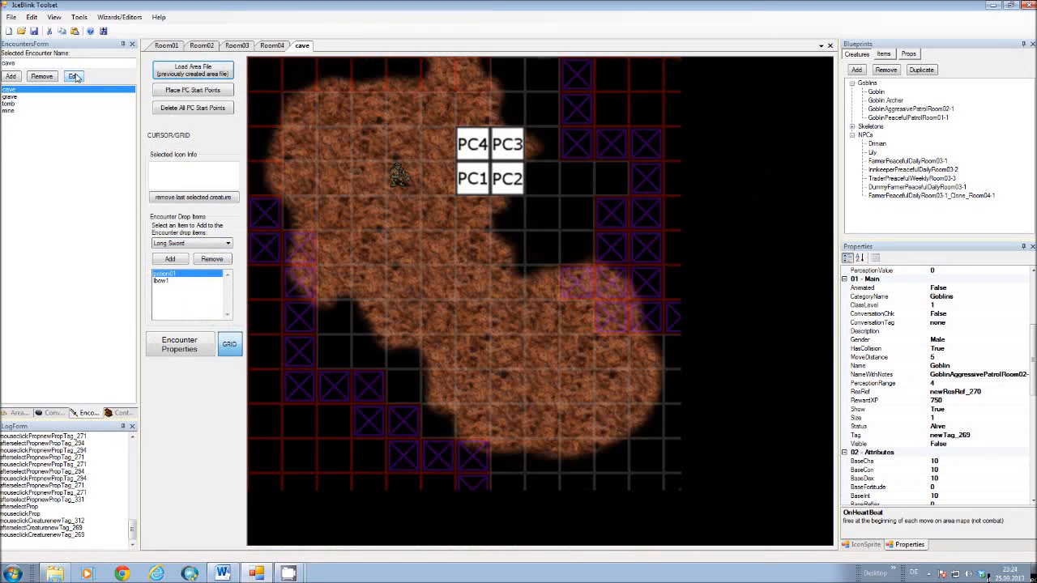
left_click(184, 344)
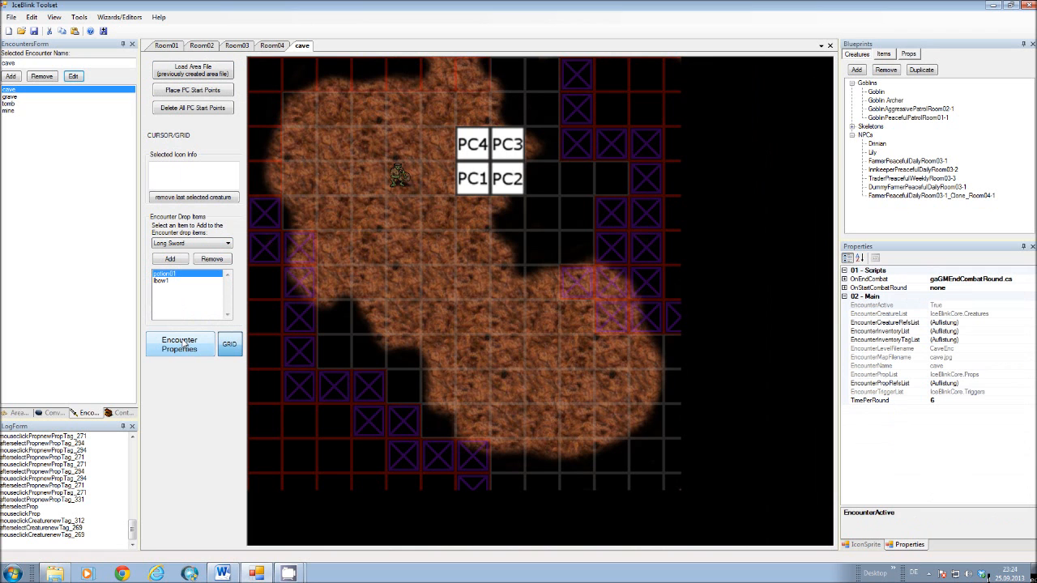
Examine the code and parameters of the gaGMEndCombatRound.cs script on the cave encounter's OnEndCombat hook.
left_click(990, 279)
left_click(1033, 280)
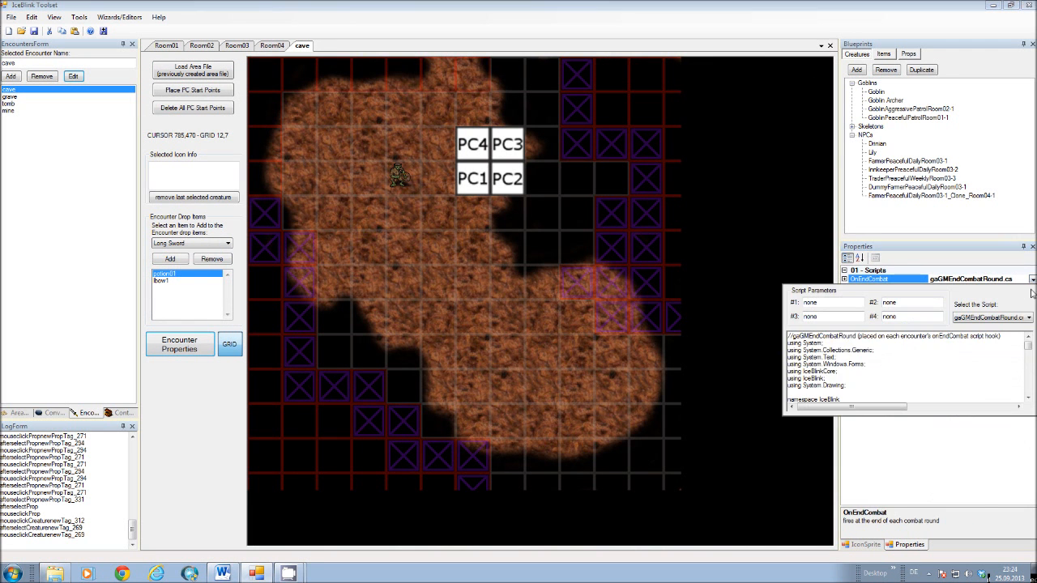
left_click_drag(1029, 342, 1035, 379)
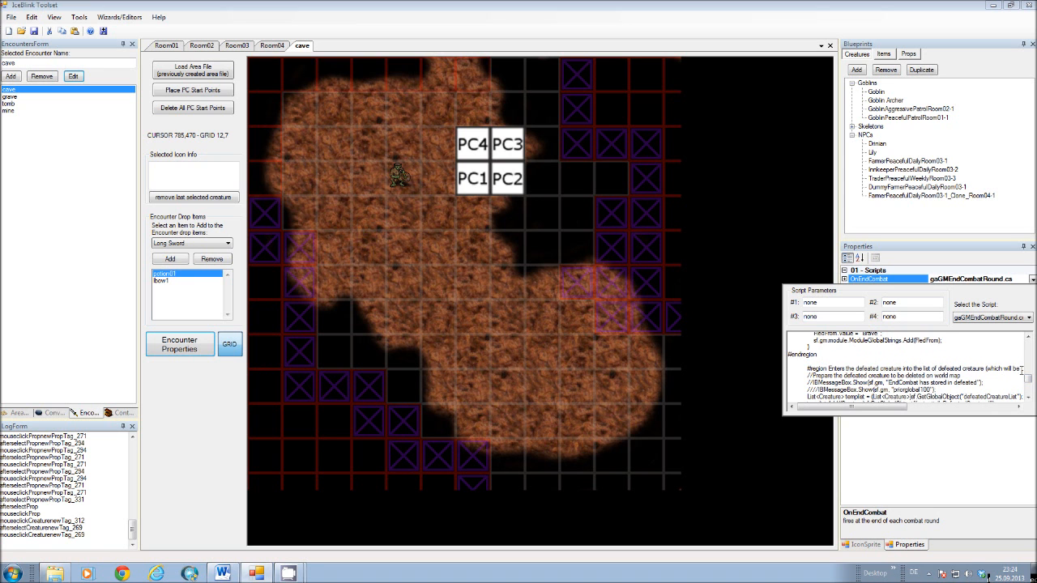
Read the defeated-creature section at the end of the cave encounter's OnEndCombat script and close the encounter.
left_click_drag(1028, 379, 1028, 380)
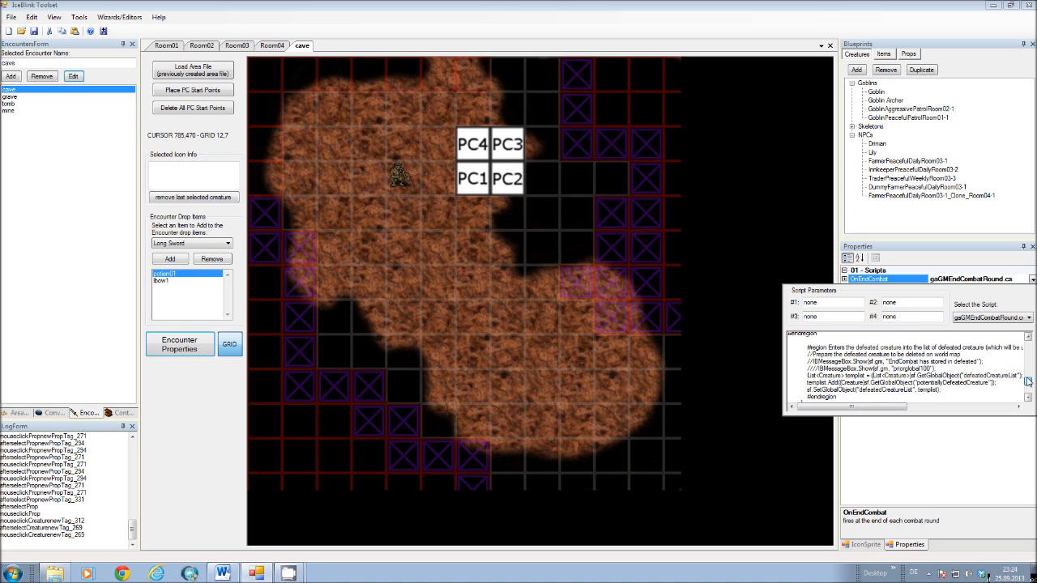
left_click(765, 227)
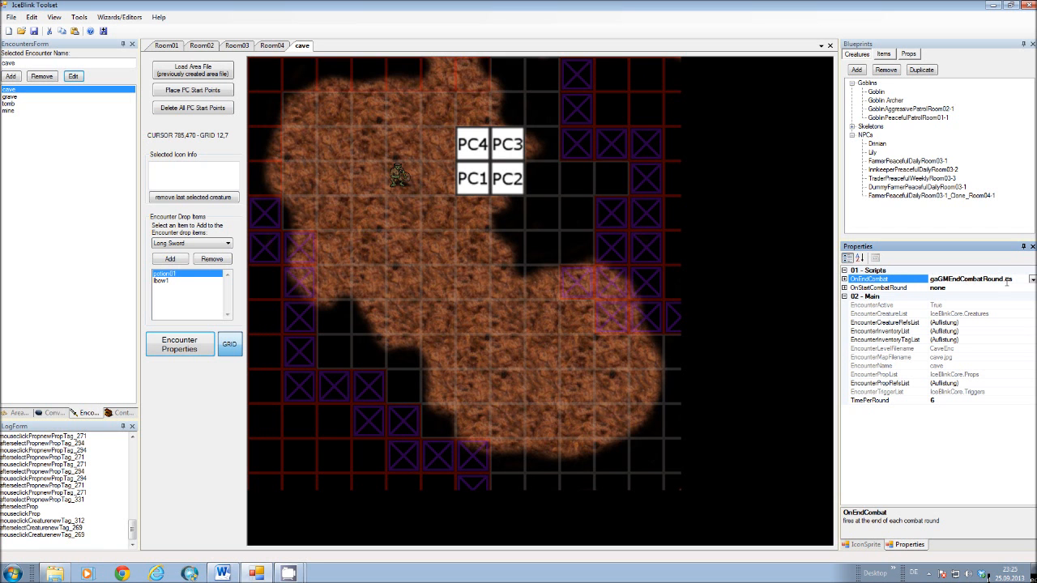
left_click(18, 413)
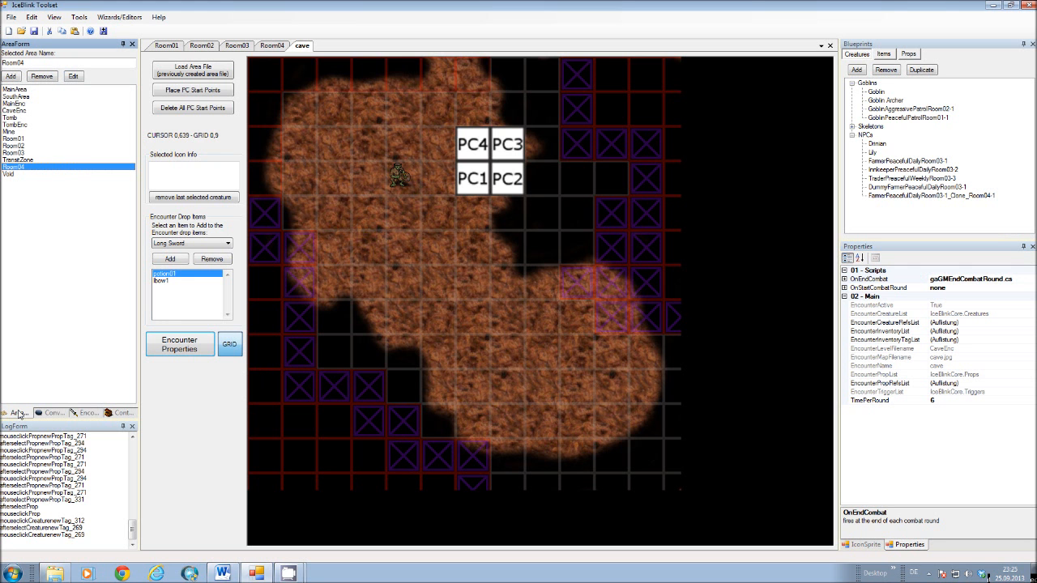
left_click(829, 45)
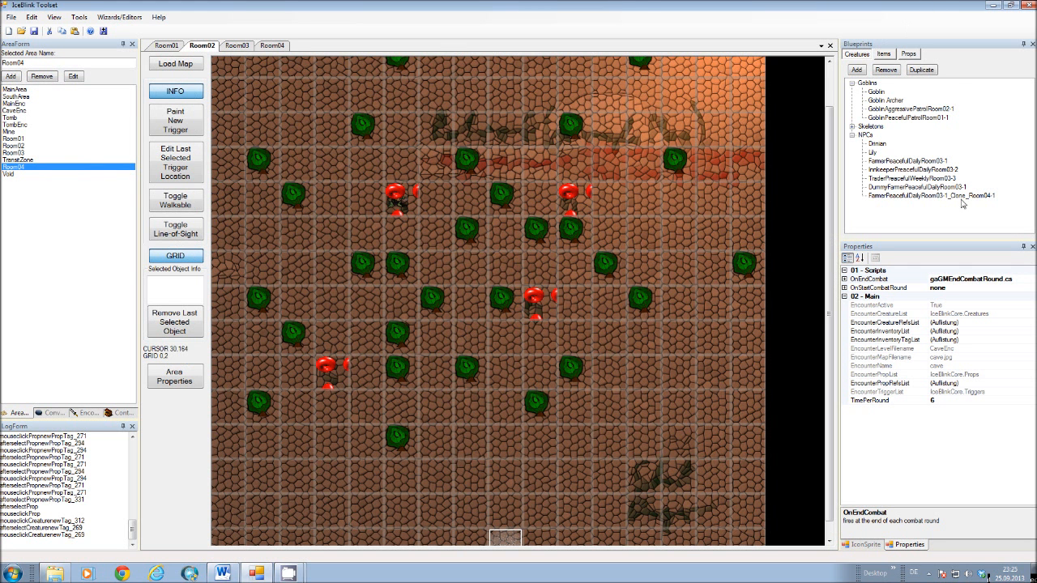
Select Room03 among the module areas and display its map.
left_click(467, 196)
left_click(24, 153)
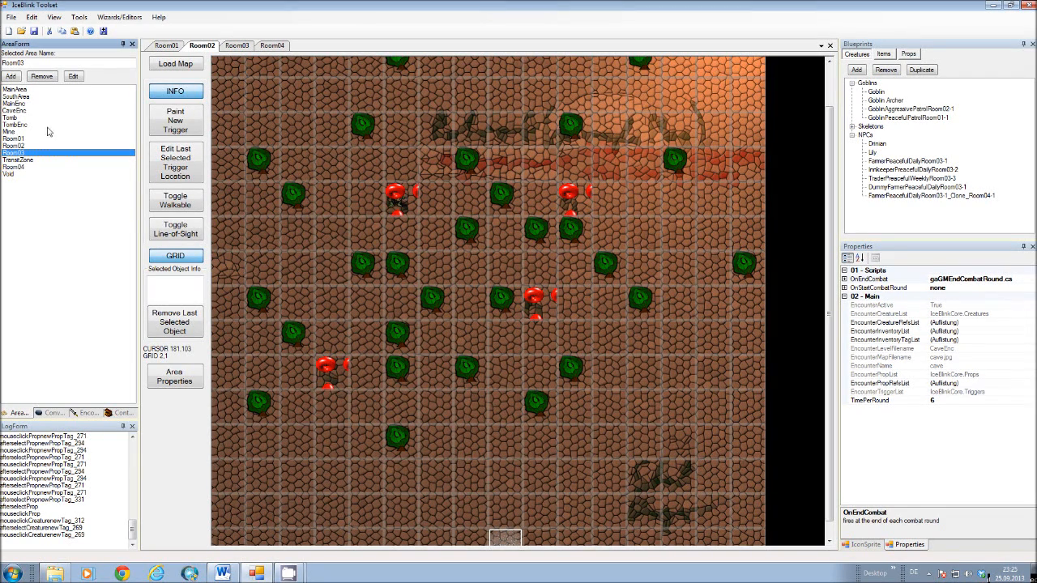
left_click(235, 45)
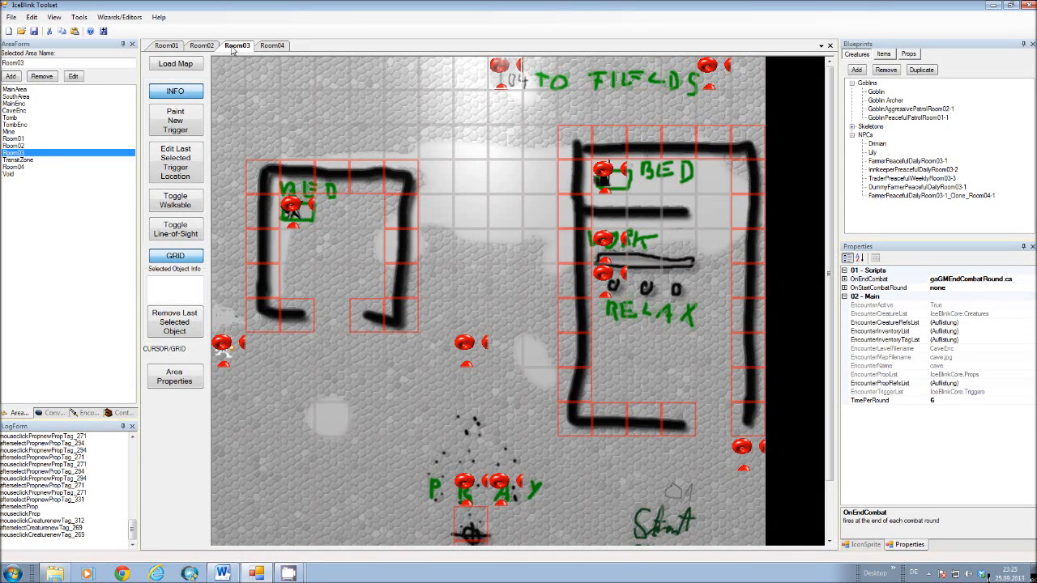
Inspect the local integer variables of waypoint prop 3Room02_10_5 in the GoblinAggressivePatrolRoom02-1 category.
left_click(908, 54)
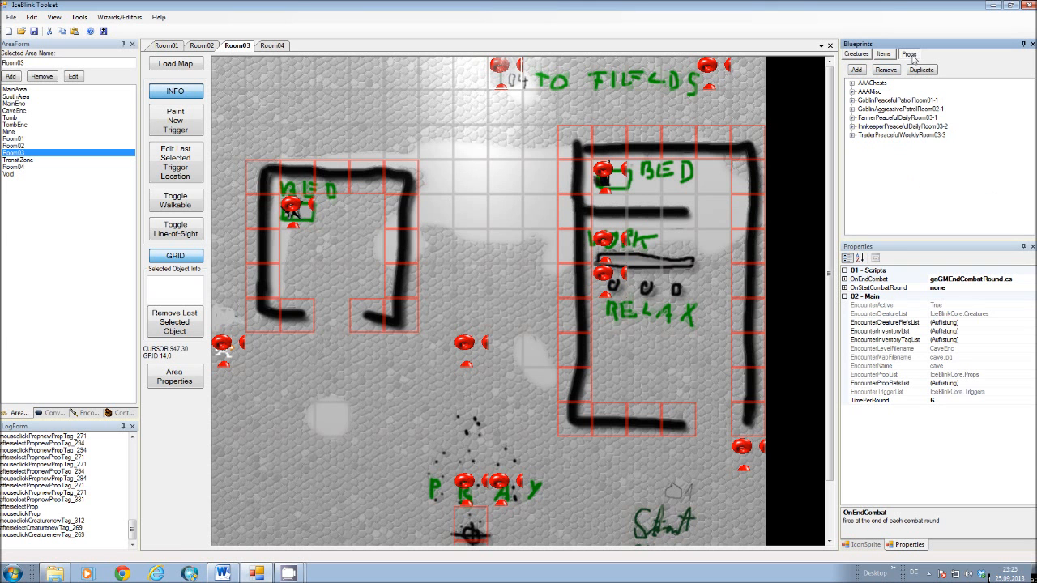
left_click(852, 108)
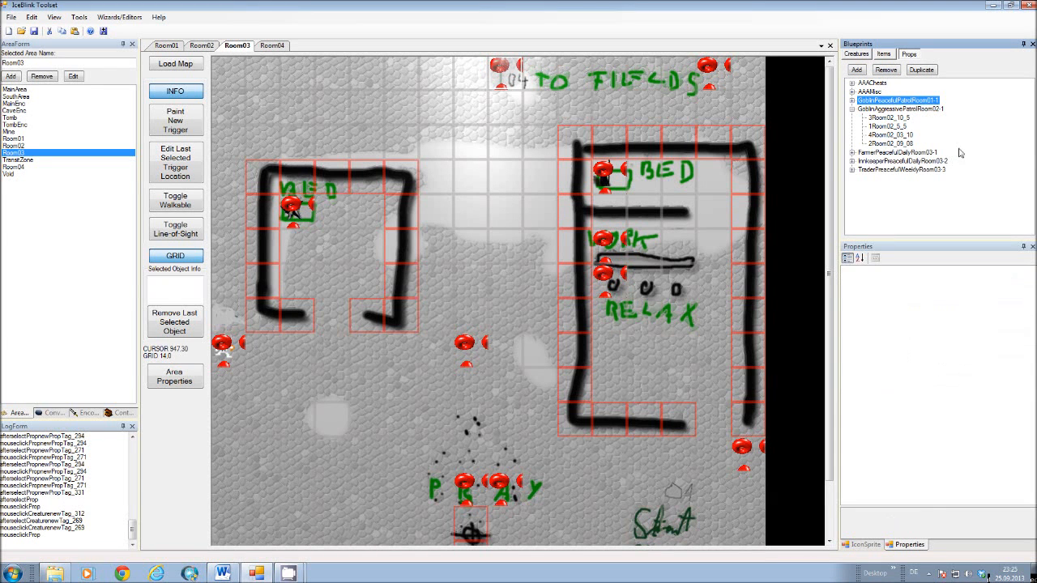
left_click(891, 119)
left_click_drag(1034, 365, 1033, 410)
left_click(875, 478)
left_click(1025, 479)
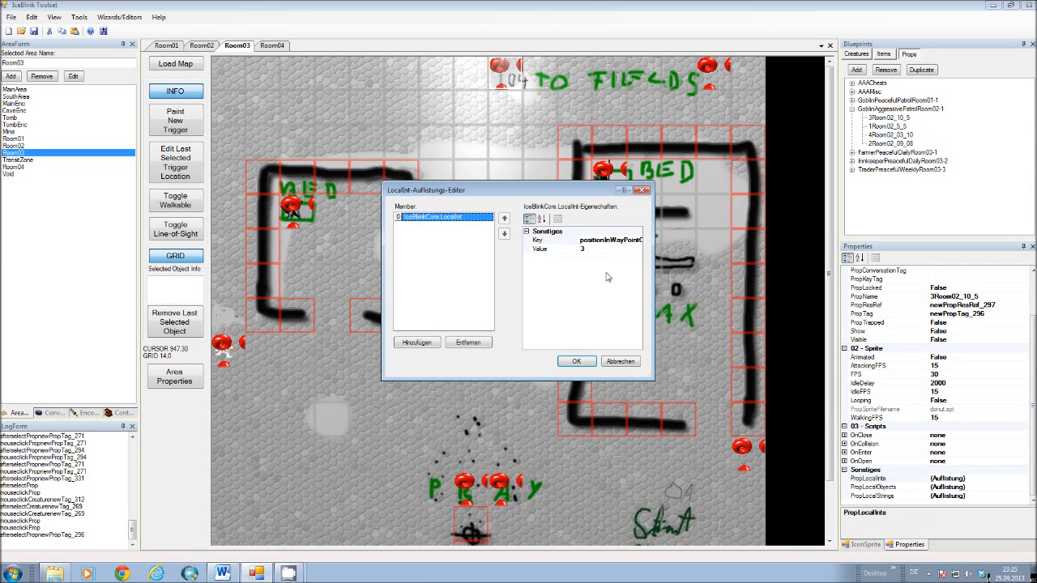
left_click(620, 362)
Check the local string variables of waypoint prop 3Room02_10_5 and leave the collection editor without changes.
left_click(952, 499)
left_click(1025, 496)
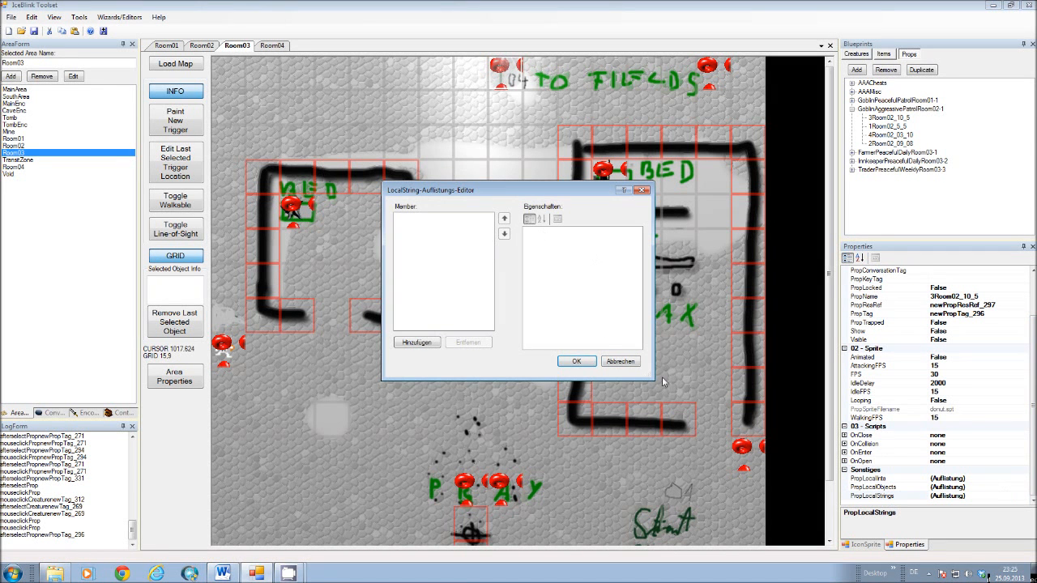
left_click(617, 365)
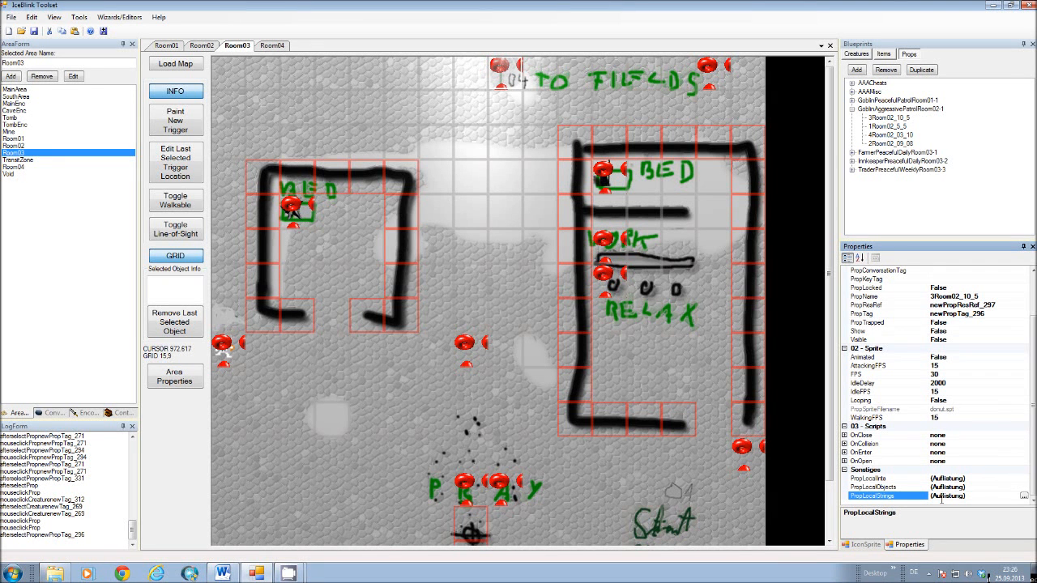
left_click(276, 97)
left_click(21, 216)
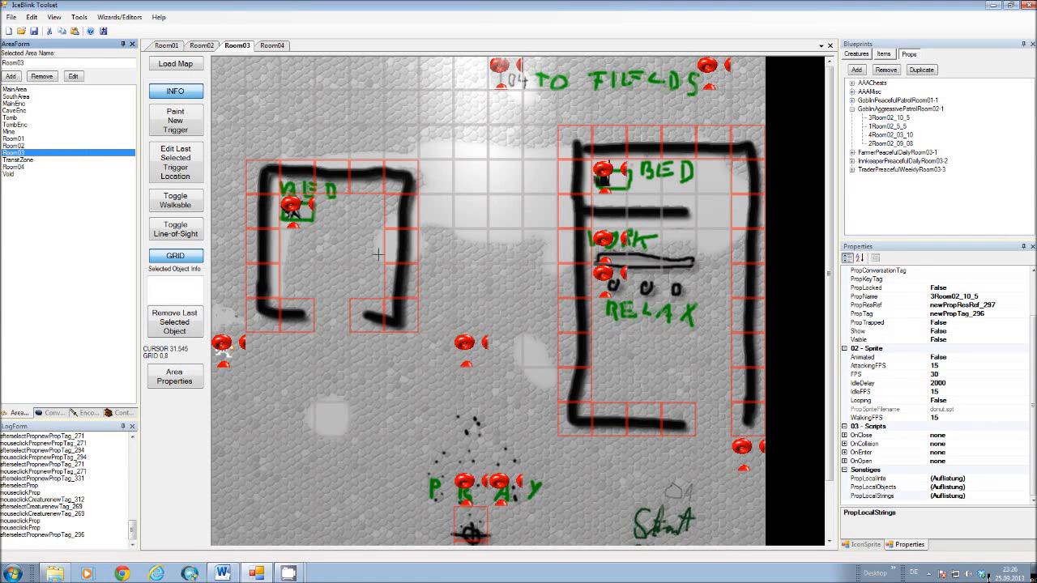
Examine the main properties of the TraderPreacefulWeeklyRoom03-3 creature, including its PerceptionRange.
left_click(857, 55)
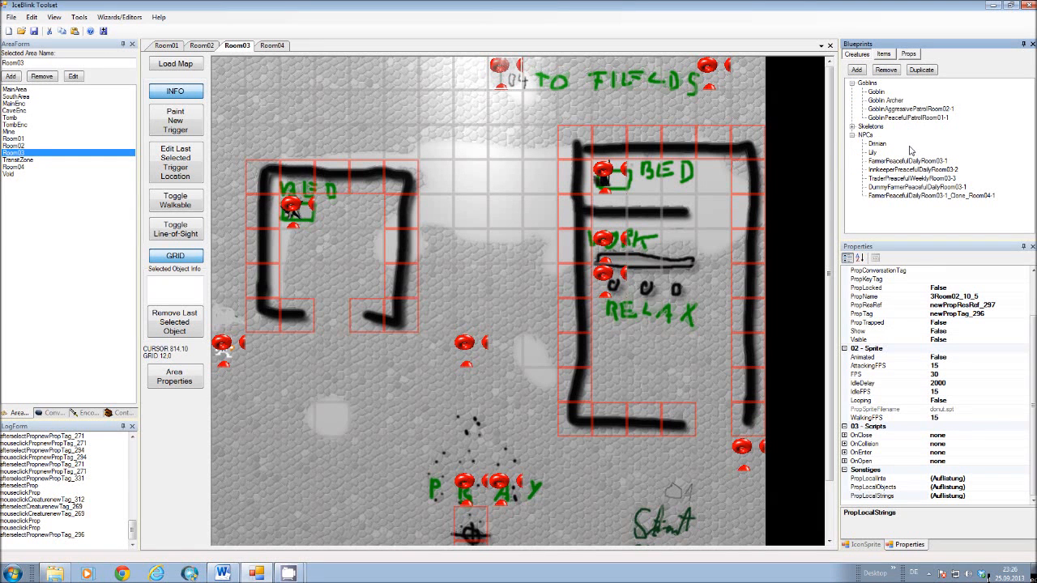
left_click(904, 180)
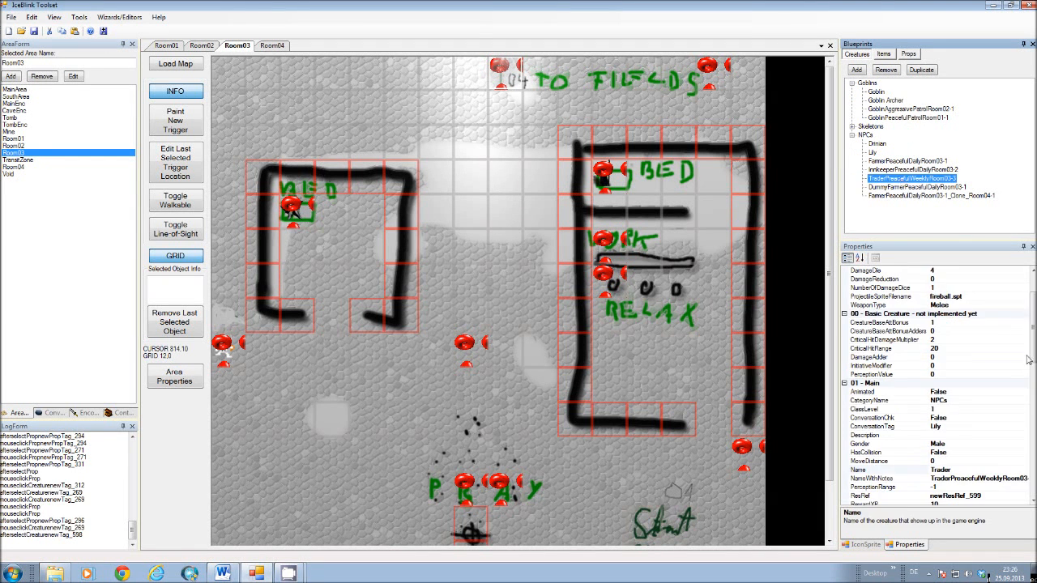
left_click_drag(1033, 346, 1034, 371)
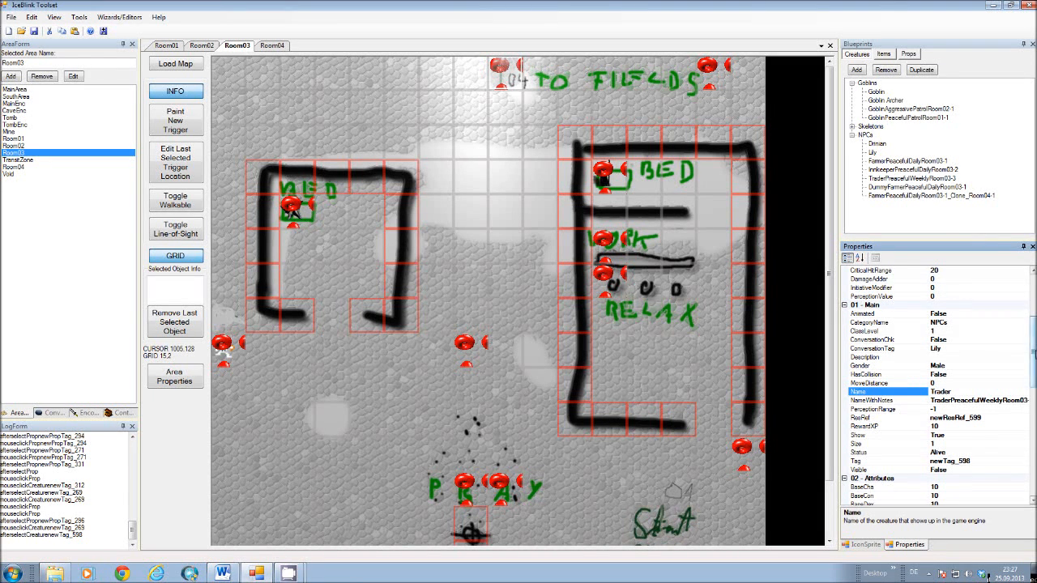
scroll(1022, 275, "up", 5)
left_click_drag(1035, 298, 1035, 344)
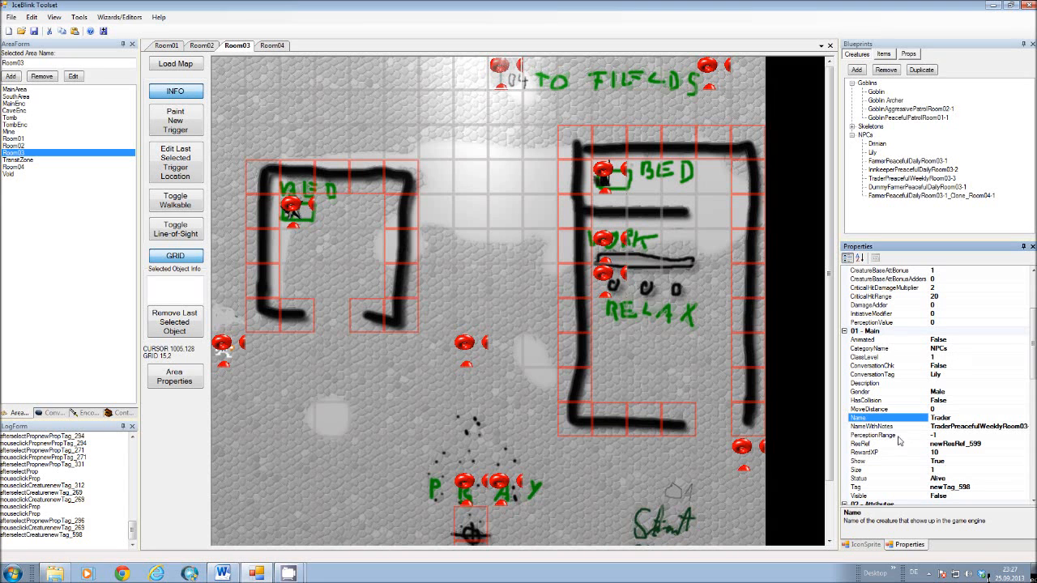
left_click(890, 436)
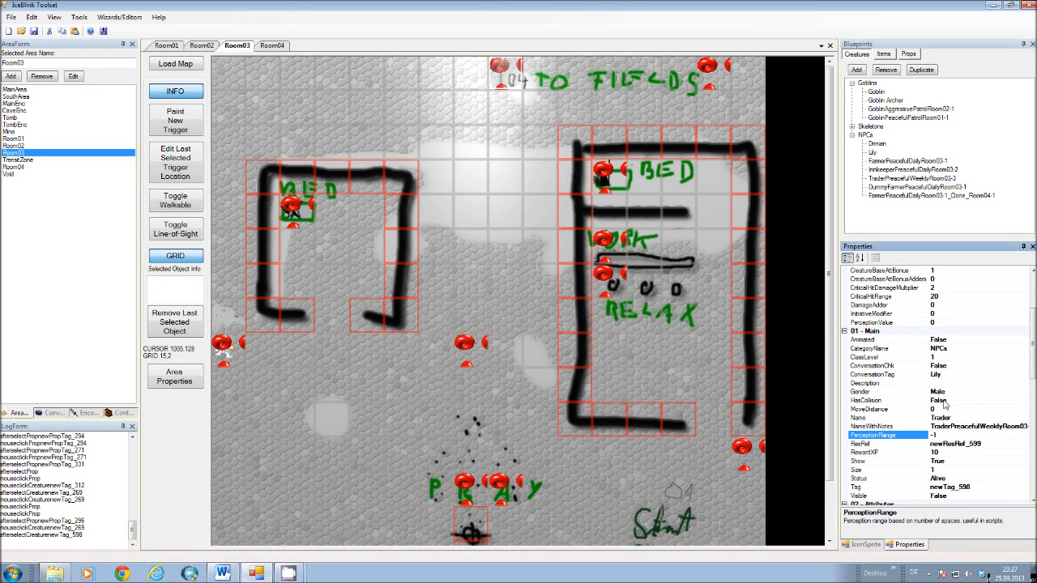
Review the gaMoveActorOnWorldMap.cs script parameters on the trader creature's OnHeartBeat hook and close the parameter editor.
left_click_drag(1033, 344, 1033, 431)
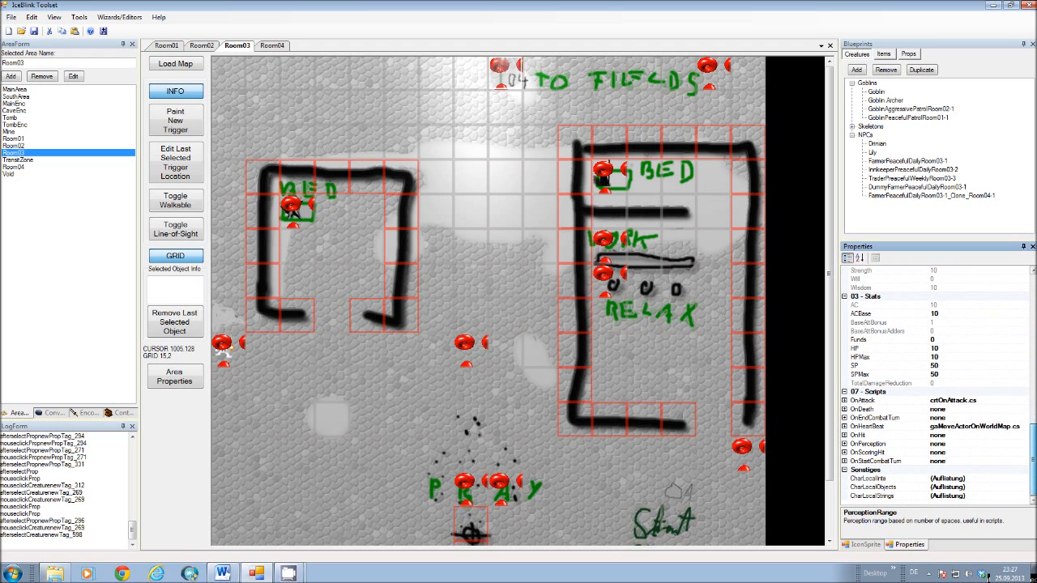
left_click(964, 431)
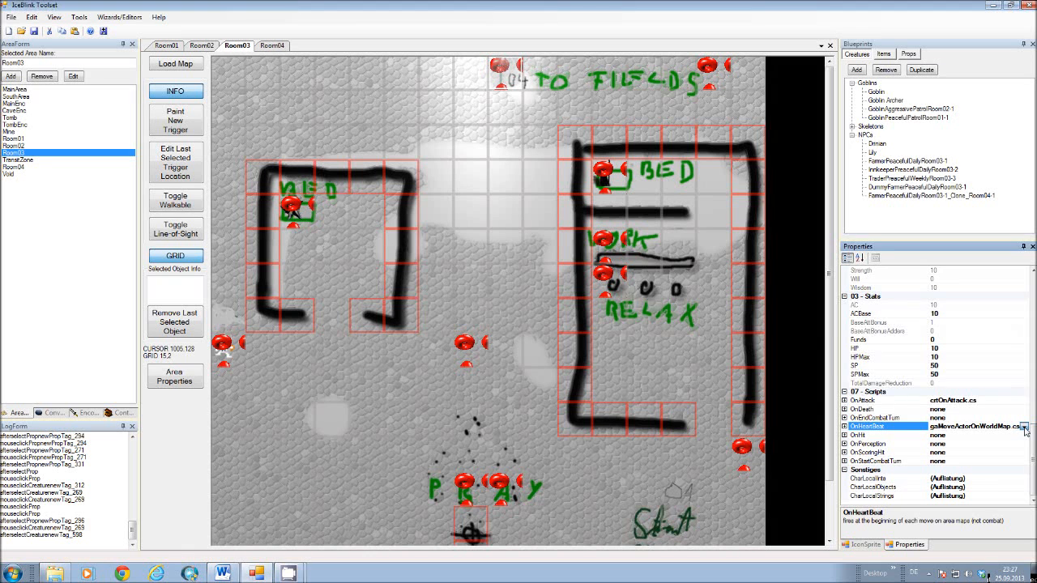
left_click(1025, 428)
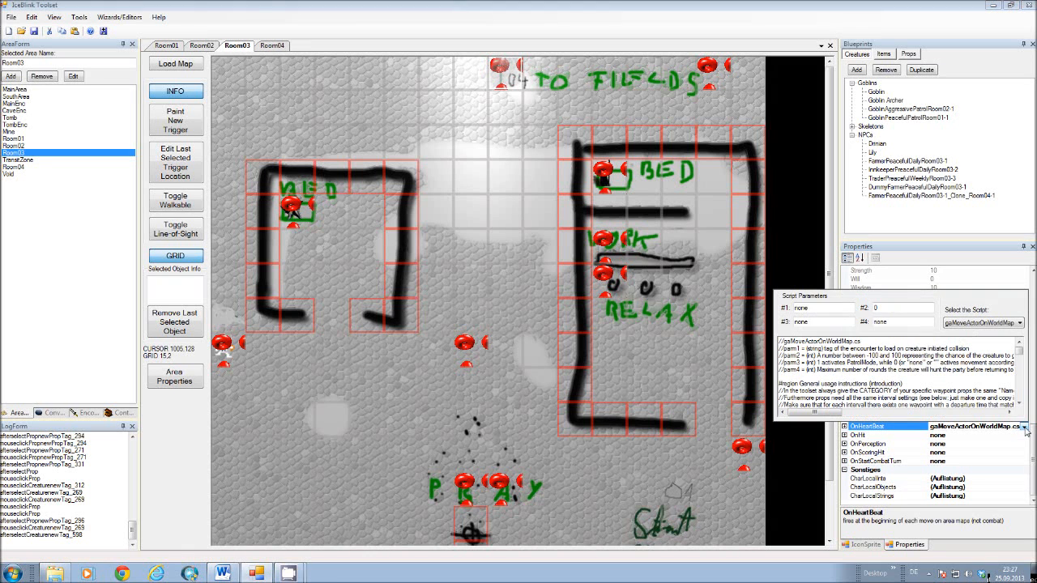
left_click(808, 308)
left_click(795, 236)
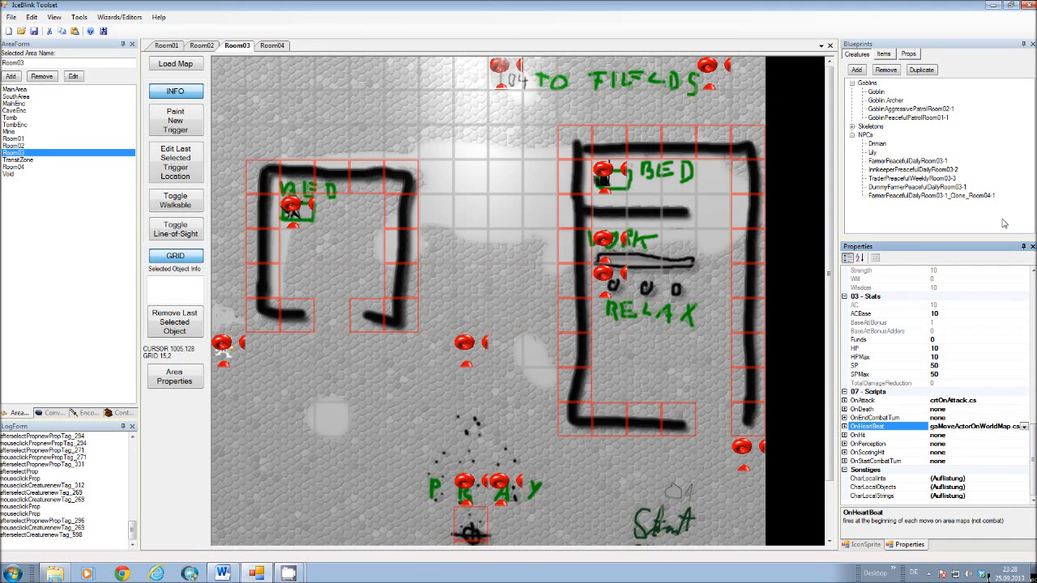
Collapse the aggressive goblin's prop category, expand TraderPreacefulWeeklyRoom03-3, and display the properties of waypoint 020930Room03_11_3.
left_click(909, 54)
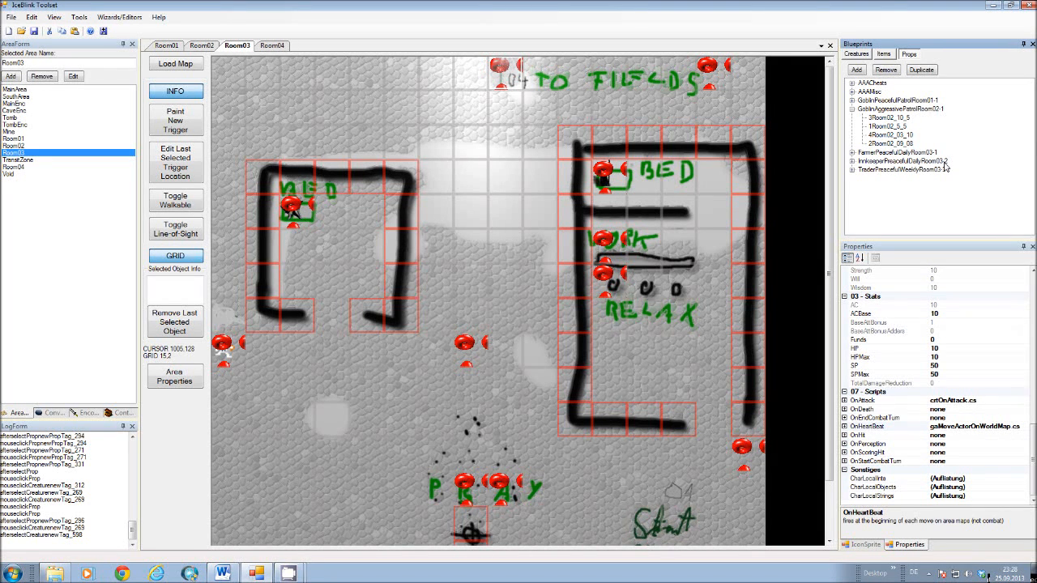
left_click(853, 109)
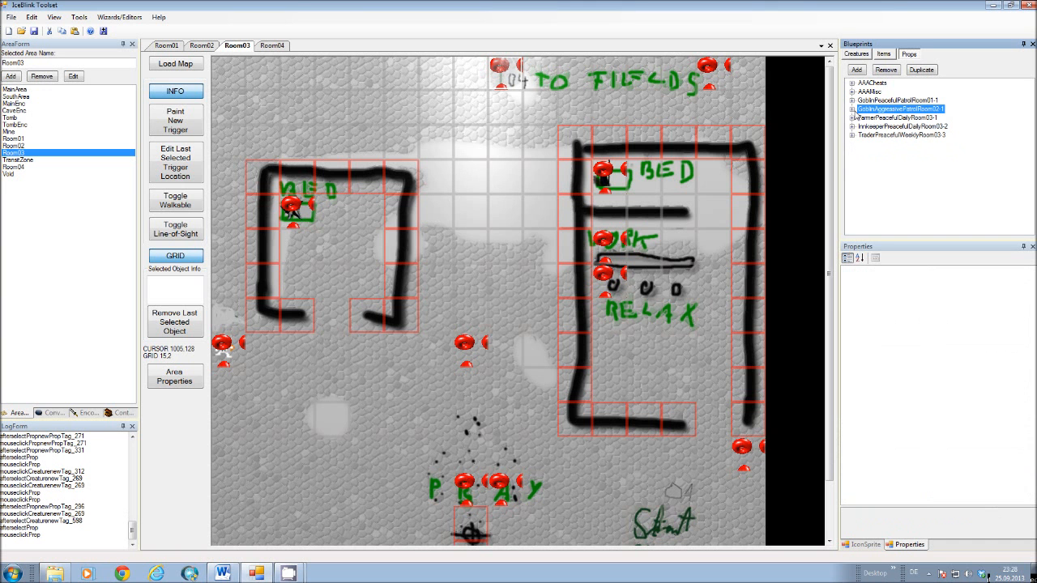
left_click(853, 136)
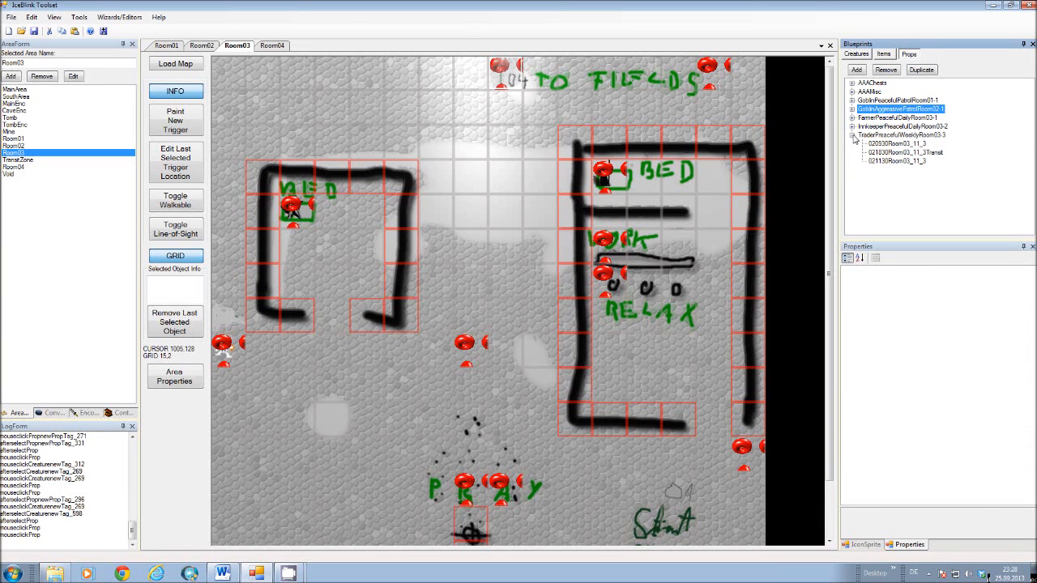
left_click(883, 144)
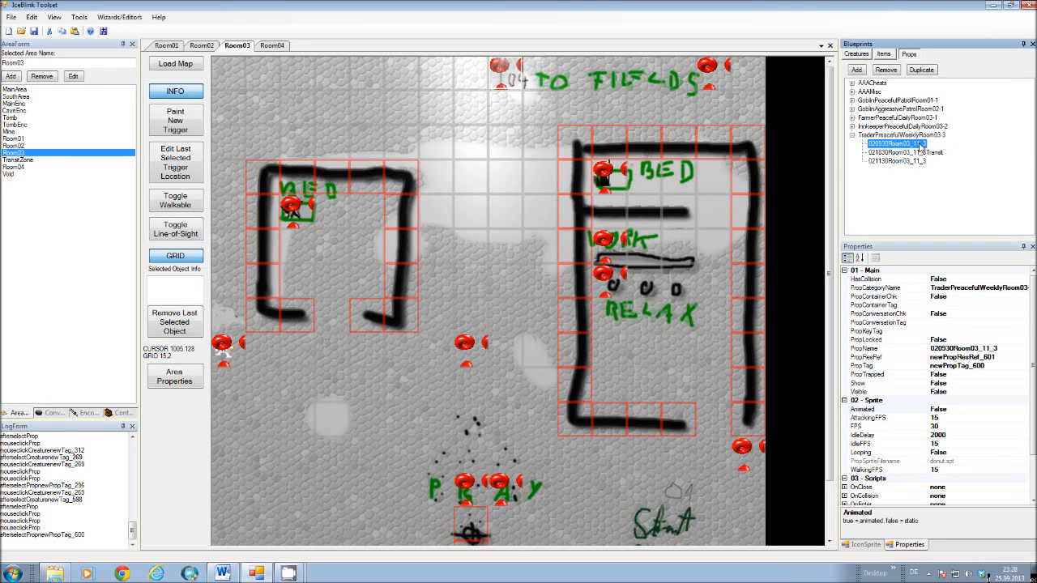
Compare the properties of the trader's three waypoints: 020930Room03_11_3, 021830Room03_11_3Transit and 021130Room03_11_3.
left_click(499, 291)
left_click(888, 161)
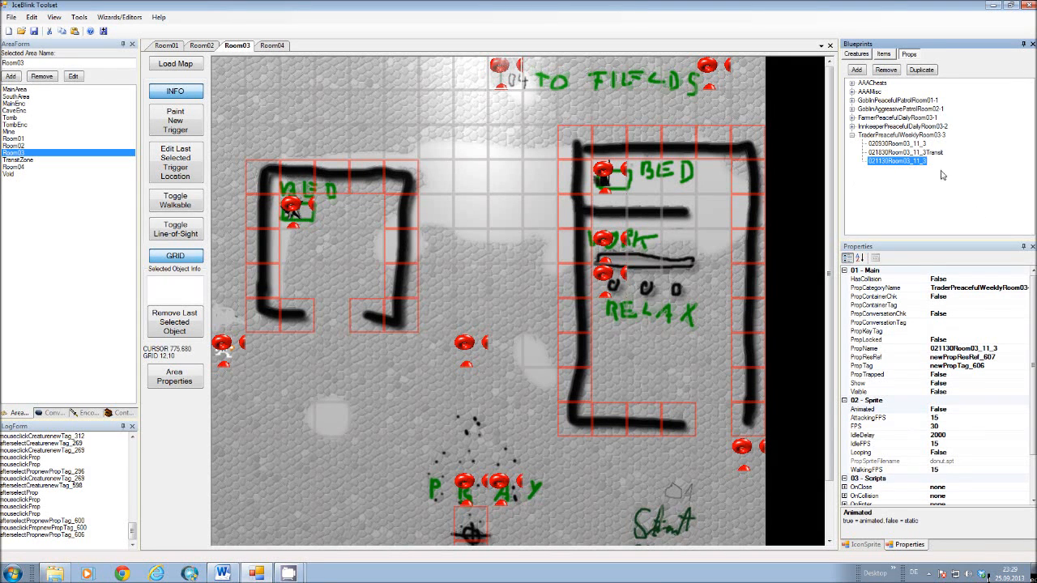
left_click(896, 153)
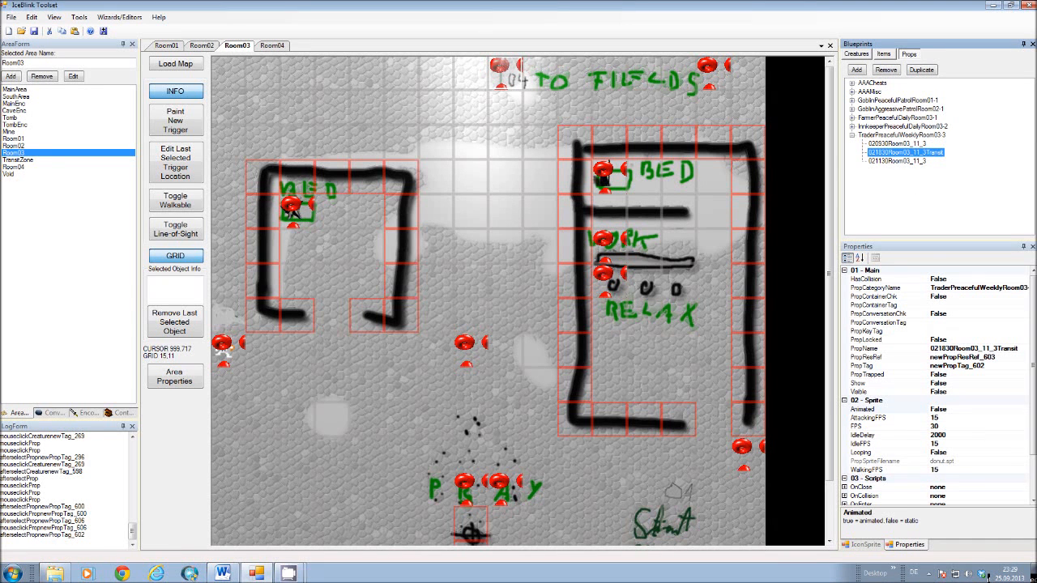
left_click(881, 144)
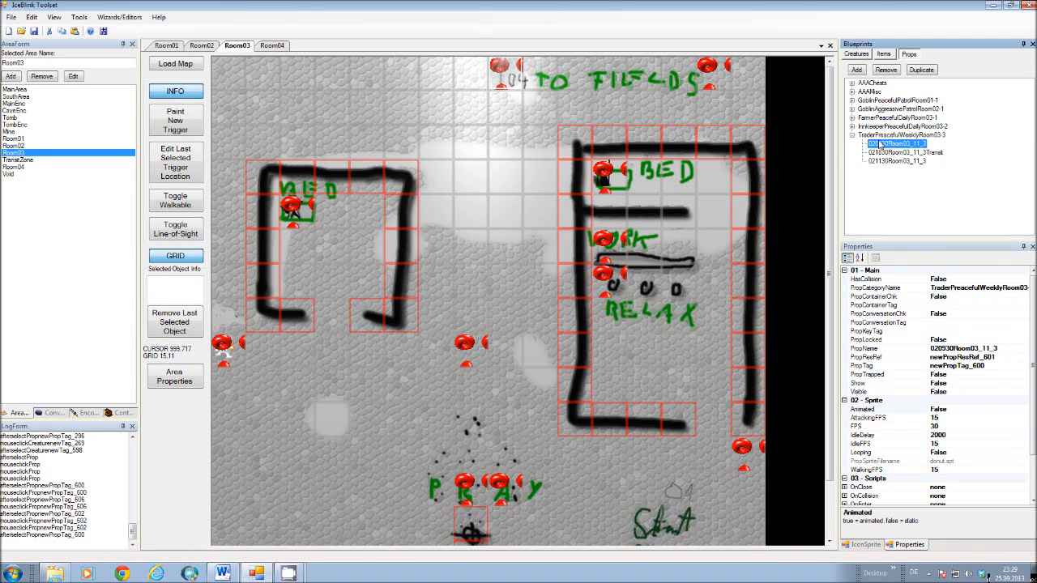
left_click(896, 162)
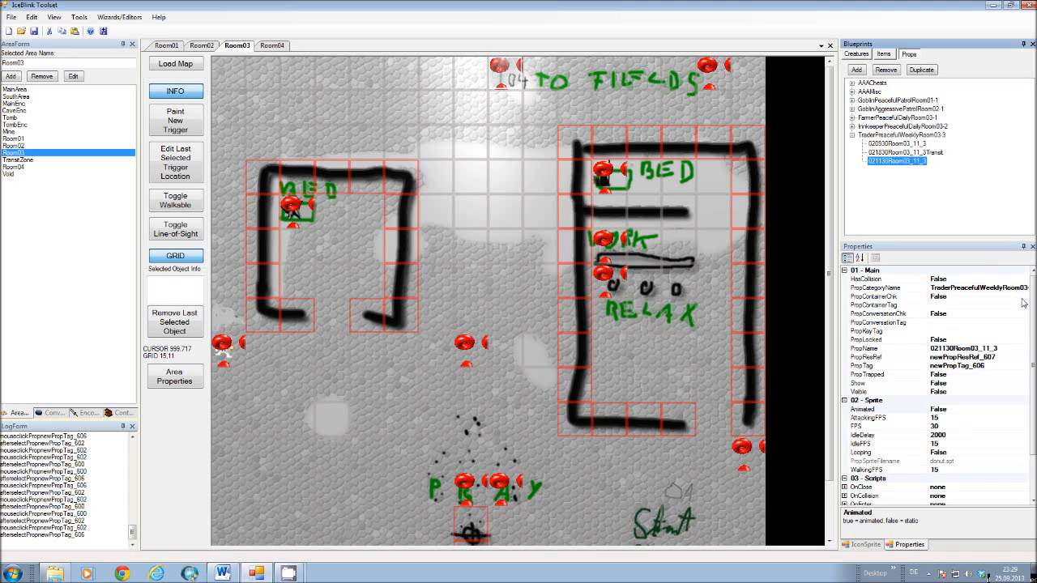
left_click(876, 152)
left_click(879, 144)
left_click(880, 152)
left_click(884, 161)
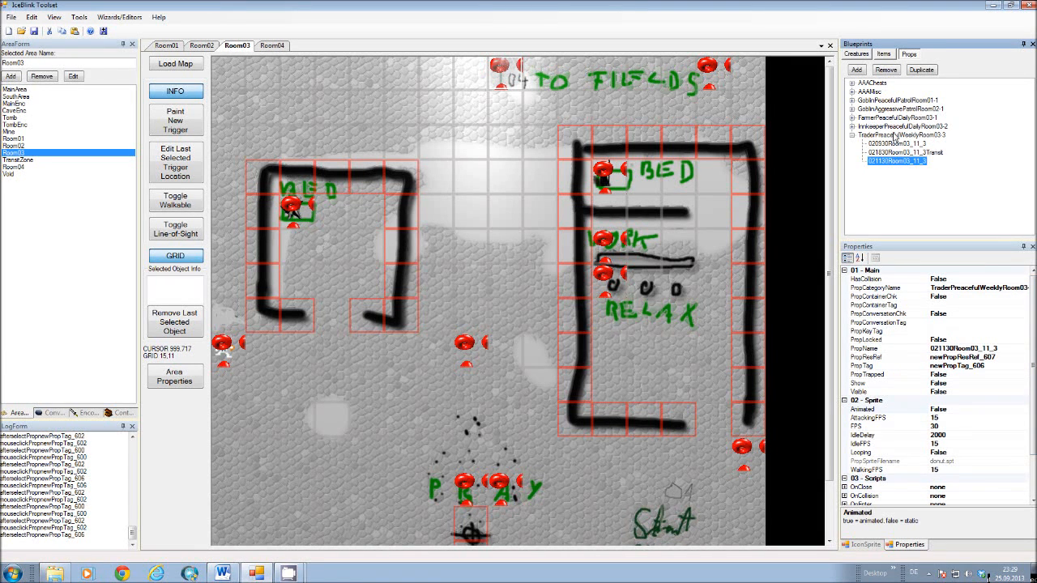
Compare the name of the trader's waypoint category with the name of the trader creature blueprint.
left_click(895, 136)
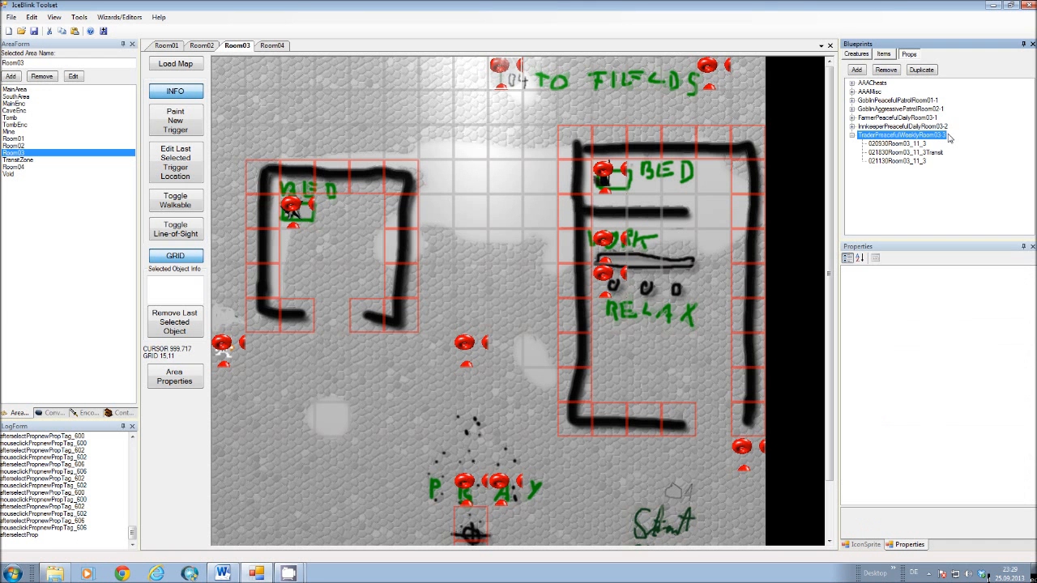
left_click(867, 56)
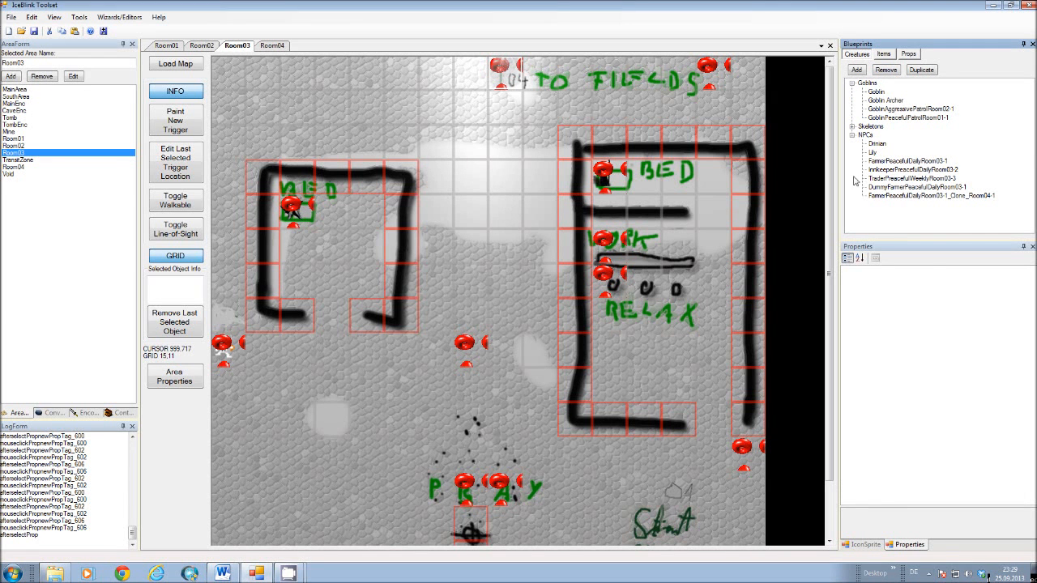
left_click(888, 179)
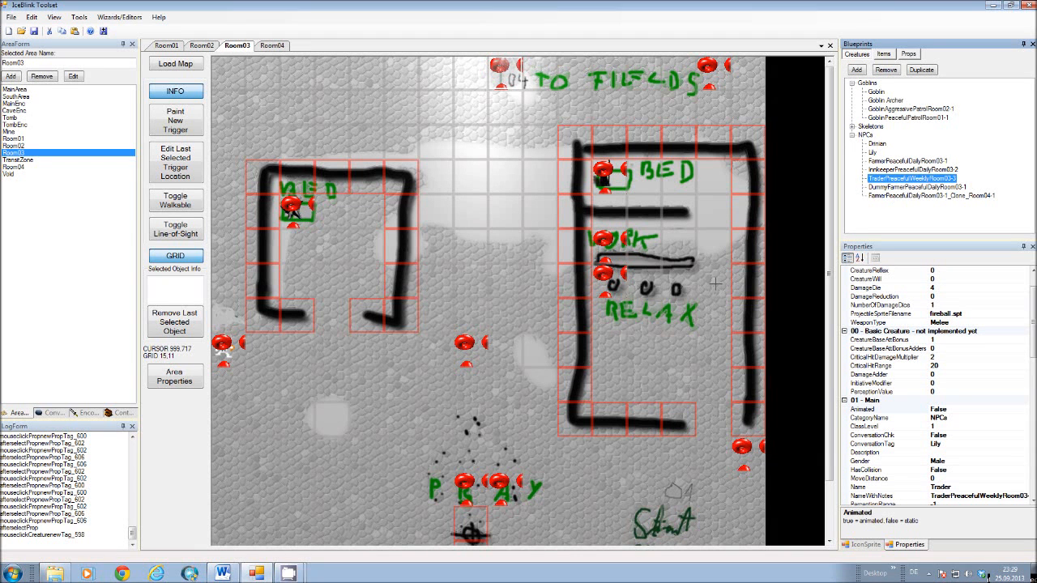
Review all the local integer entries of trader waypoint 020930Room03_11_3, from weeklyWaypoint through areaTransit.
left_click(912, 57)
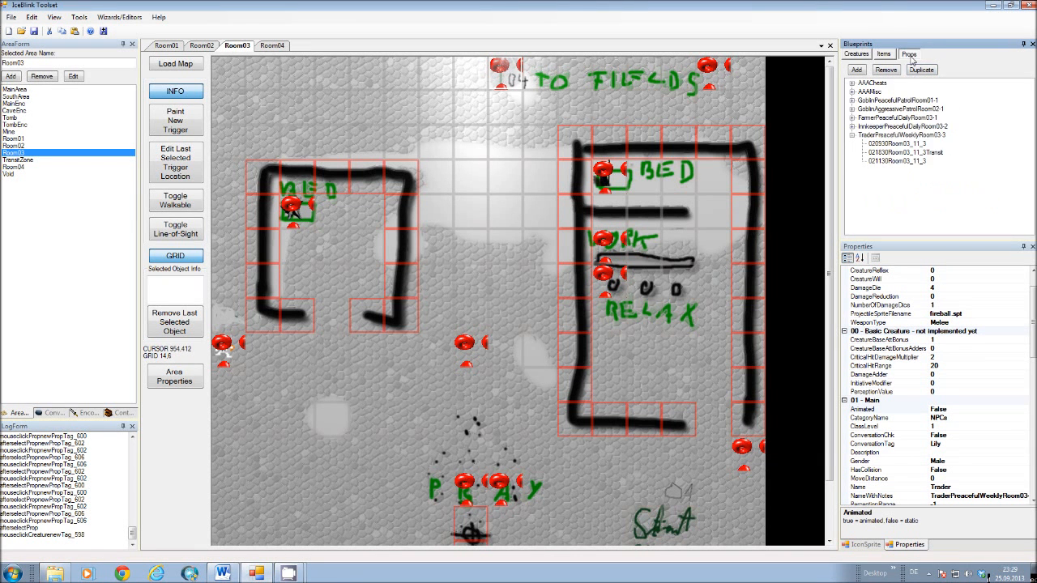
left_click(888, 145)
left_click_drag(1031, 290, 1032, 404)
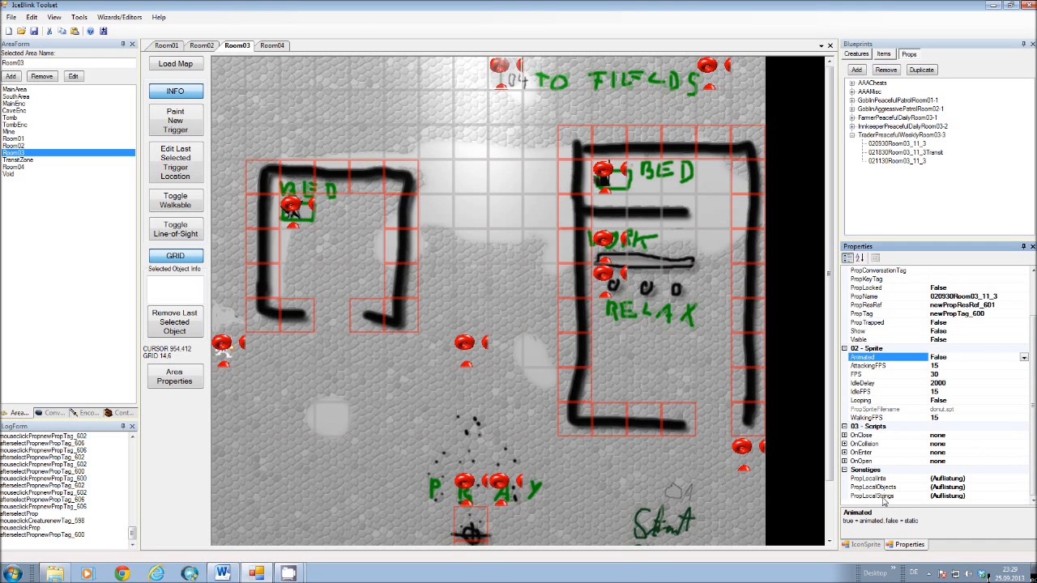
left_click(924, 480)
left_click(1025, 479)
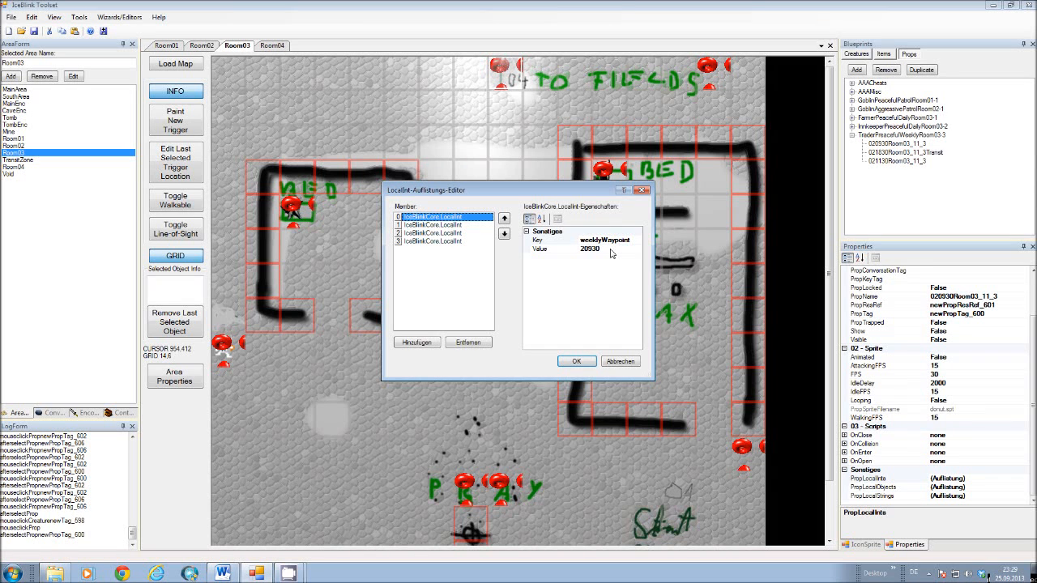
left_click(415, 226)
left_click(423, 233)
left_click(429, 241)
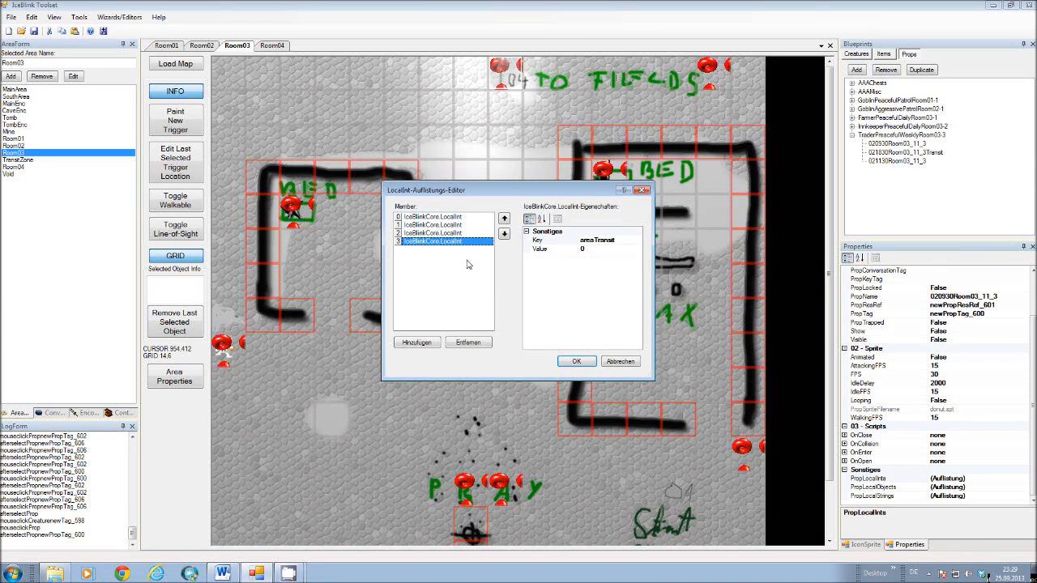
left_click(448, 219)
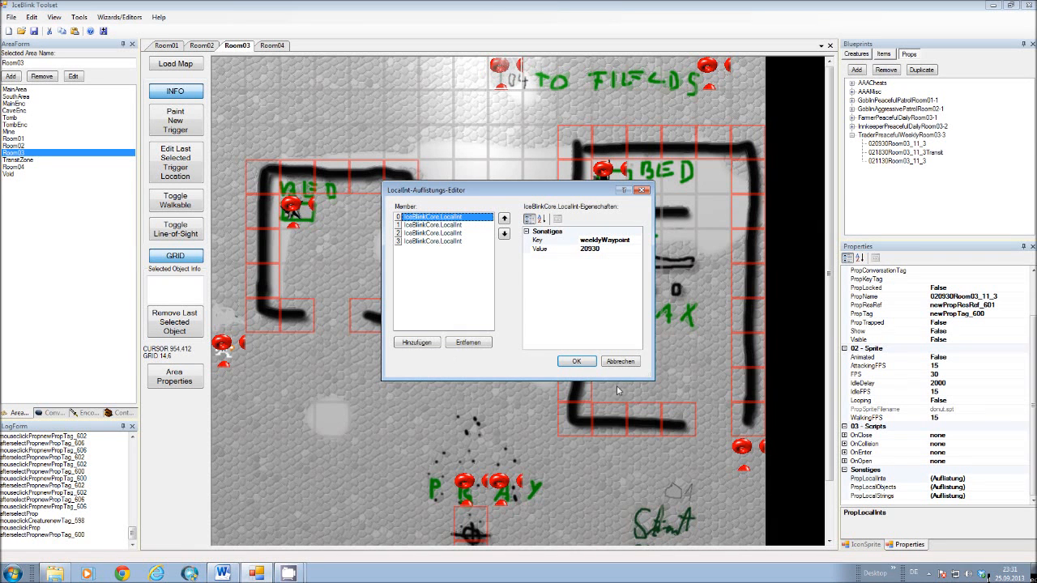
Compare the begin and end time interval entries in waypoint 020930Room03_11_3's local integers, check areaTransit, and close the list unchanged.
left_click(436, 225)
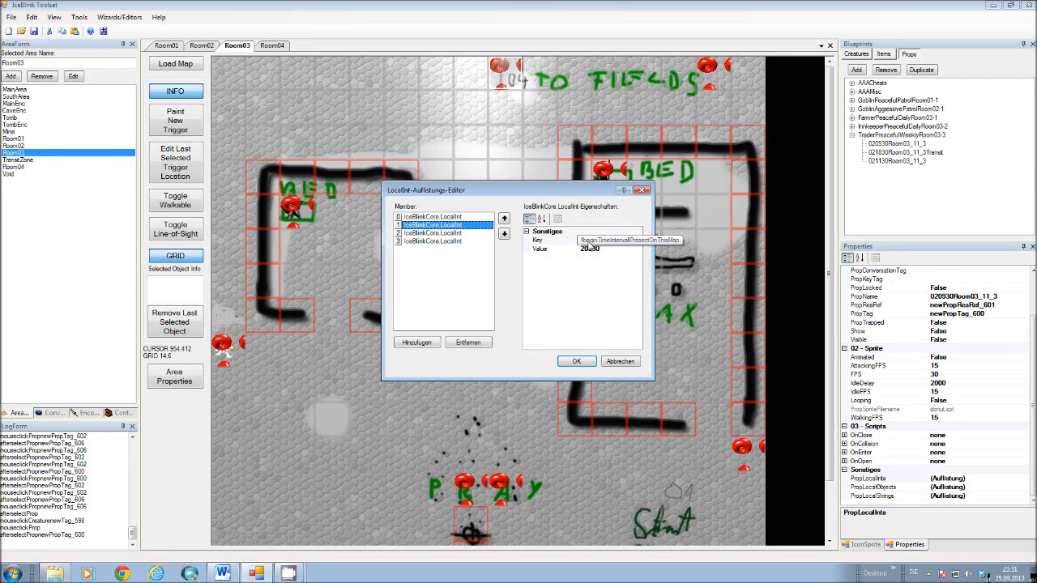
left_click(438, 233)
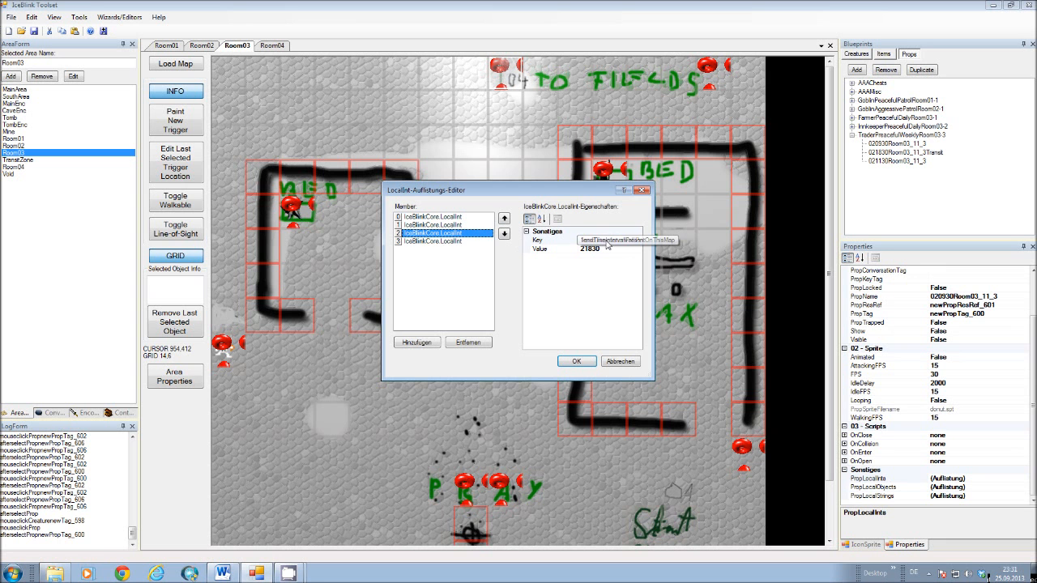
left_click(430, 225)
left_click(430, 233)
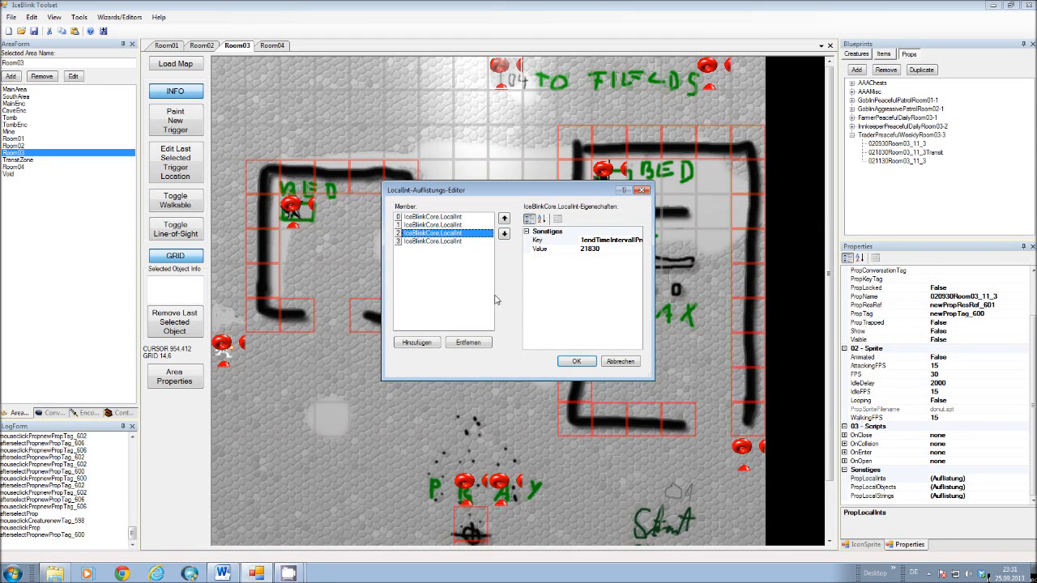
left_click(412, 226)
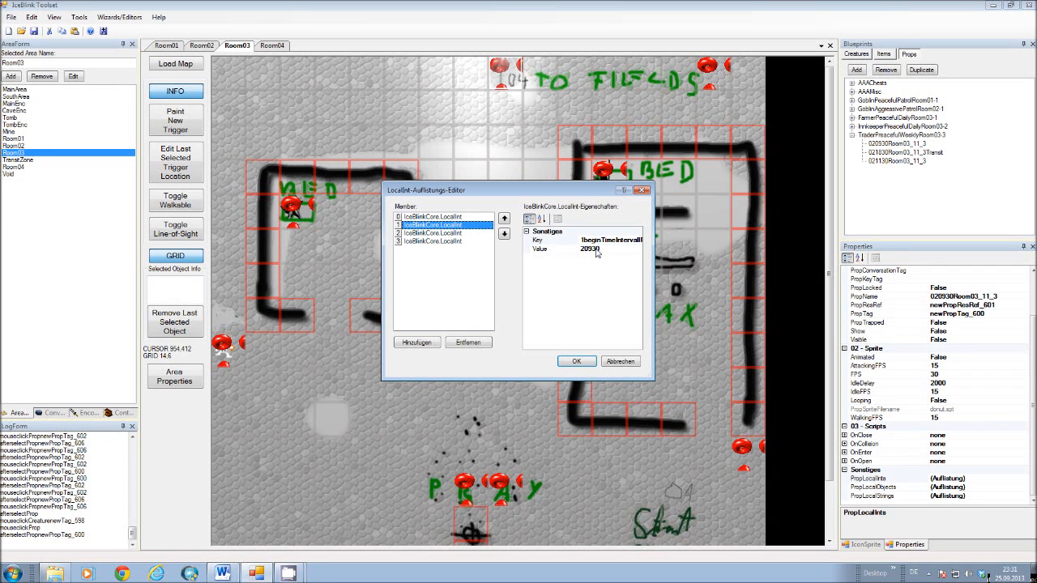
left_click(428, 234)
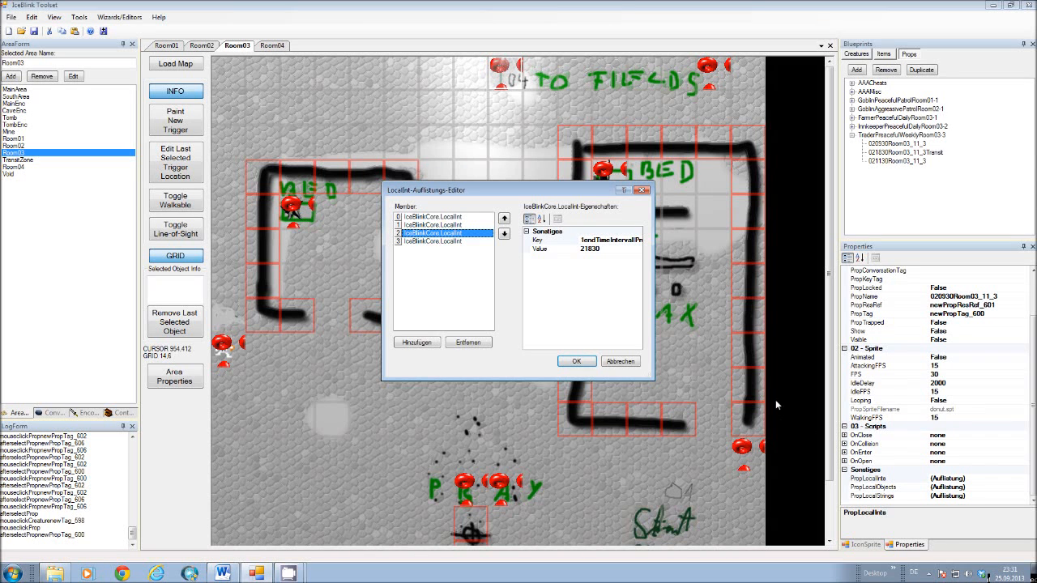
left_click(425, 227)
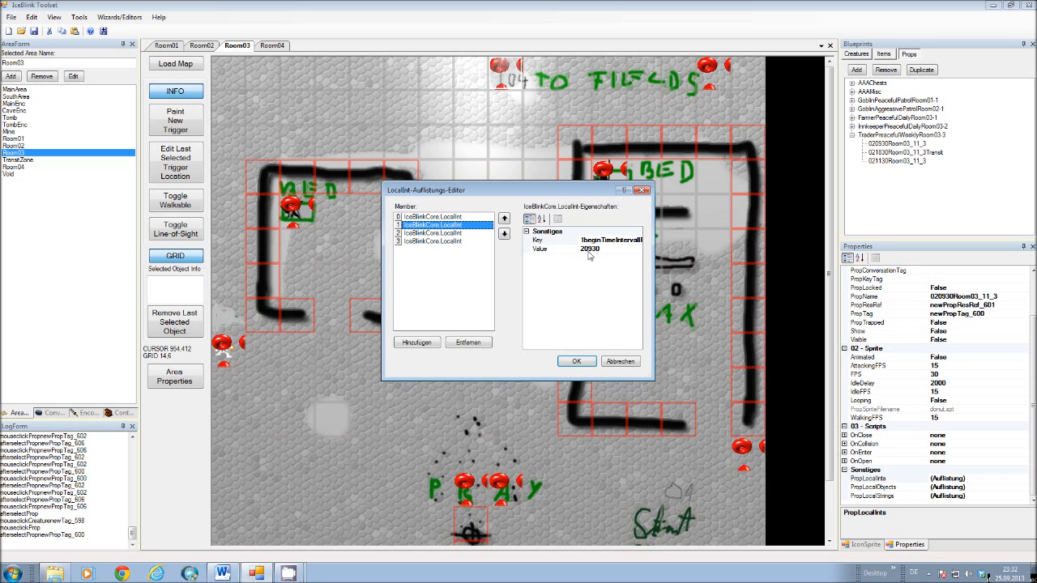
left_click(441, 234)
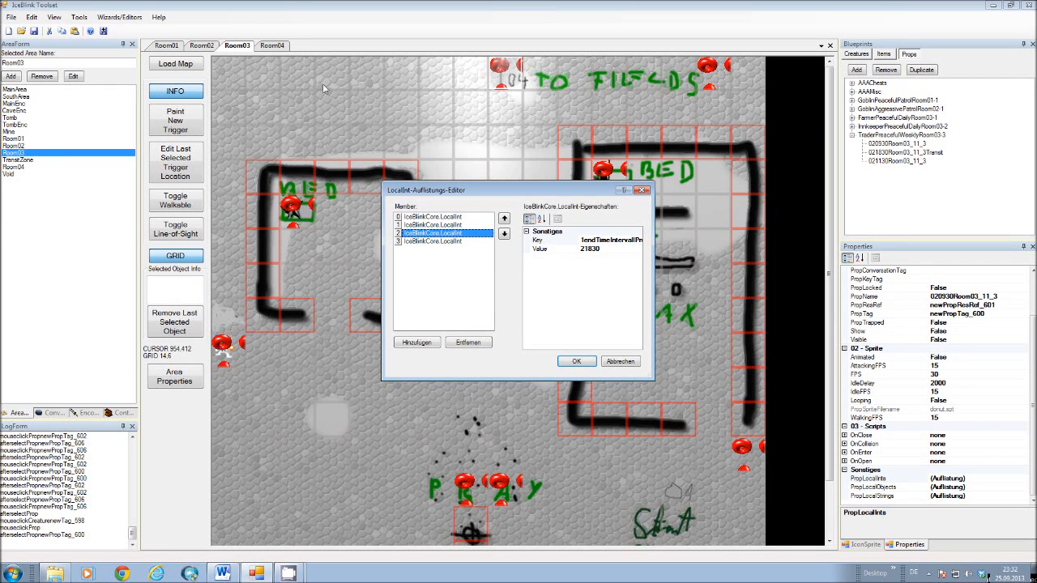
left_click(435, 226)
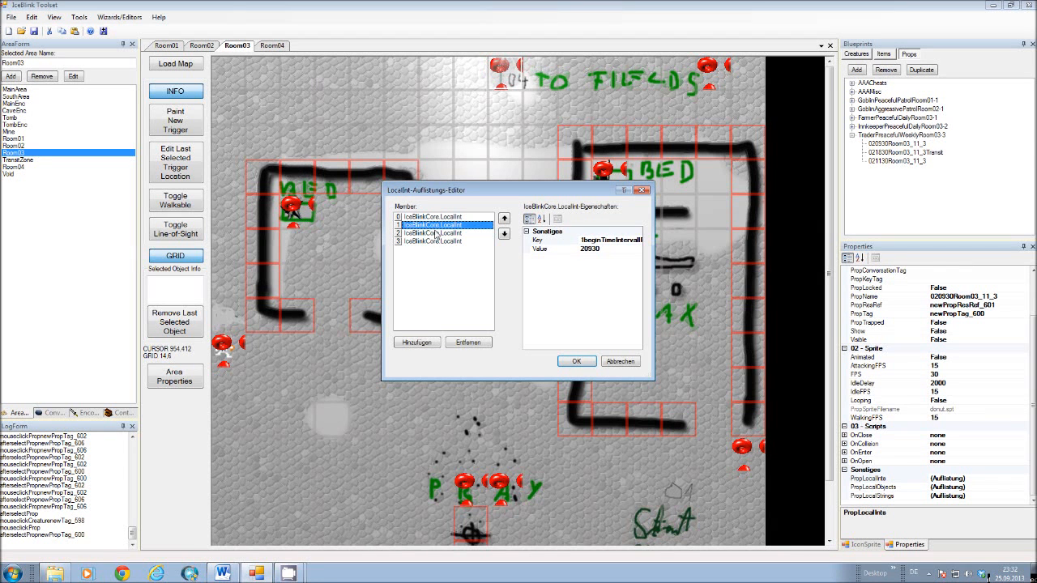
left_click(438, 241)
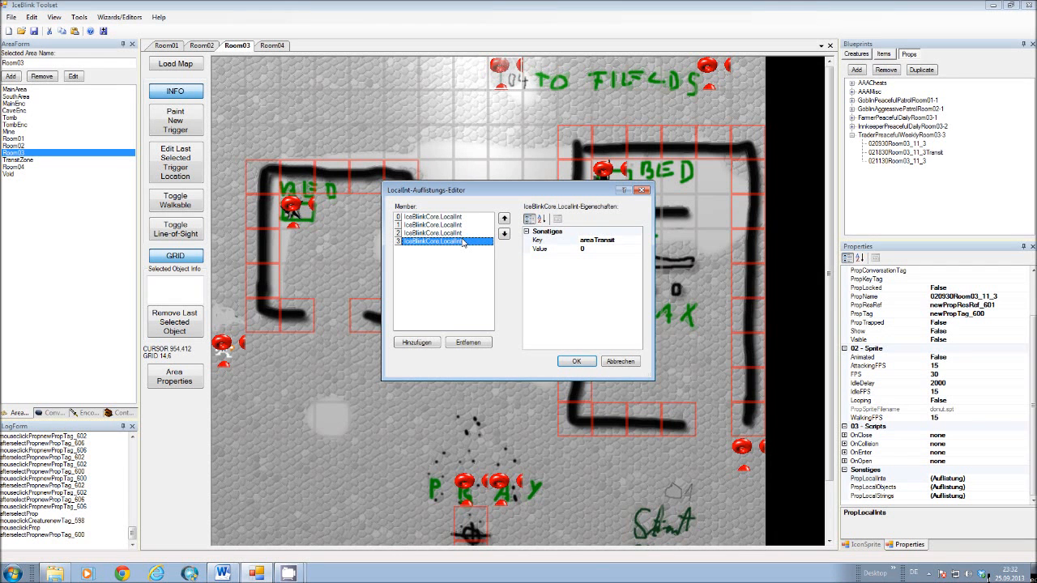
left_click(620, 362)
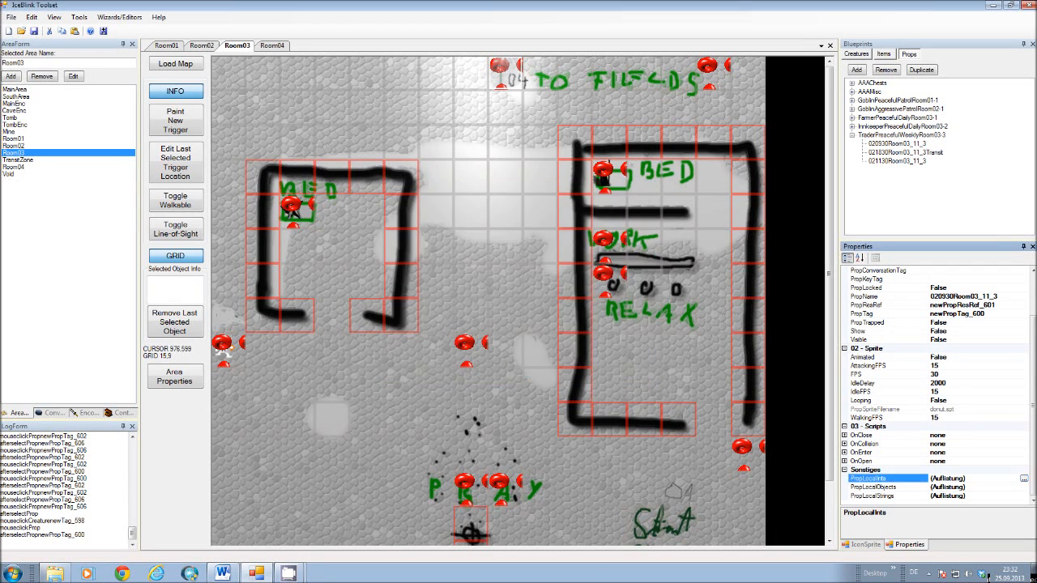
Review the arrived-at and moving-to waypoint text entries in the local strings of waypoint 020930Room03_11_3, and close the list unchanged.
left_click(878, 496)
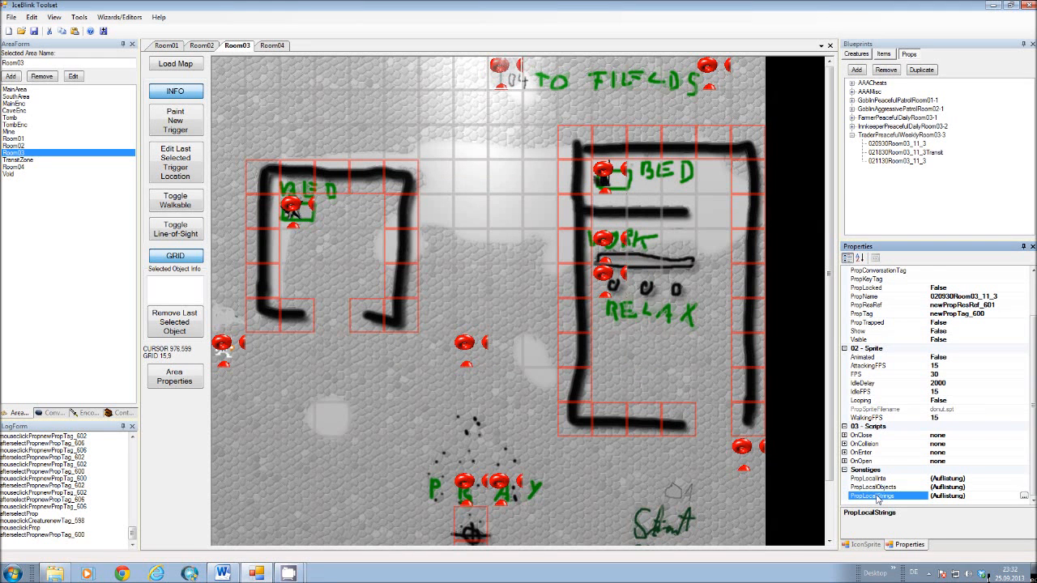
left_click(1025, 496)
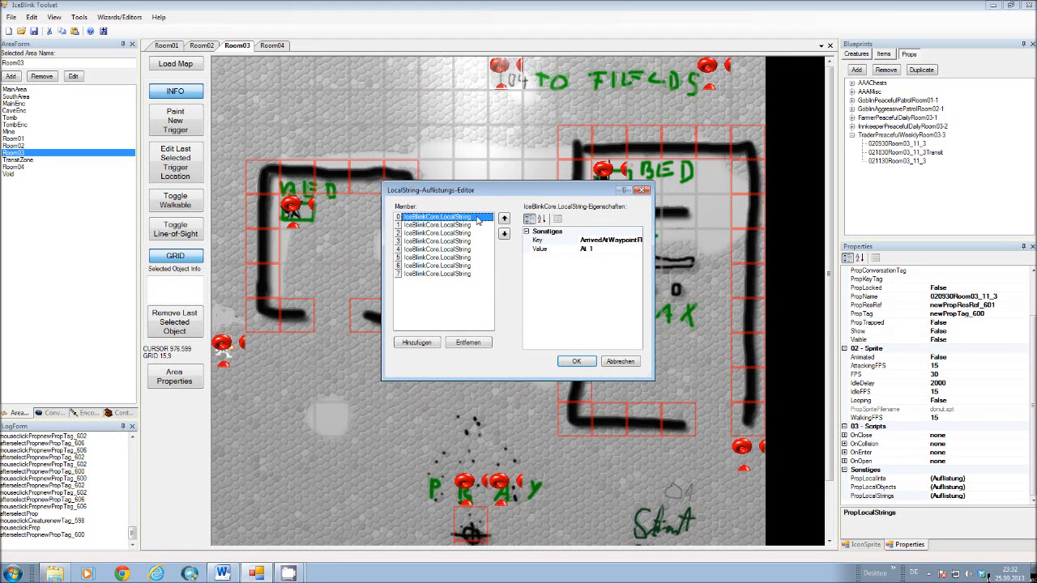
left_click(436, 225)
left_click(436, 234)
left_click(442, 243)
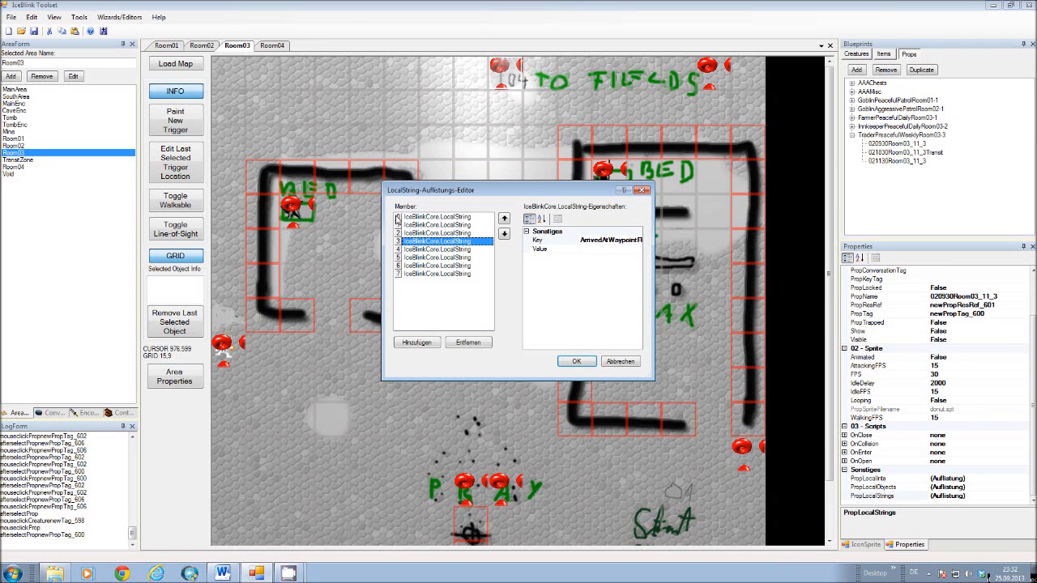
left_click(410, 251)
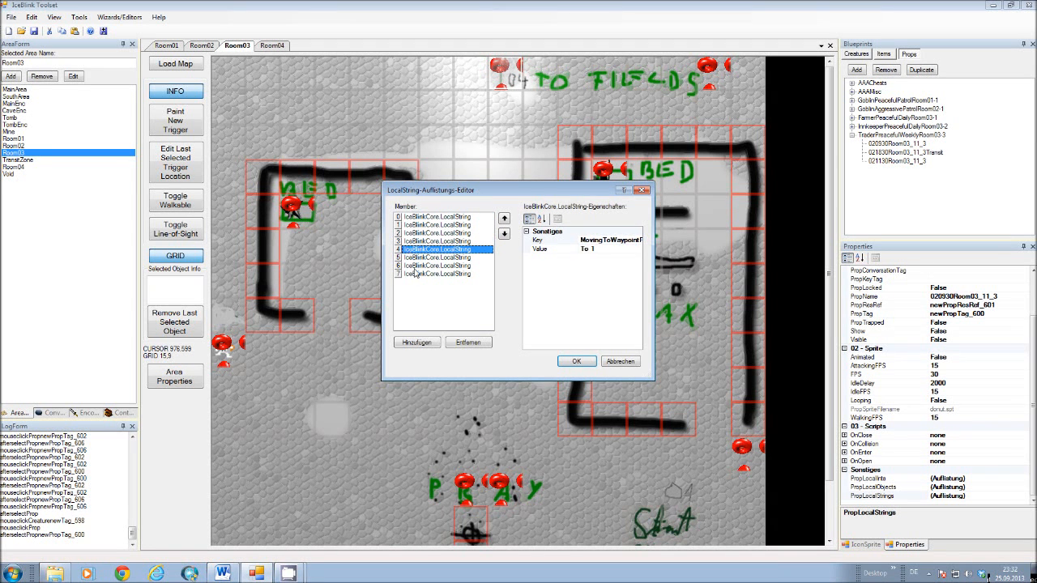
left_click(421, 225)
left_click(468, 234)
left_click(467, 218)
left_click(467, 233)
left_click(466, 218)
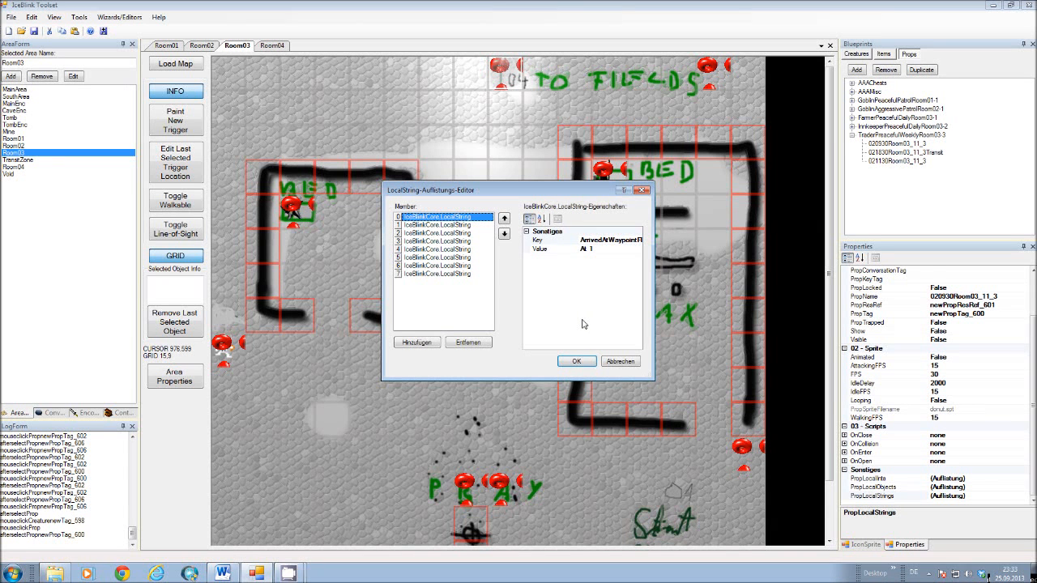
left_click(633, 361)
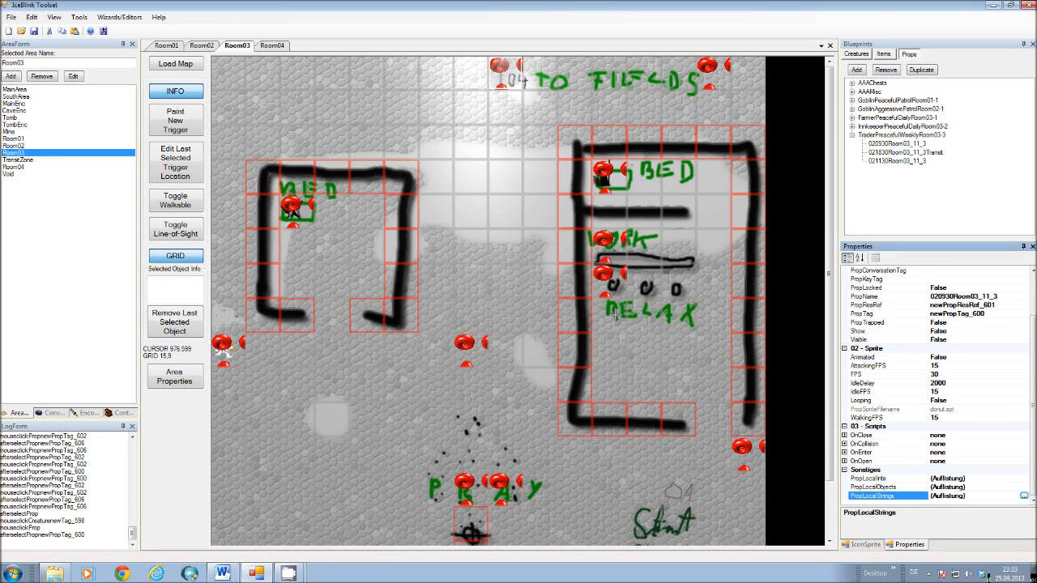
Collapse the trader's waypoint category and expand the innkeeper's daily waypoint category.
left_click(853, 135)
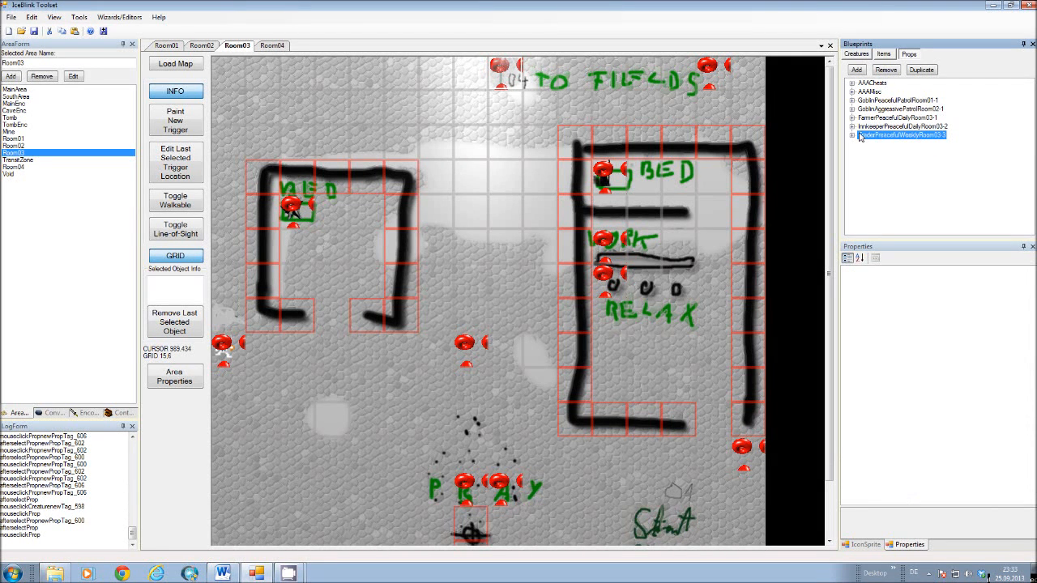
left_click(853, 127)
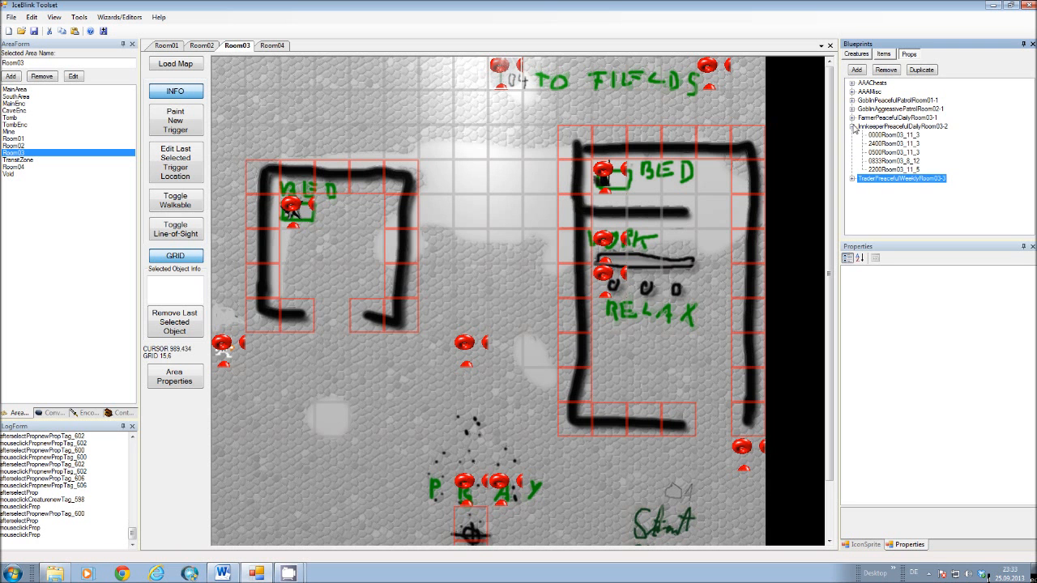
Inspect the properties of the FarmerPeacefulDailyRoom03-1 creature blueprint, including its names and the parameters of its OnHeartBeat script.
left_click(855, 56)
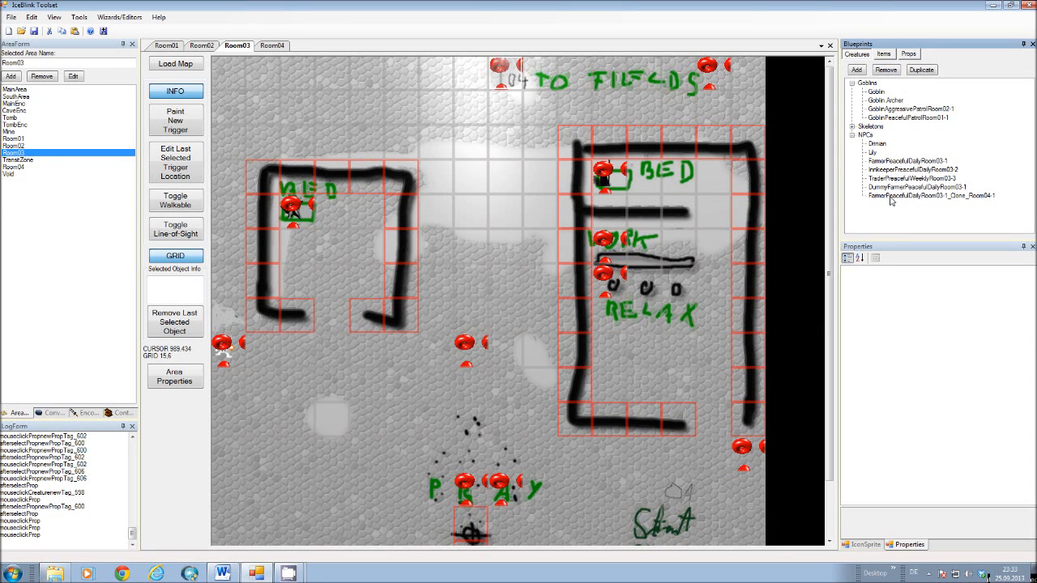
left_click(891, 162)
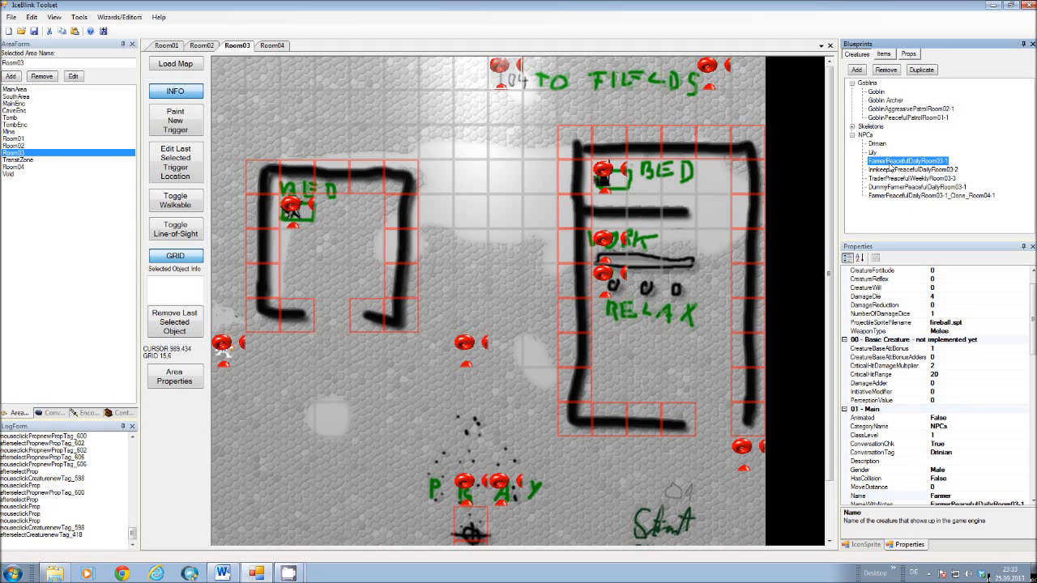
left_click(1033, 284)
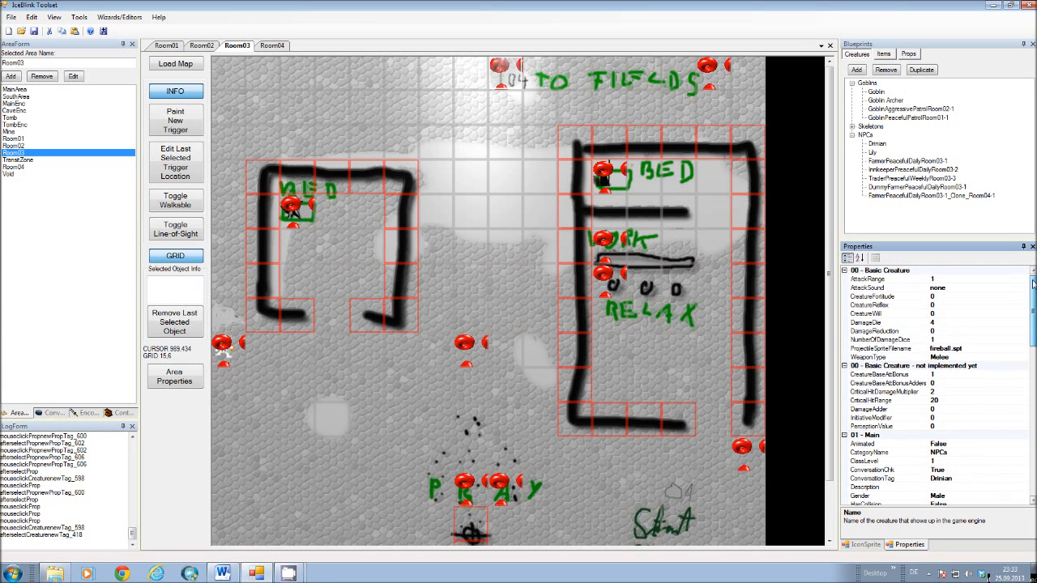
left_click_drag(1034, 284, 1033, 308)
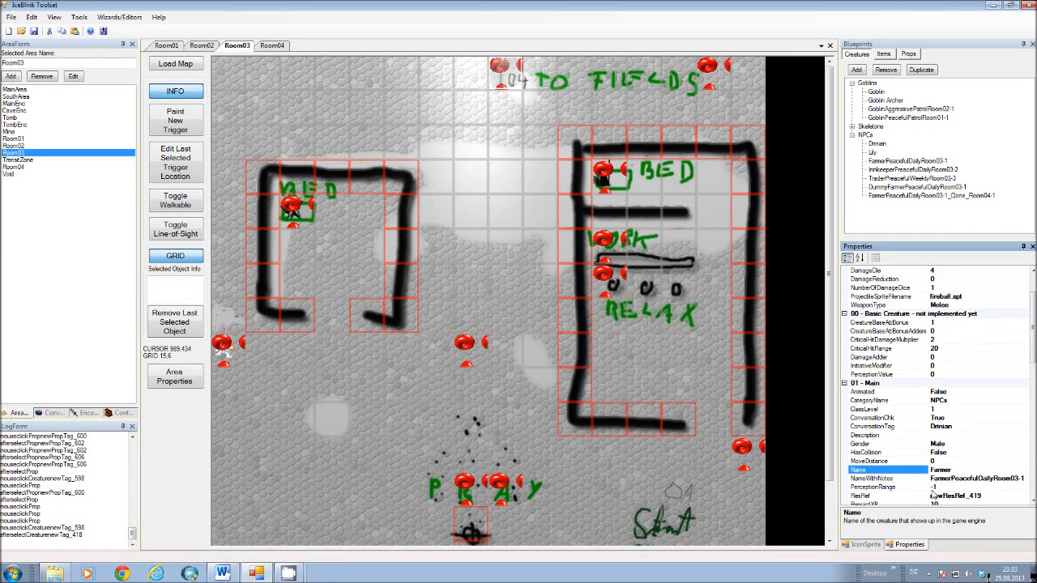
scroll(1011, 444, "down", 10)
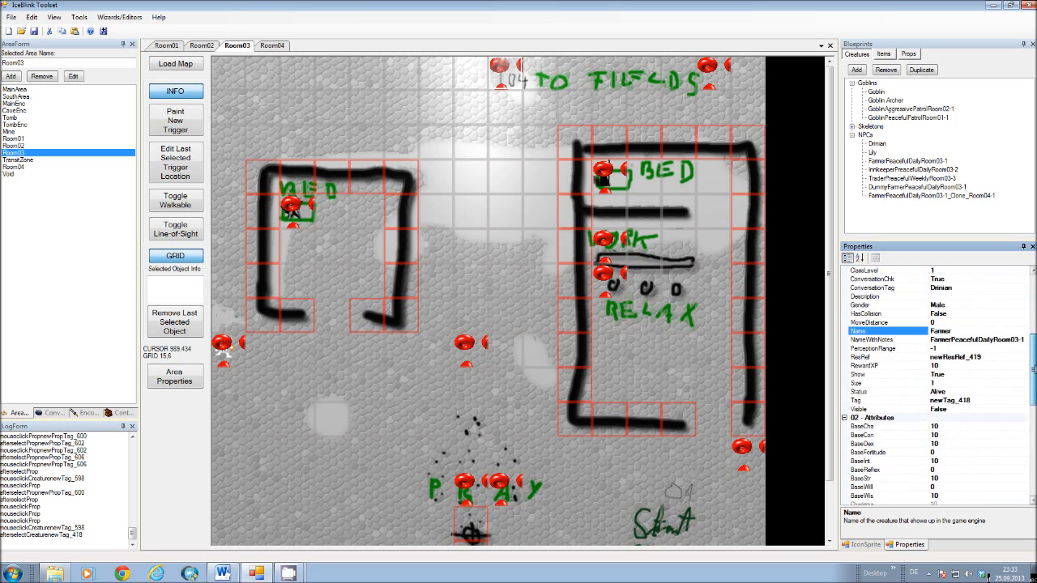
left_click(1025, 427)
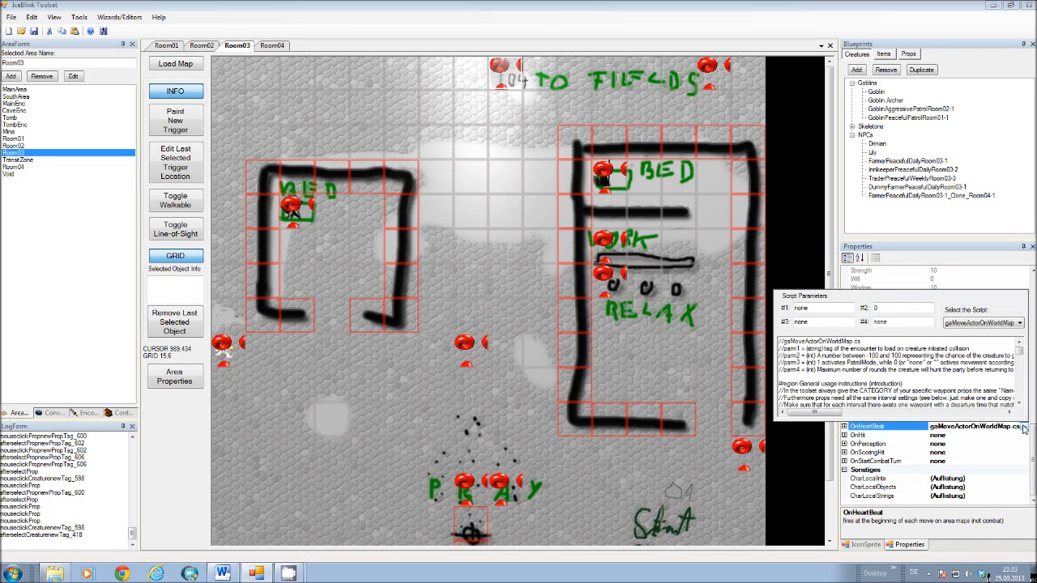
left_click(788, 217)
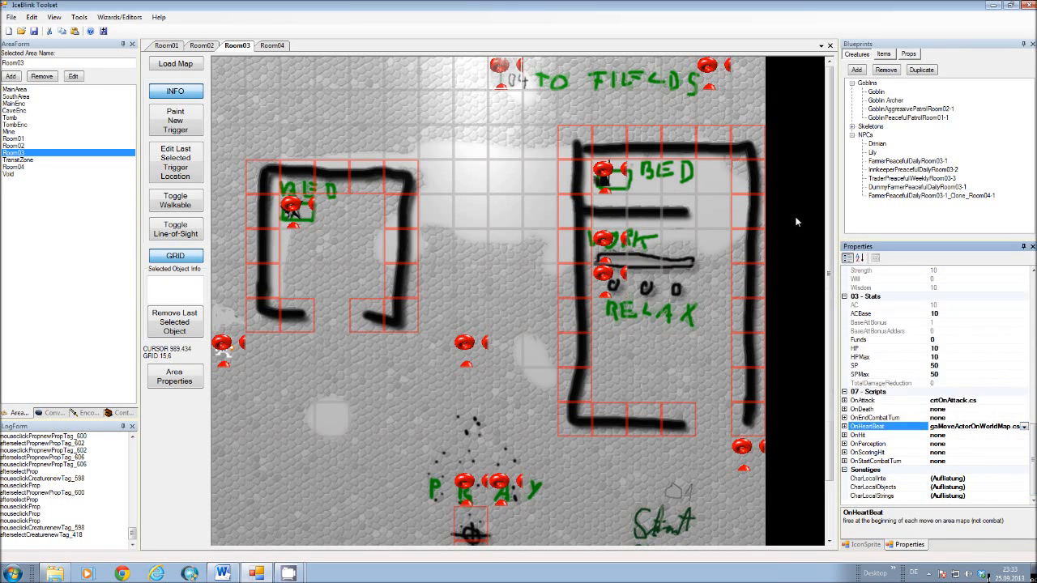
Expand the farmer's daily waypoint category in the prop blueprints and compare the Room04 map with the Room03 map.
left_click(908, 55)
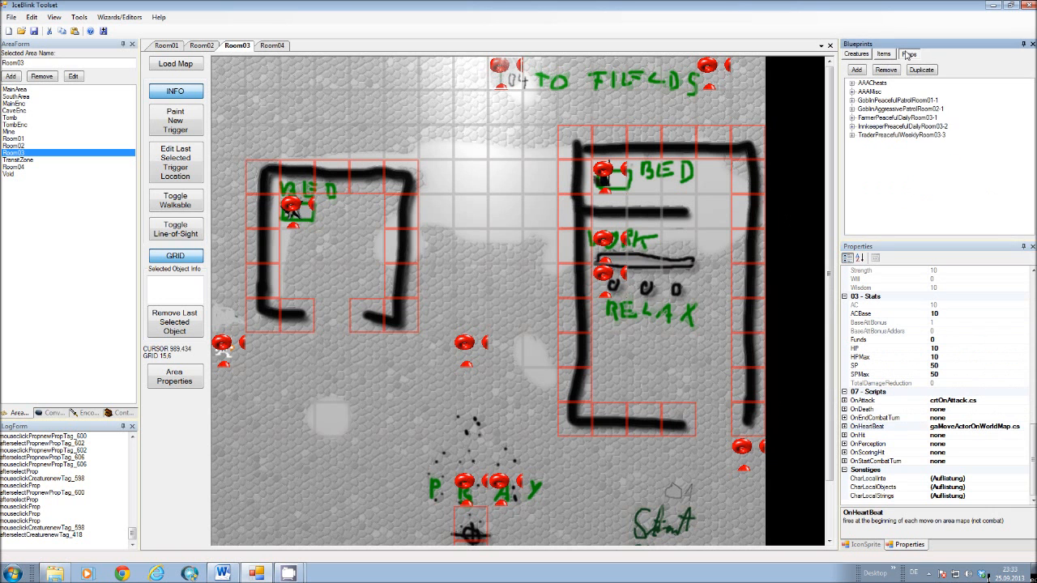
left_click(852, 118)
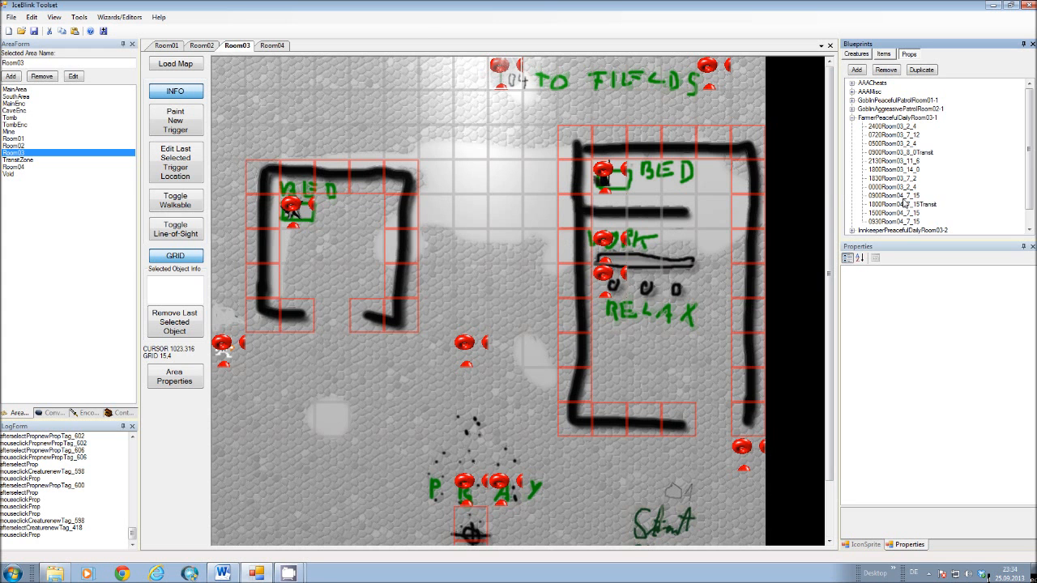
left_click(279, 48)
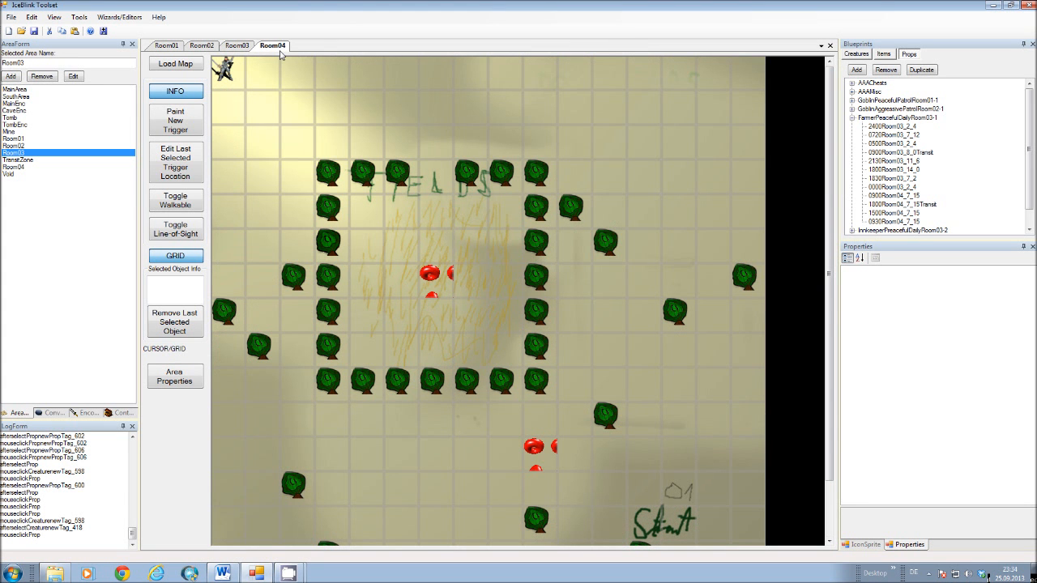
scroll(608, 402, "down", 2)
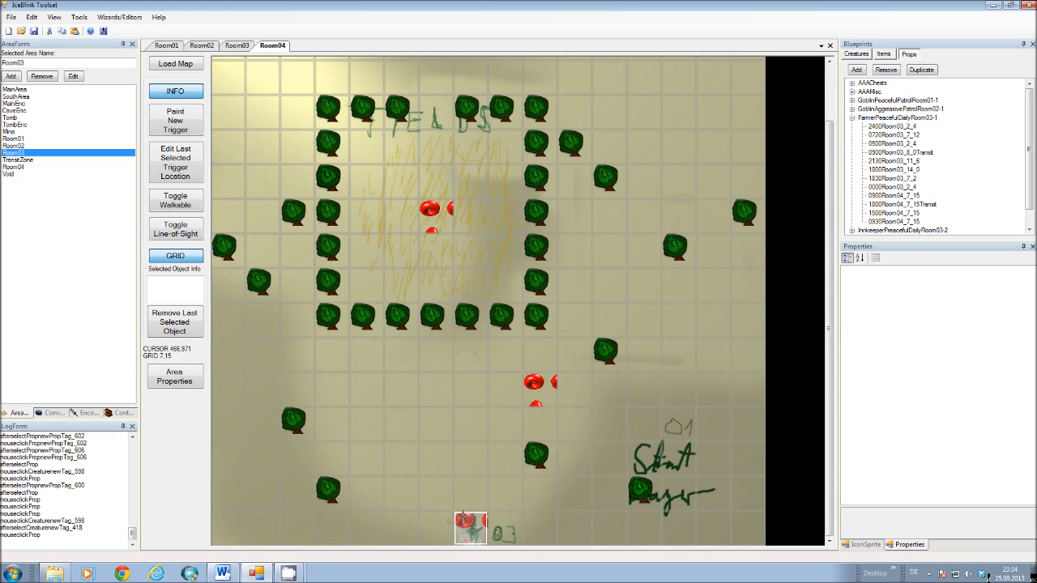
scroll(834, 234, "up", 1)
scroll(834, 233, "up", 2)
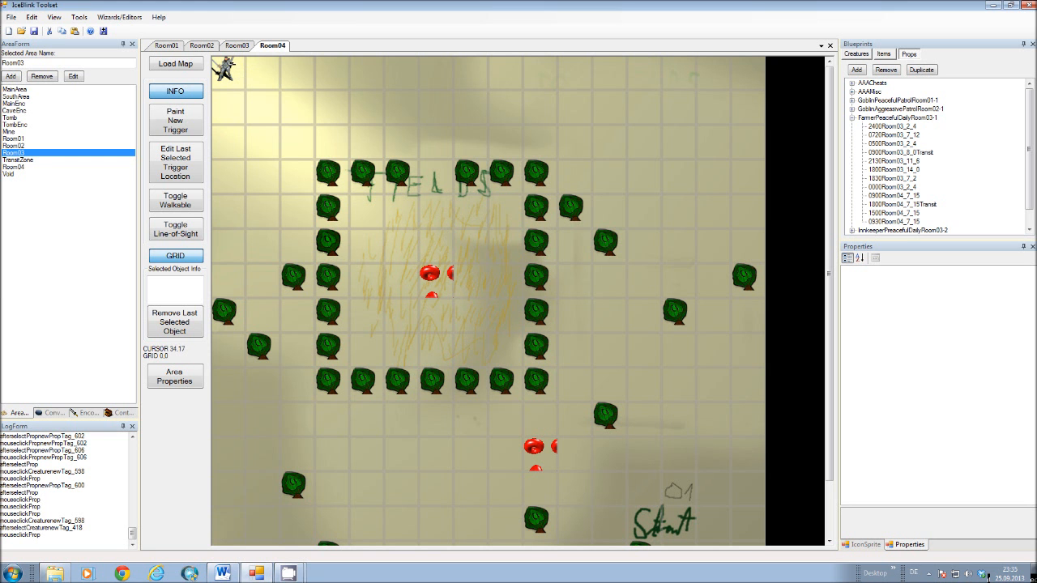
left_click(235, 46)
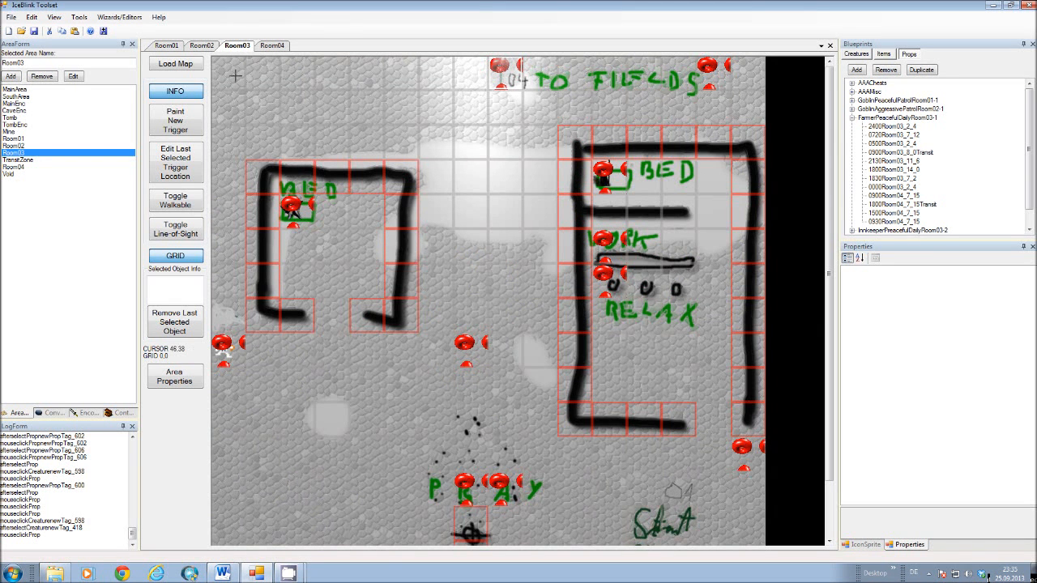
left_click(274, 46)
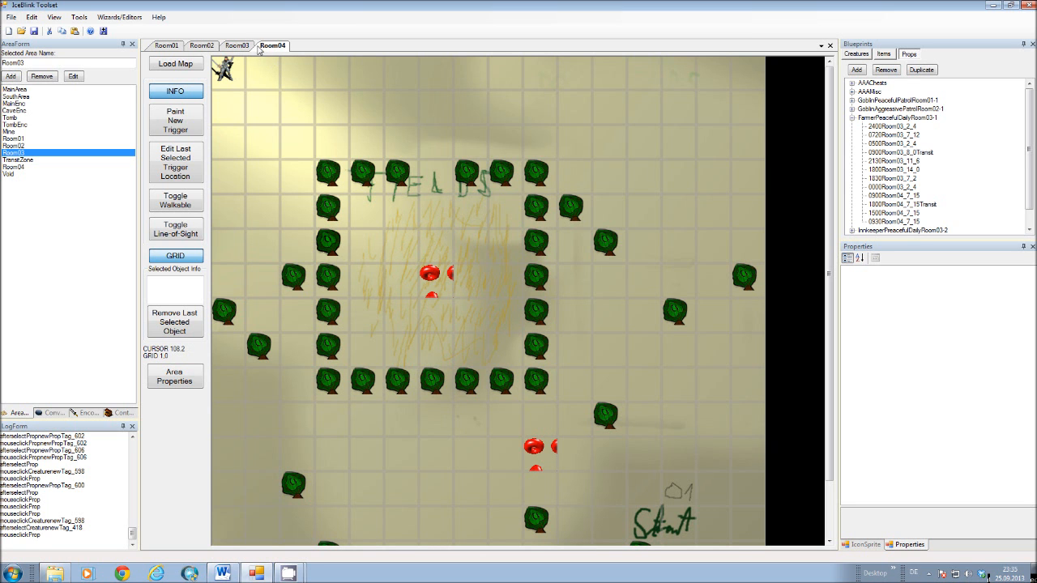
Display the FarmerPeacefulDailyRoom03-1 creature's properties and look again at the Room03 and Room04 maps.
left_click(859, 53)
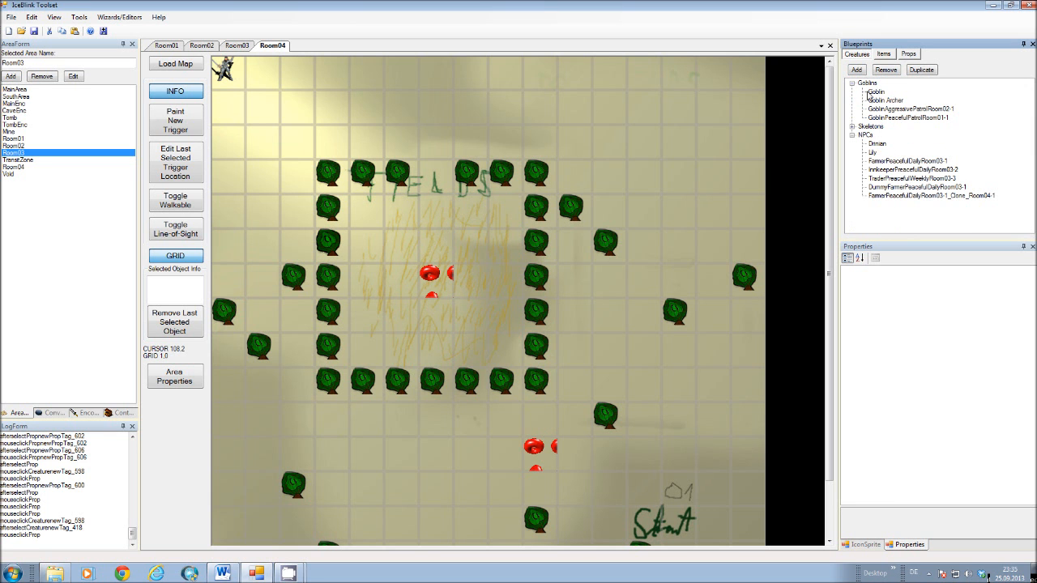
left_click(909, 162)
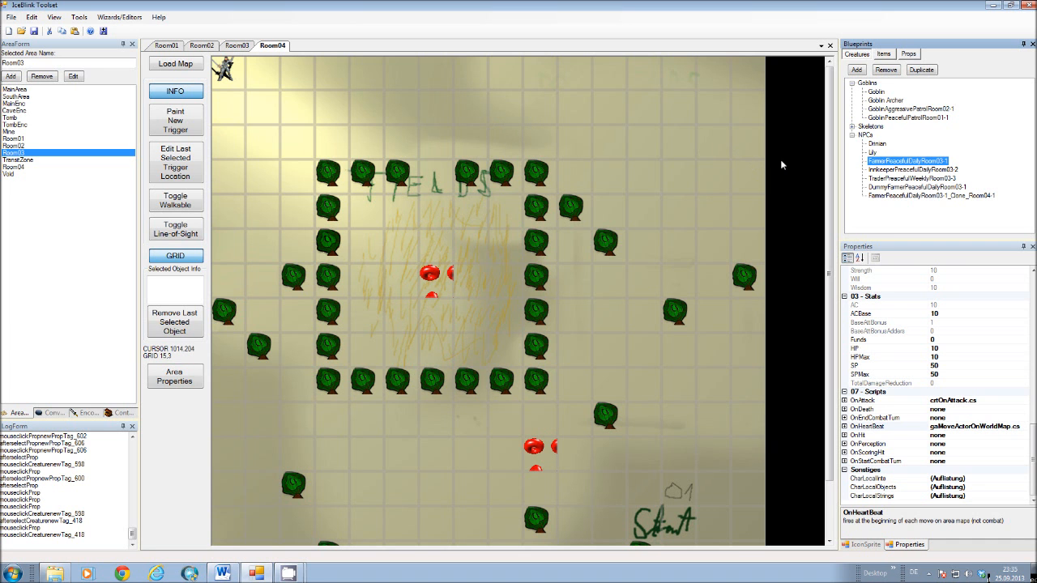
left_click(246, 47)
left_click(271, 47)
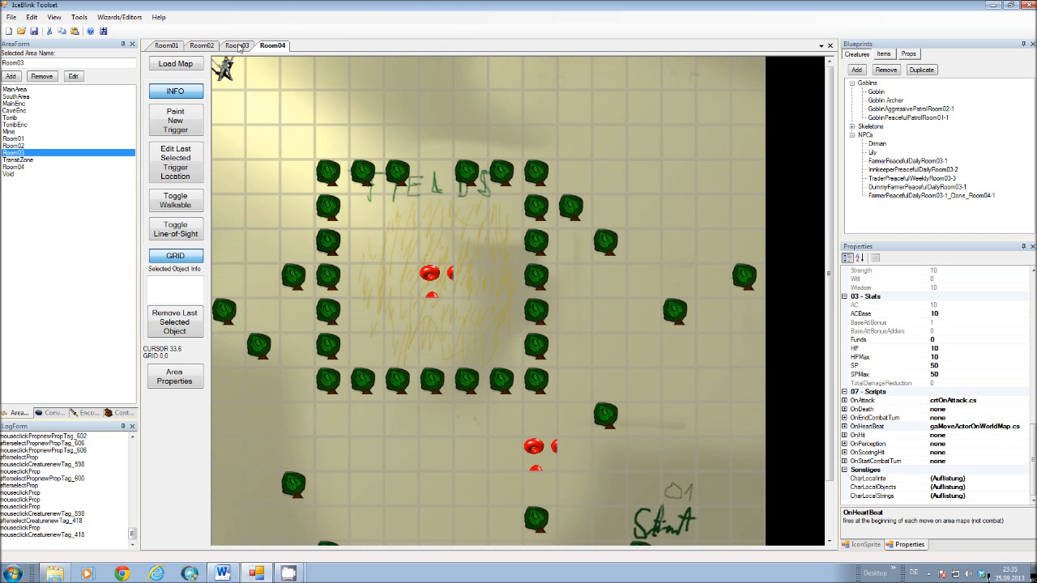
Look at the Room03 and Room04 maps, then compare the farmer's 2400Room03_2_4 and 0000Room03_2_4 waypoint prop blueprints.
left_click(237, 46)
left_click(273, 46)
left_click(910, 54)
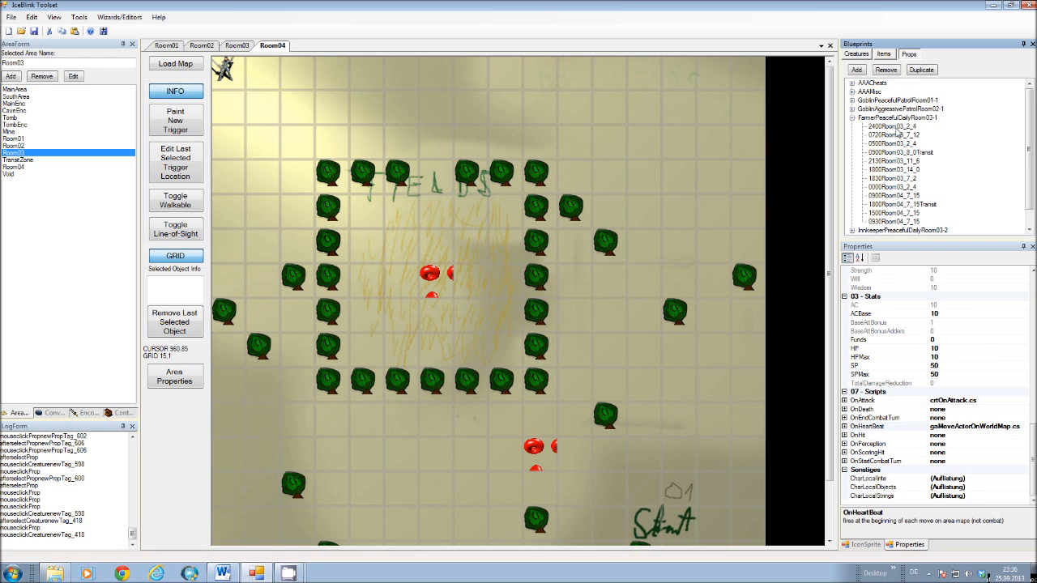
left_click(898, 128)
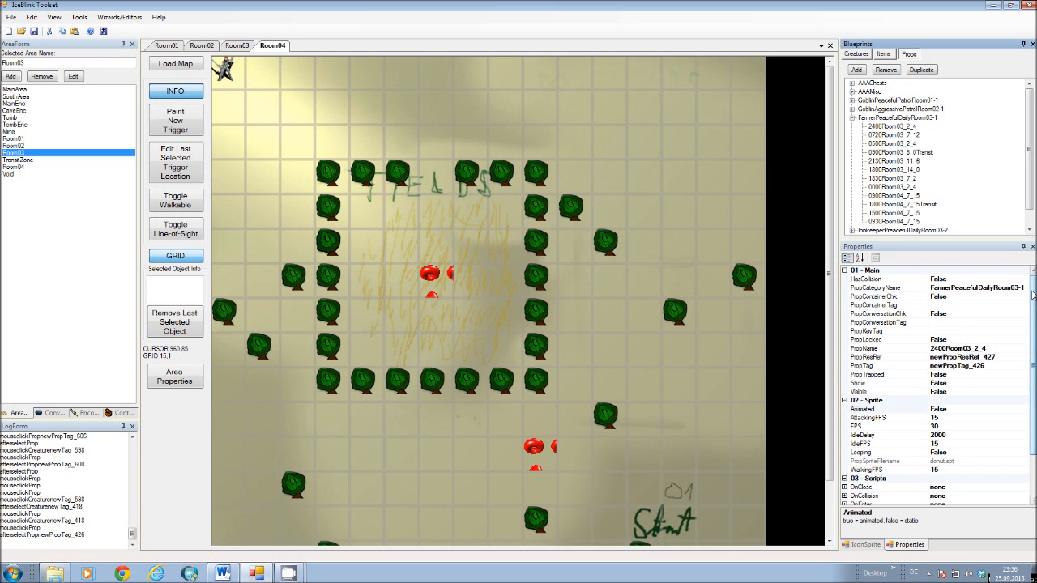
left_click(902, 129)
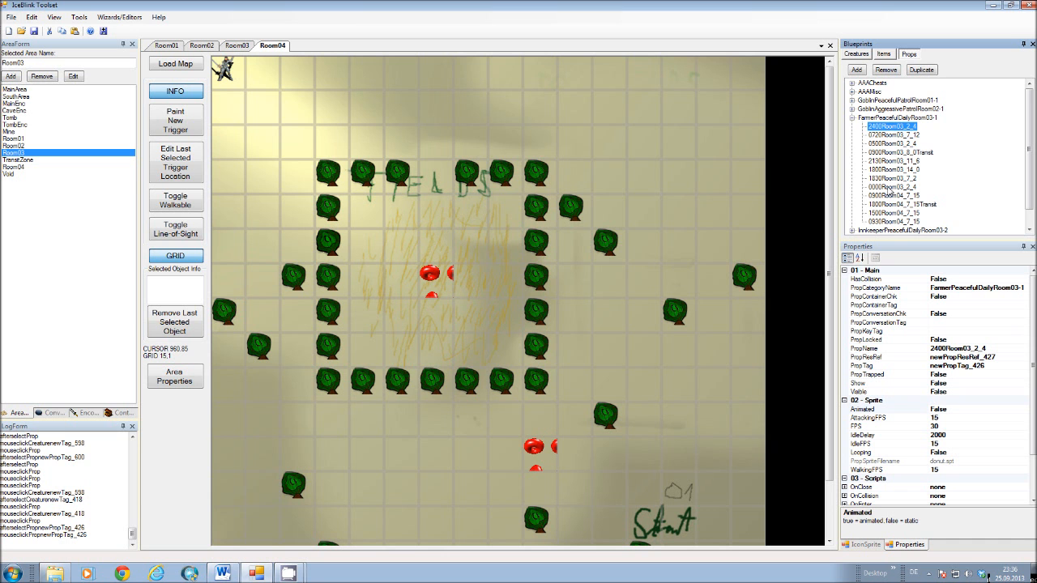
left_click(889, 189)
left_click(889, 127)
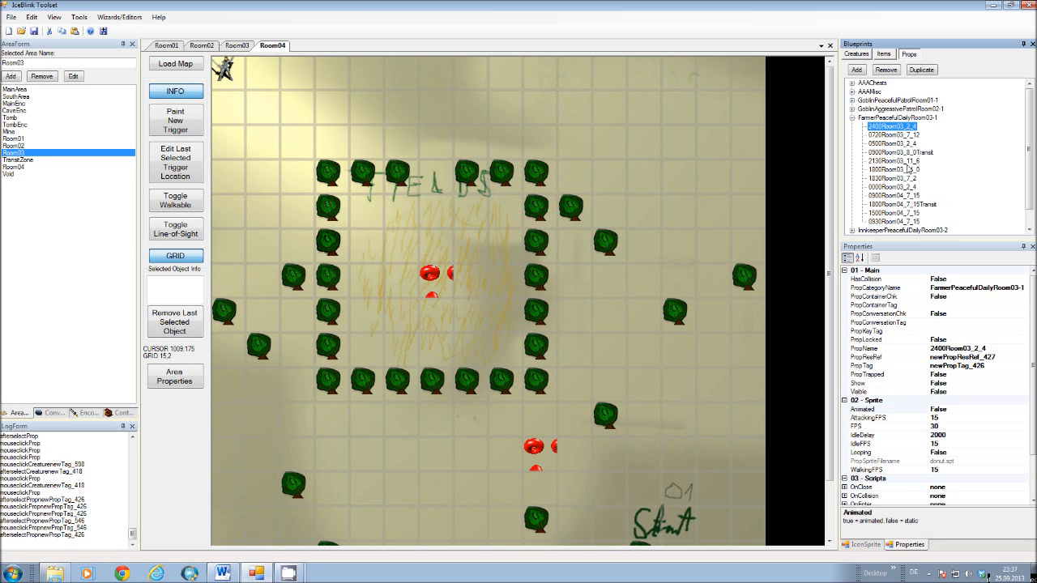
Display the Room03 map and inspect the local integers of the 2400Room03_2_4 waypoint, then close their editor.
left_click(465, 99)
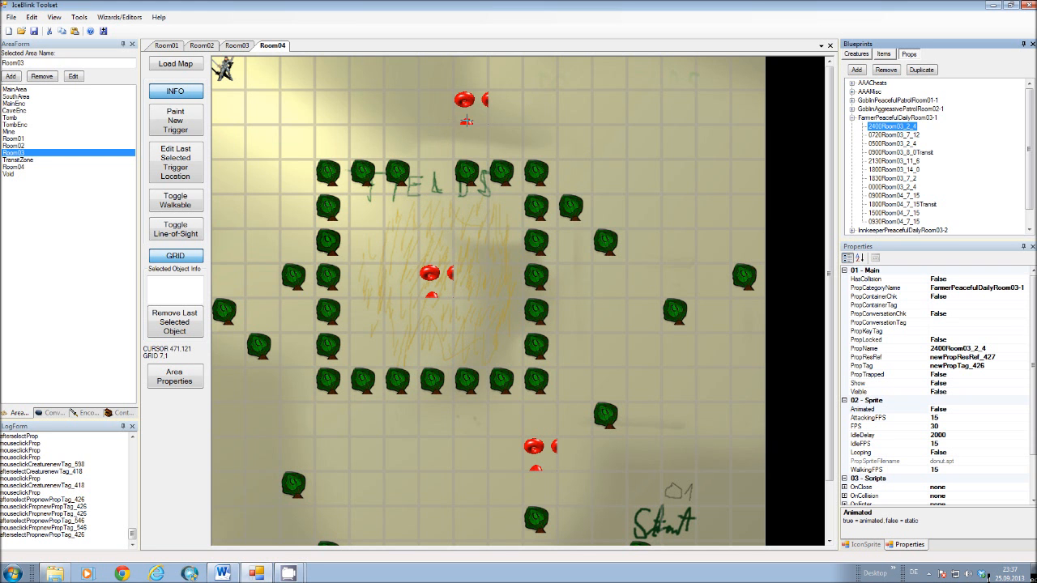
left_click(236, 45)
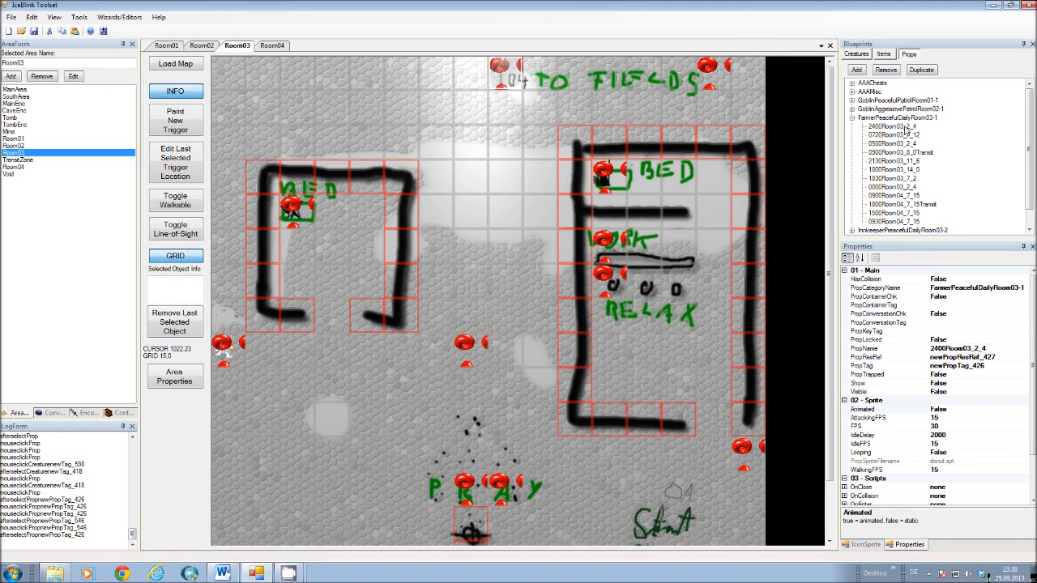
left_click(906, 128)
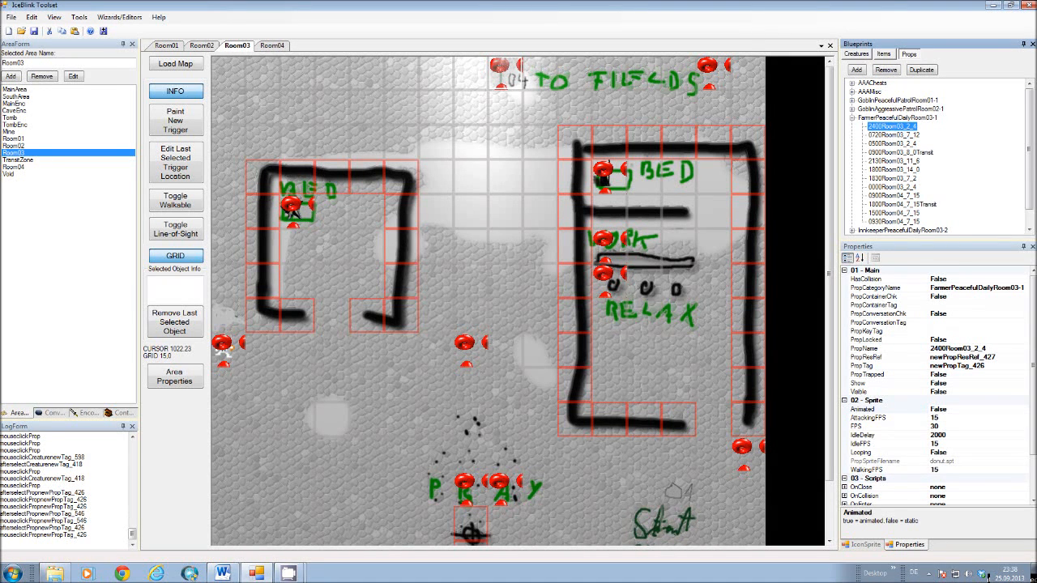
left_click_drag(1033, 359, 1033, 417)
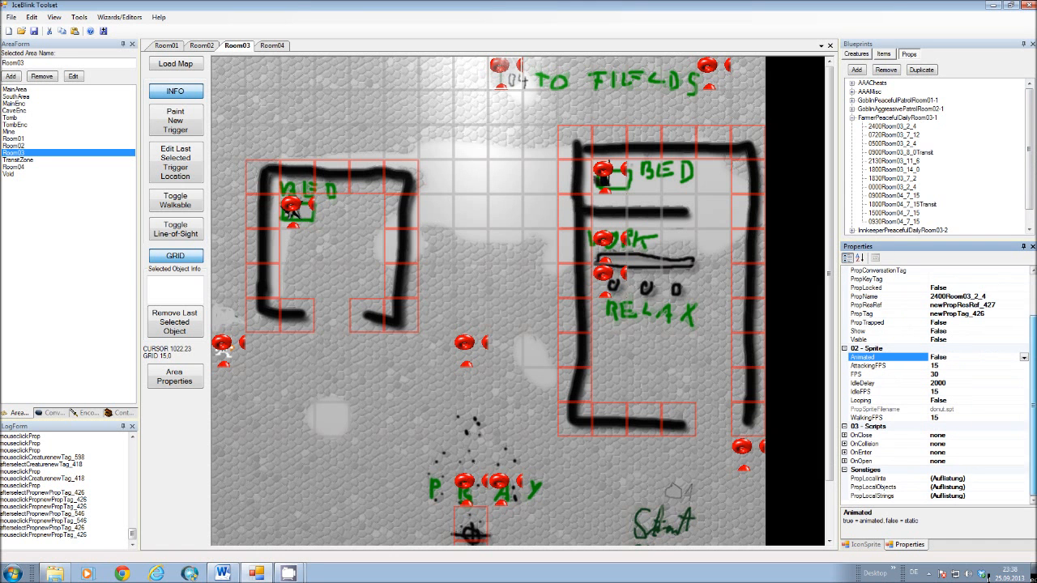
left_click(878, 479)
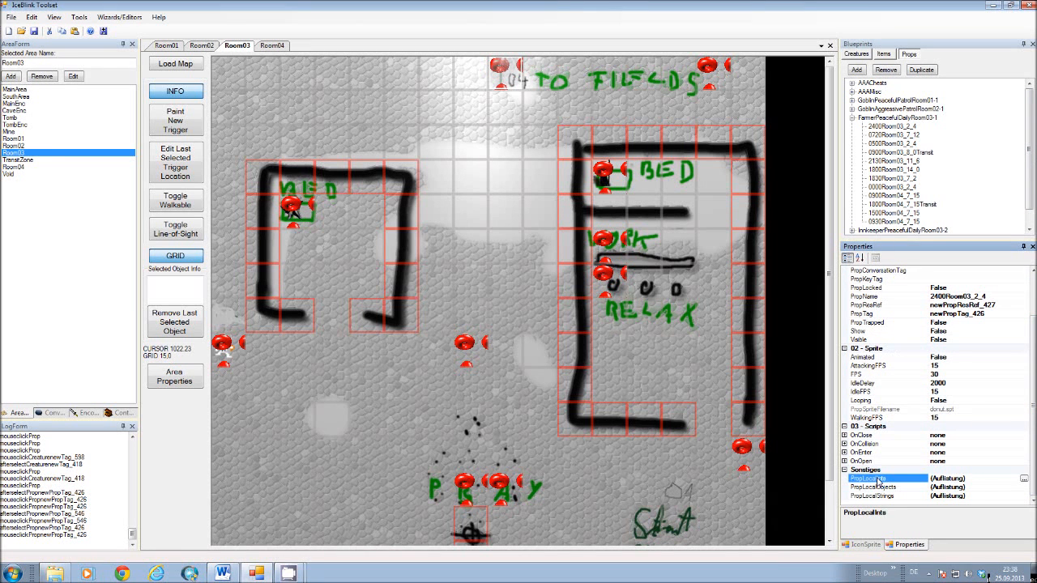
left_click(1024, 480)
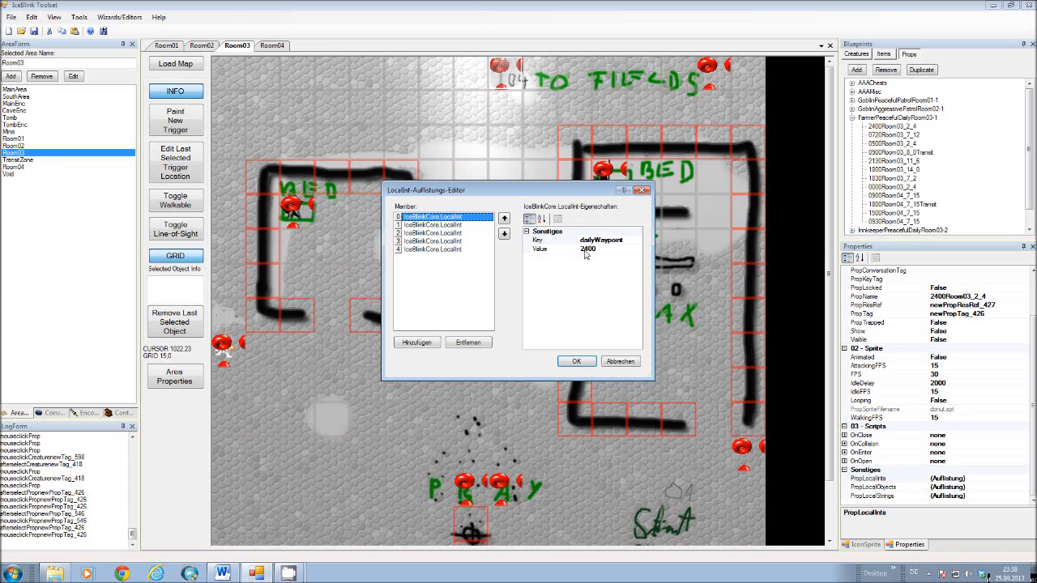
left_click(645, 192)
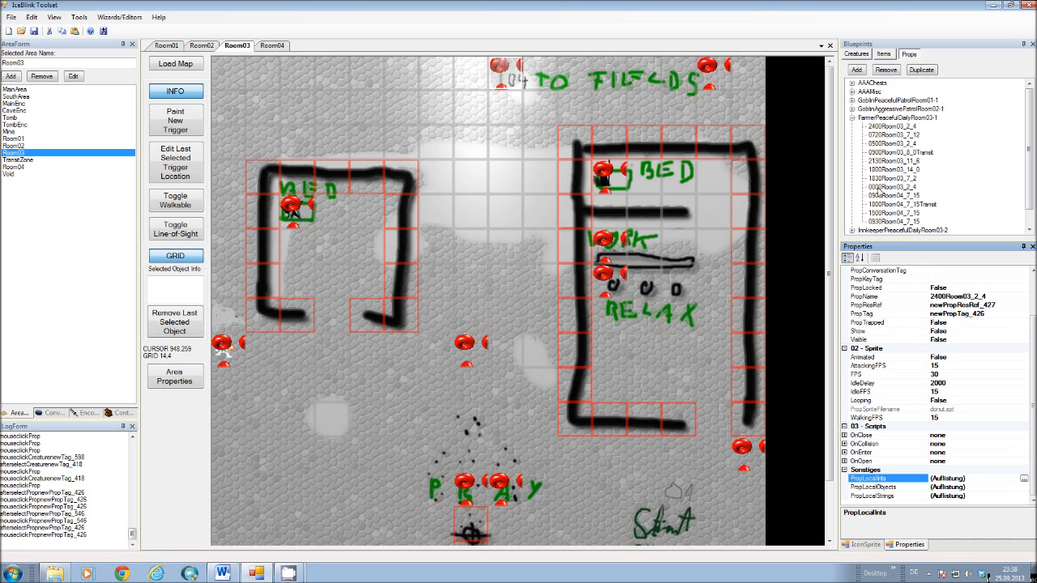
View the 0000Room03_2_4 and 0500Room03_2_4 waypoint blueprints and show the info of the prop placed at the farmer's bed in Room03.
left_click(885, 190)
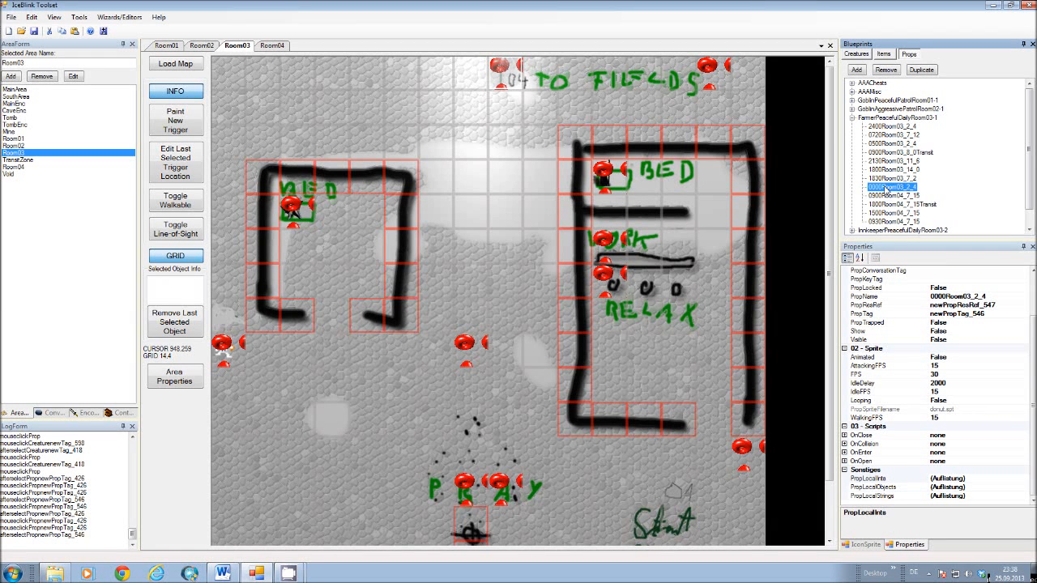
left_click(883, 144)
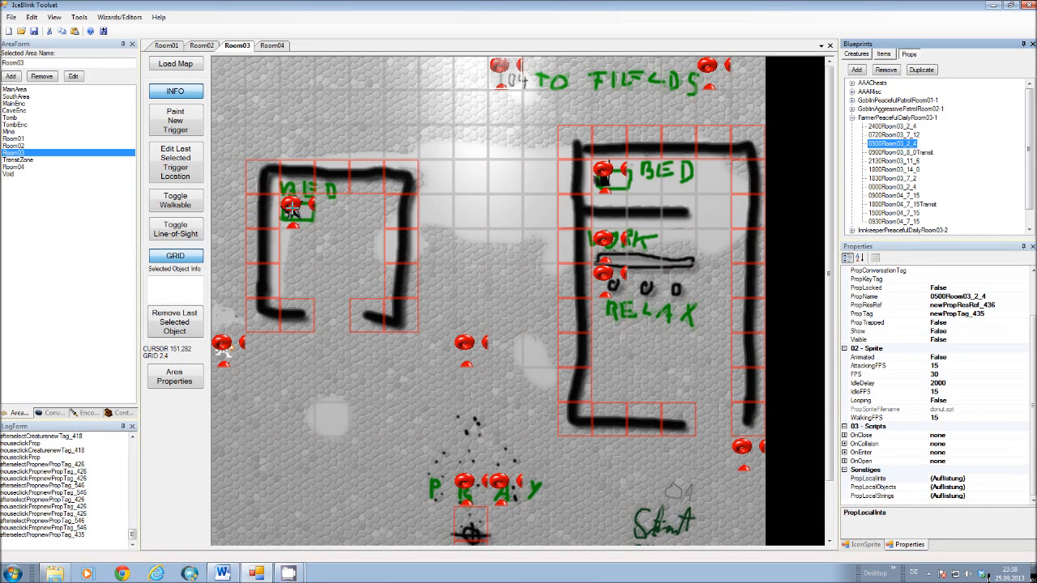
left_click(180, 120)
left_click(187, 90)
left_click(292, 204)
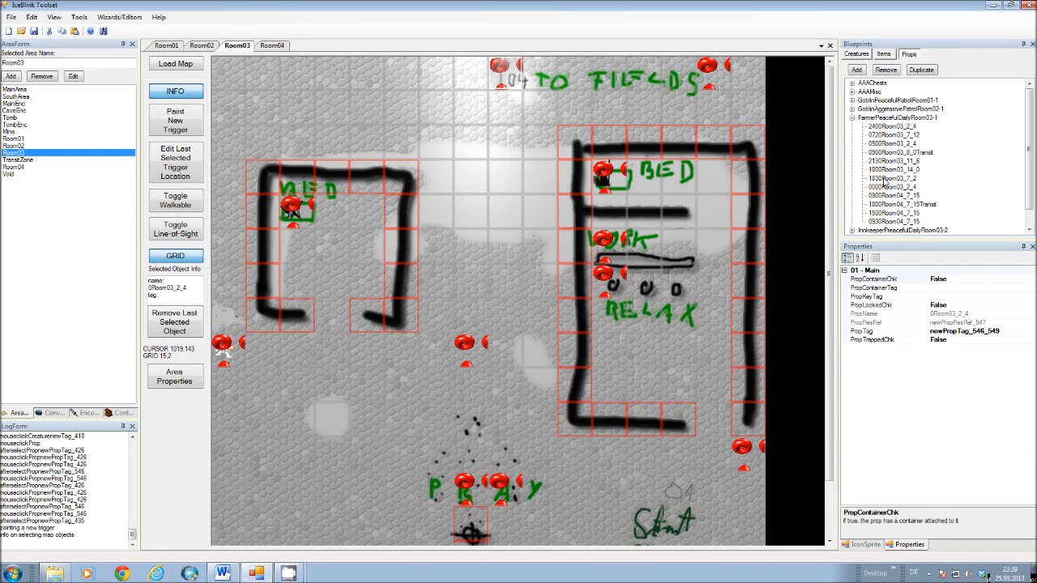
Inspect the dailyWaypoint local integer of the 0000Room03_2_4 blueprint and close the editor without changes.
left_click(882, 127)
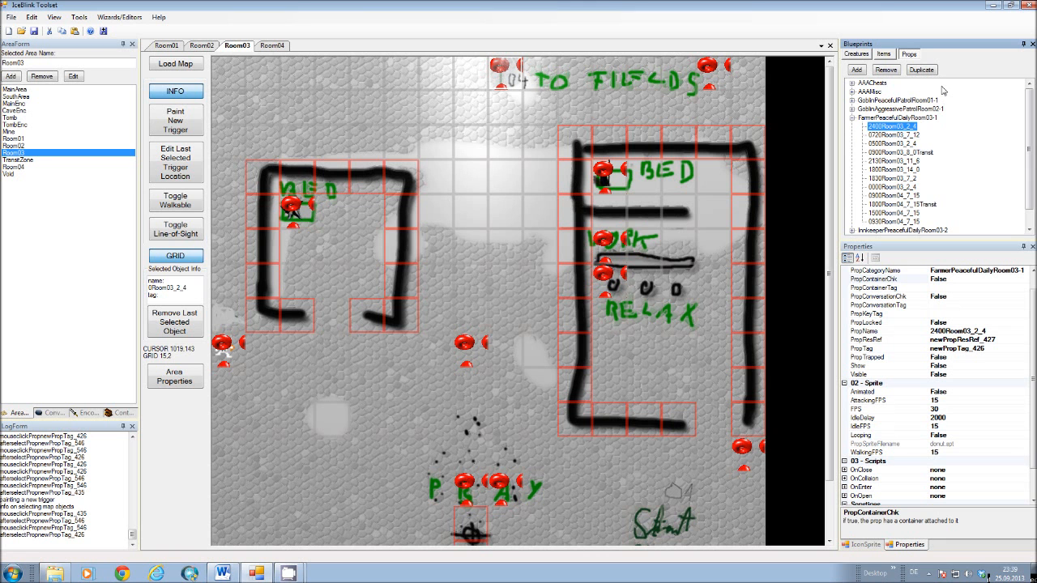
left_click(903, 187)
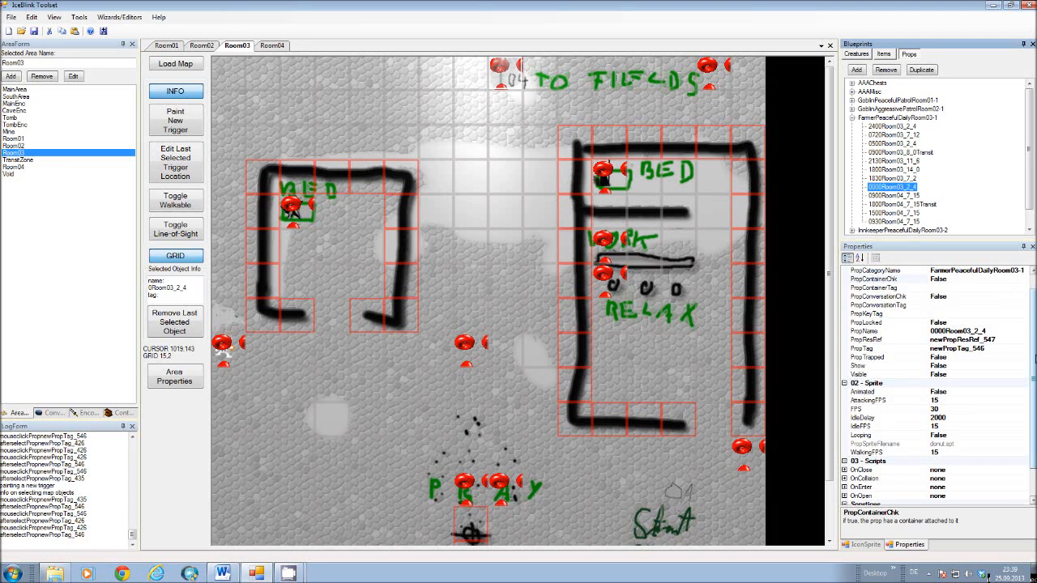
scroll(963, 454, "down", 2)
left_click(961, 479)
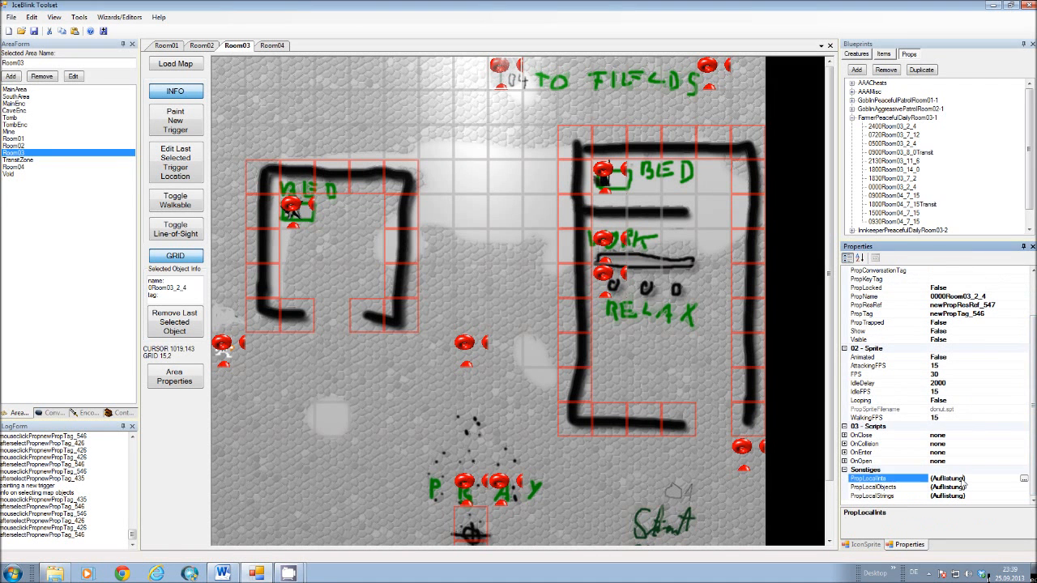
left_click(1026, 479)
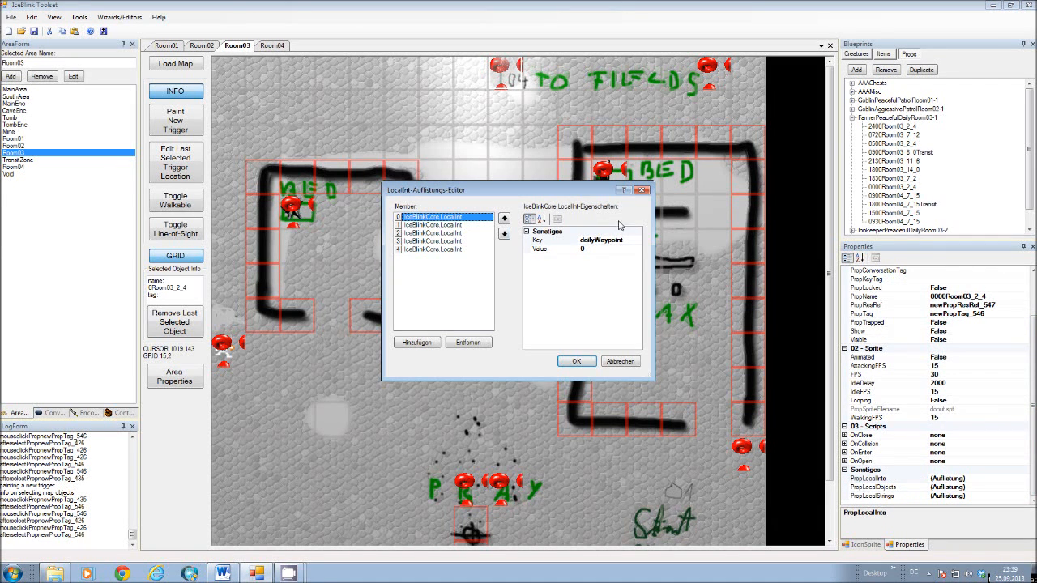
left_click(620, 362)
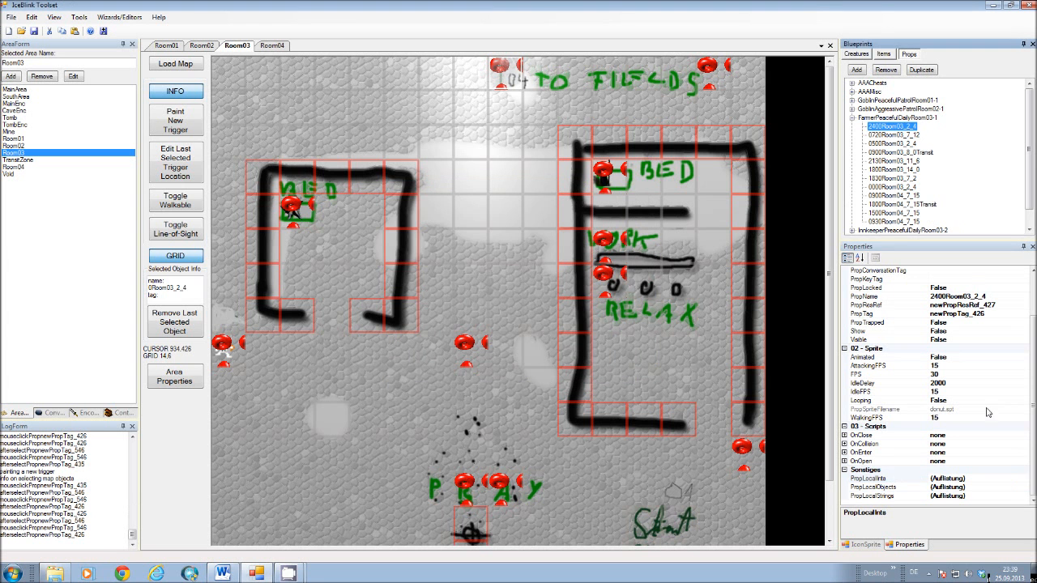
Open the local integers of the 2400Room03_2_4 waypoint and go through its two pairs of time interval entries.
left_click(1025, 481)
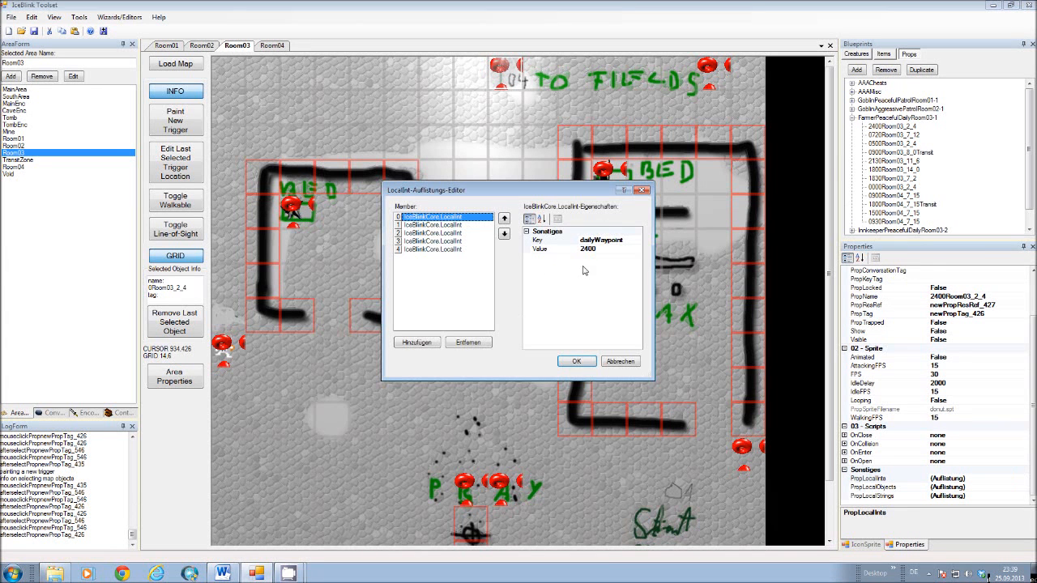
left_click(455, 225)
left_click(456, 233)
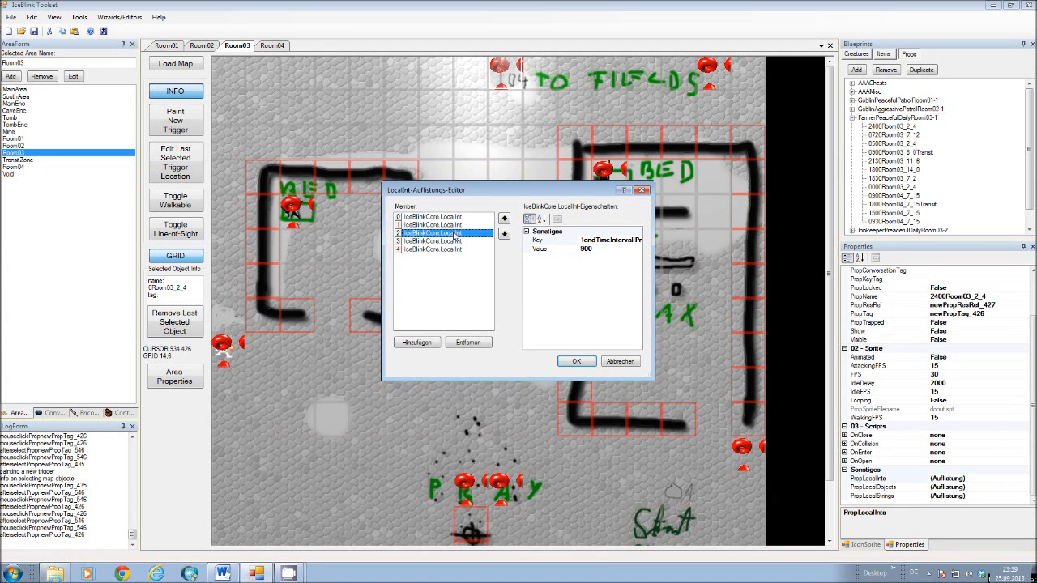
left_click(456, 225)
left_click(457, 234)
left_click(416, 242)
left_click(421, 249)
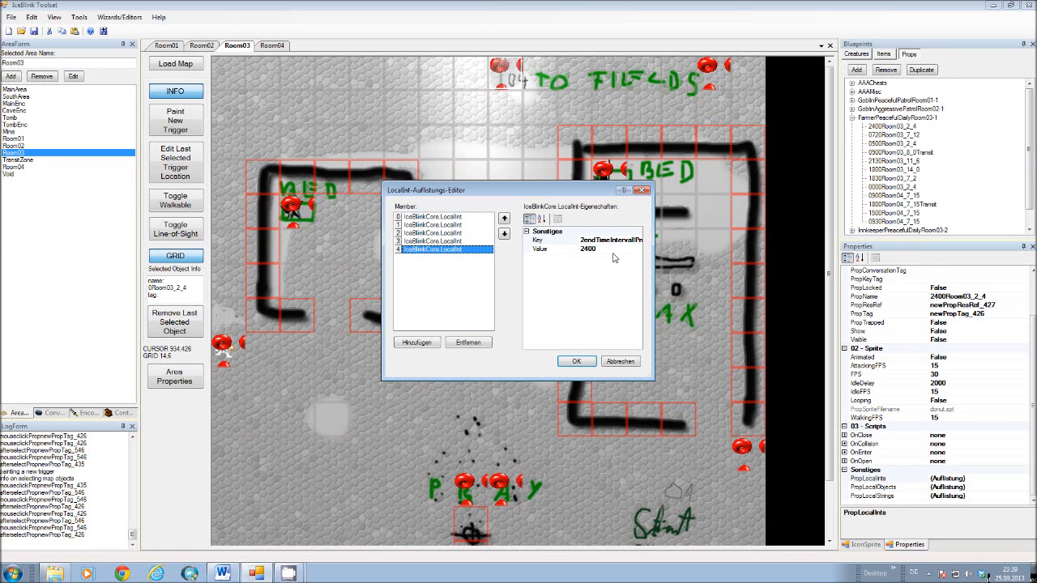
Recheck the begin and end values of both time intervals of the 2400Room03_2_4 waypoint and cancel the editor.
left_click(433, 227)
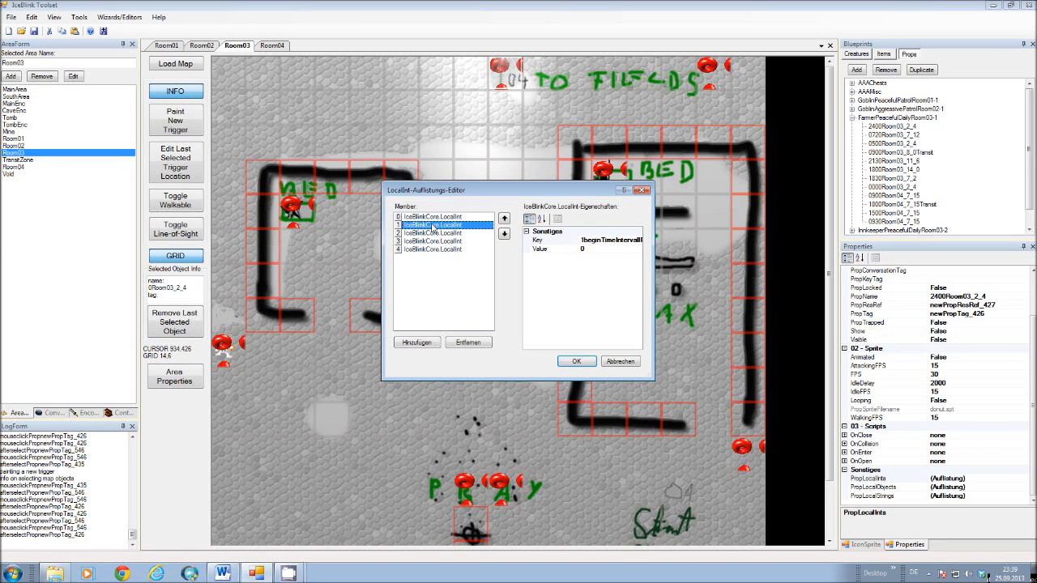
left_click(438, 233)
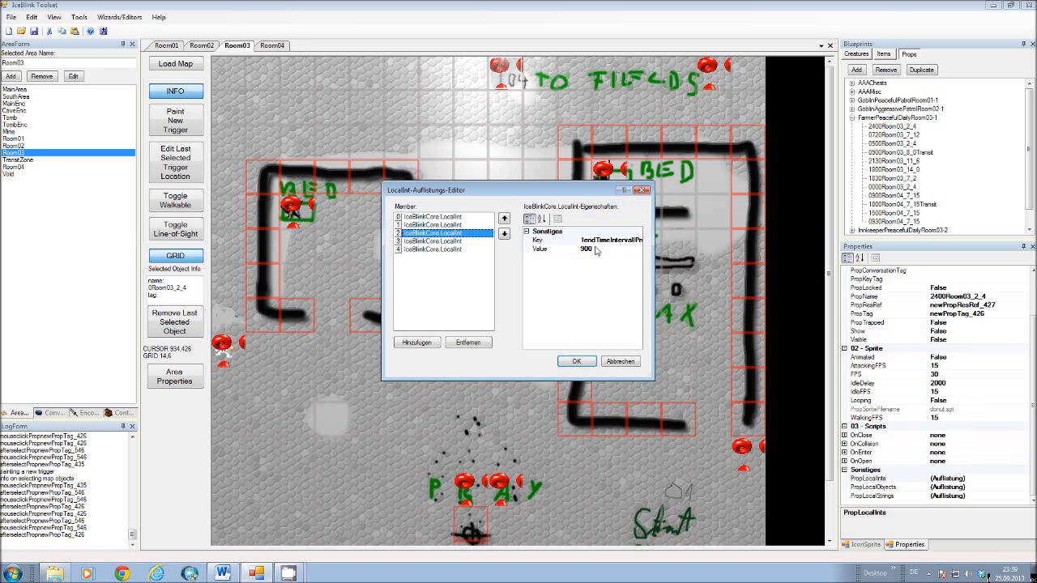
left_click(456, 242)
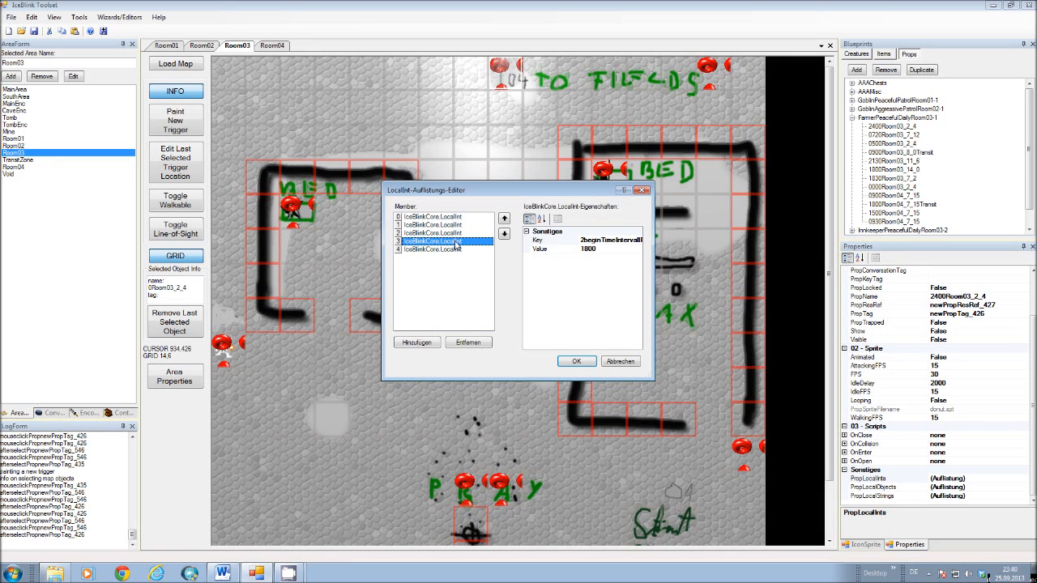
left_click(456, 251)
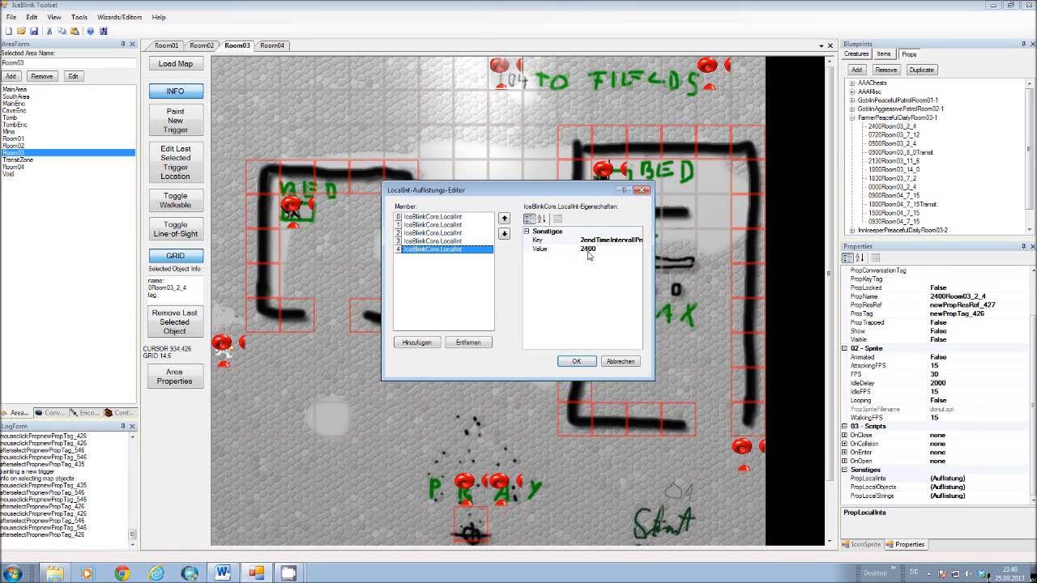
left_click(453, 241)
left_click(455, 250)
left_click(451, 226)
left_click(452, 233)
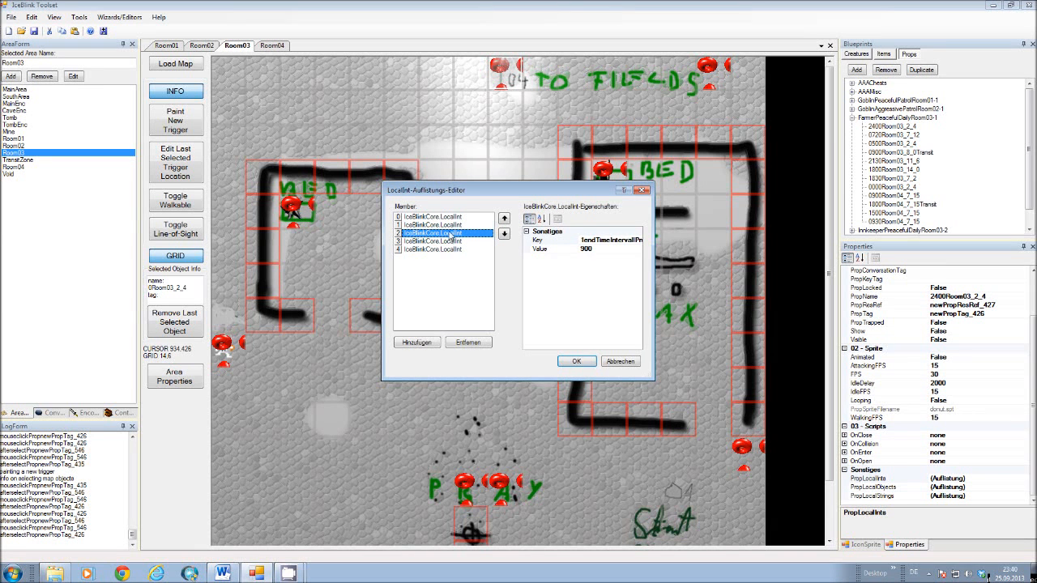
left_click(454, 242)
left_click(455, 251)
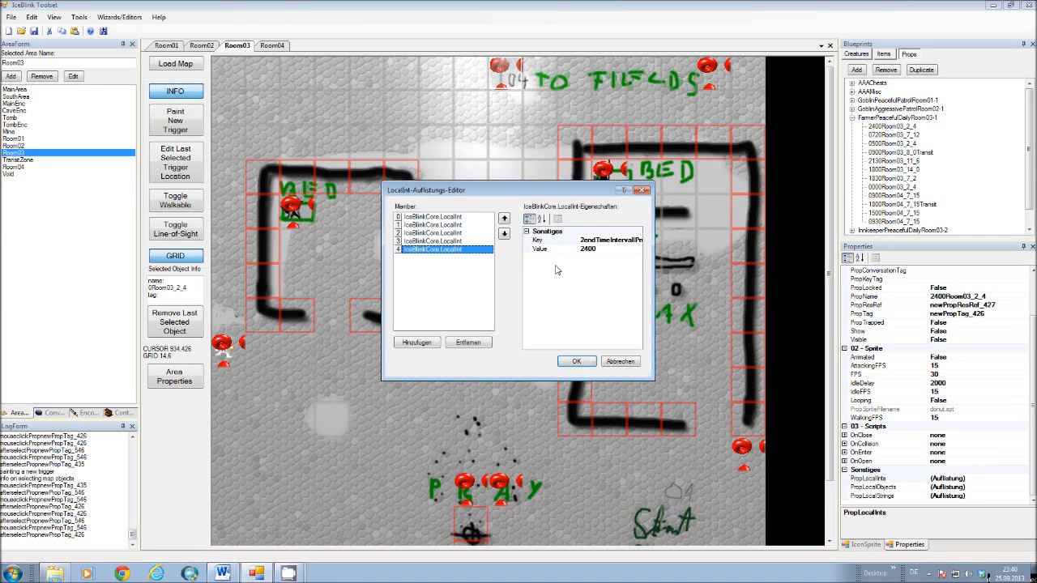
left_click(623, 362)
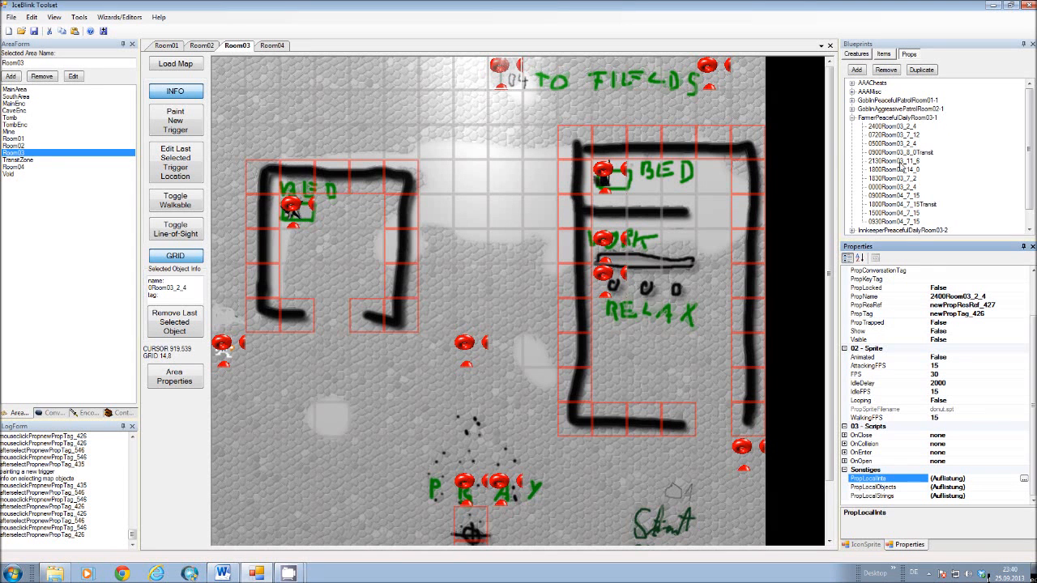
Open the local integers of the farmer's 2130Room03_11_6 waypoint and step through all its time interval entries.
left_click(893, 161)
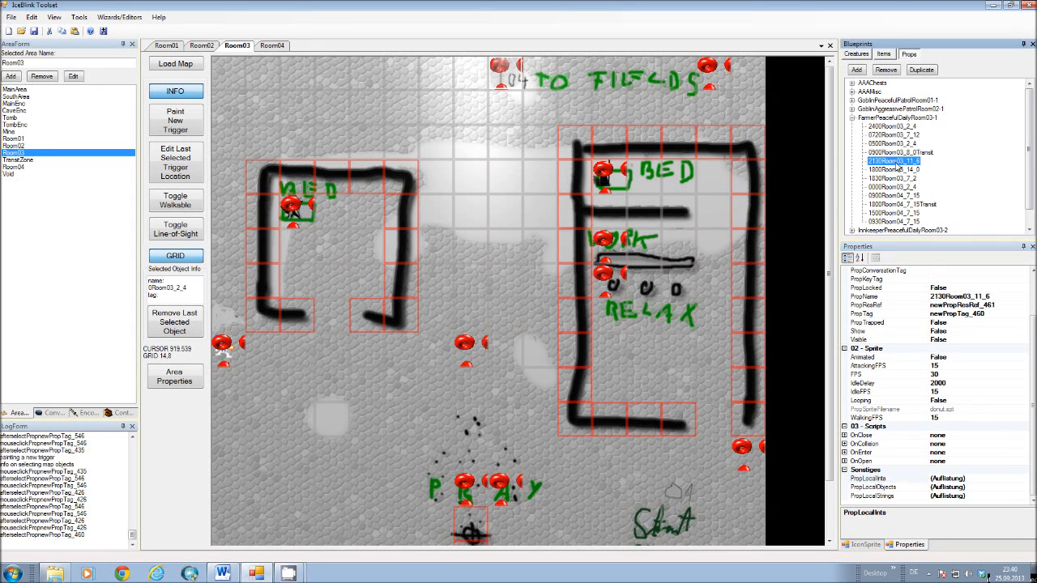
left_click(397, 204)
left_click(956, 479)
left_click(1027, 479)
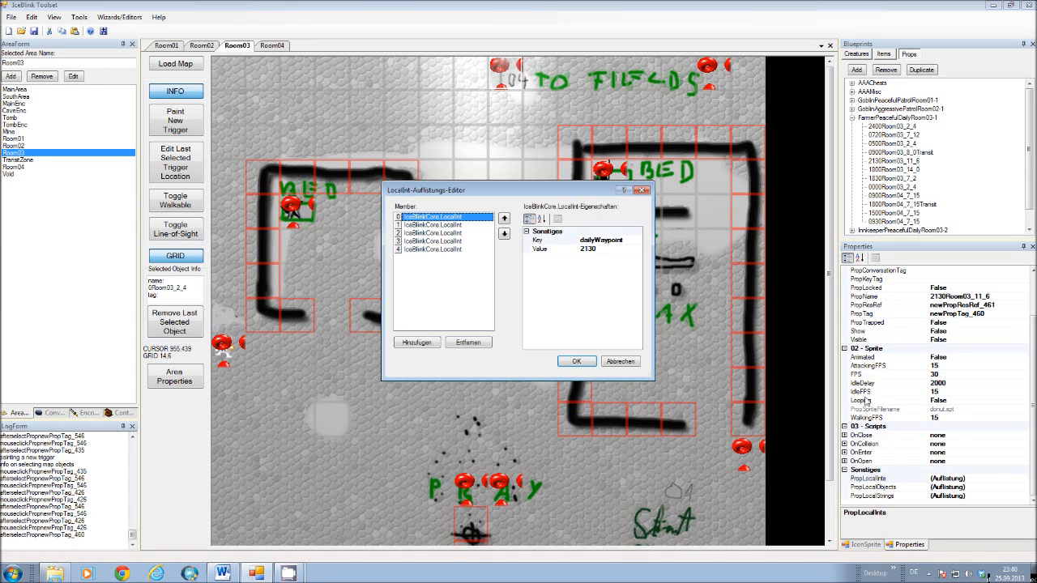
left_click(426, 225)
left_click(430, 233)
left_click(434, 243)
left_click(435, 250)
Review the 2130Room03_11_6 waypoint's interval begin and end values again and return to its dailyWaypoint entry.
left_click(436, 234)
left_click(436, 227)
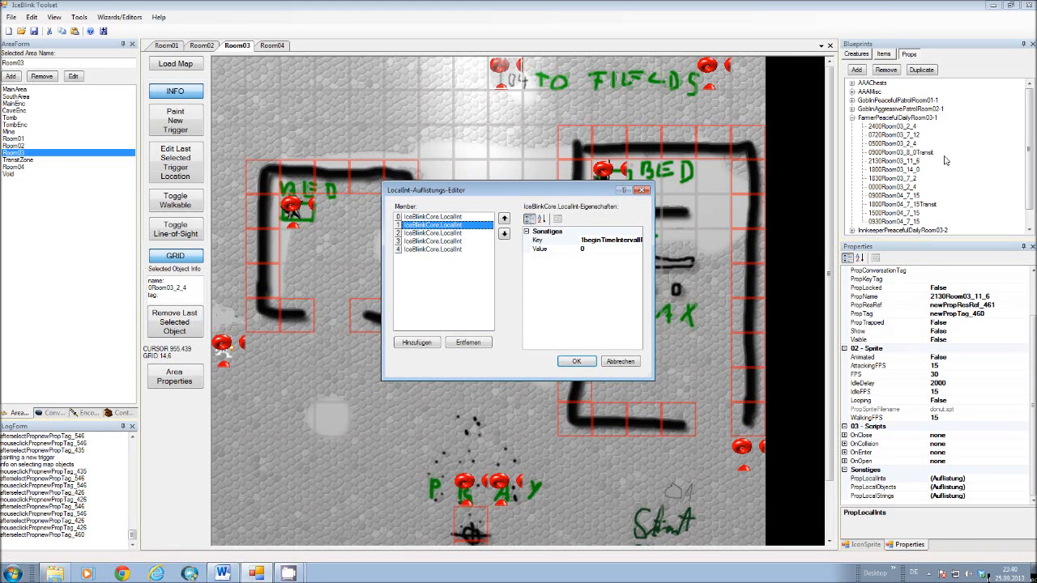
left_click(412, 233)
left_click(418, 241)
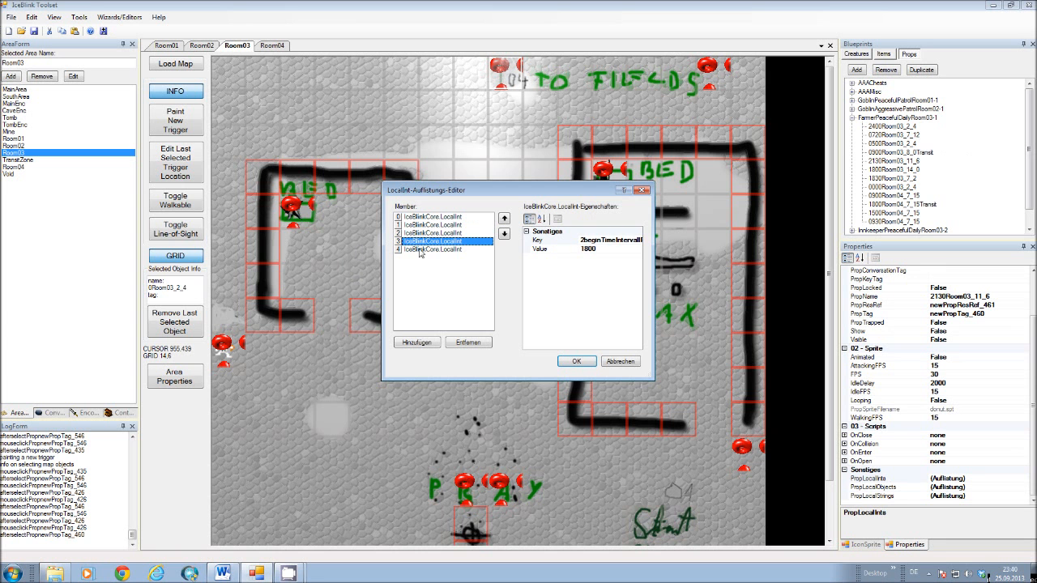
left_click(422, 250)
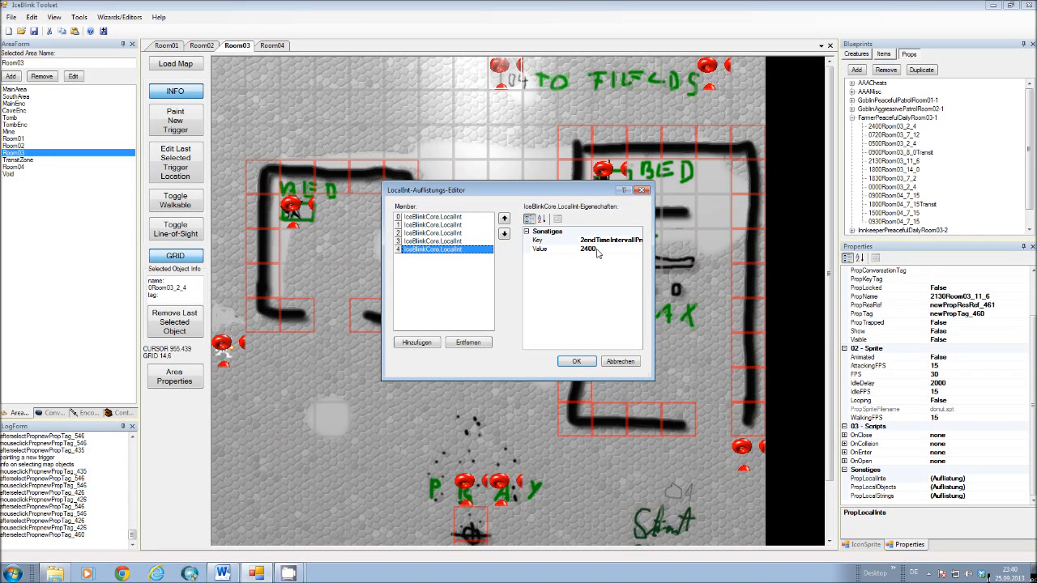
left_click(462, 219)
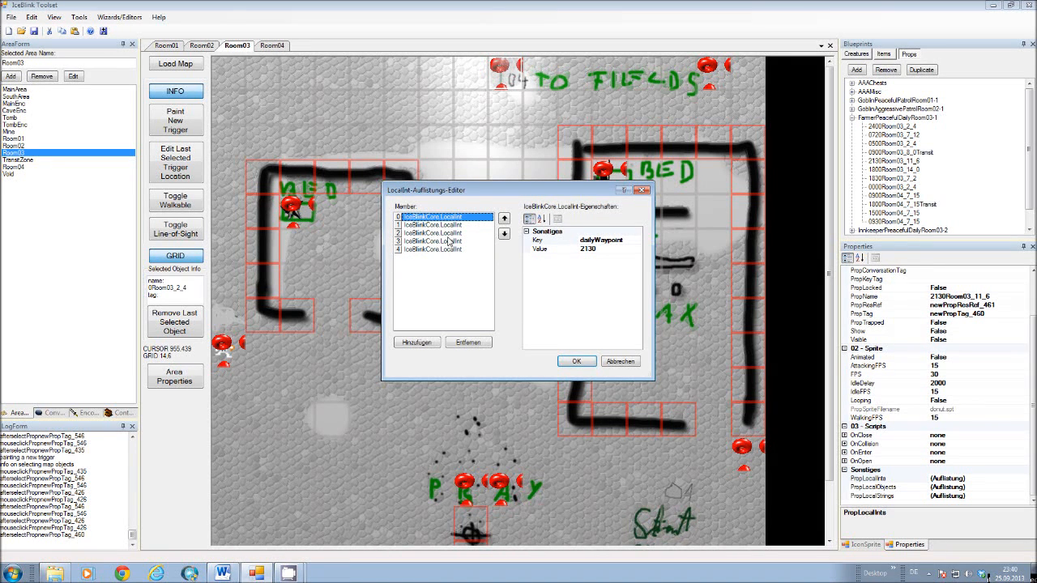
Close the local integers of the 2130Room03_11_6 waypoint, then open its local strings, step through the first entries and close the editor.
left_click(577, 361)
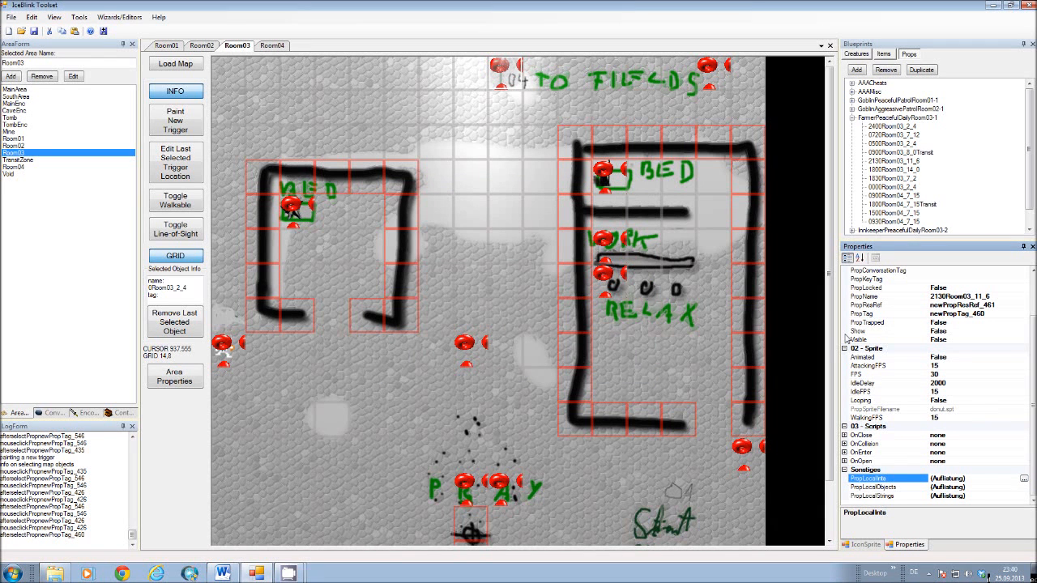
left_click(932, 497)
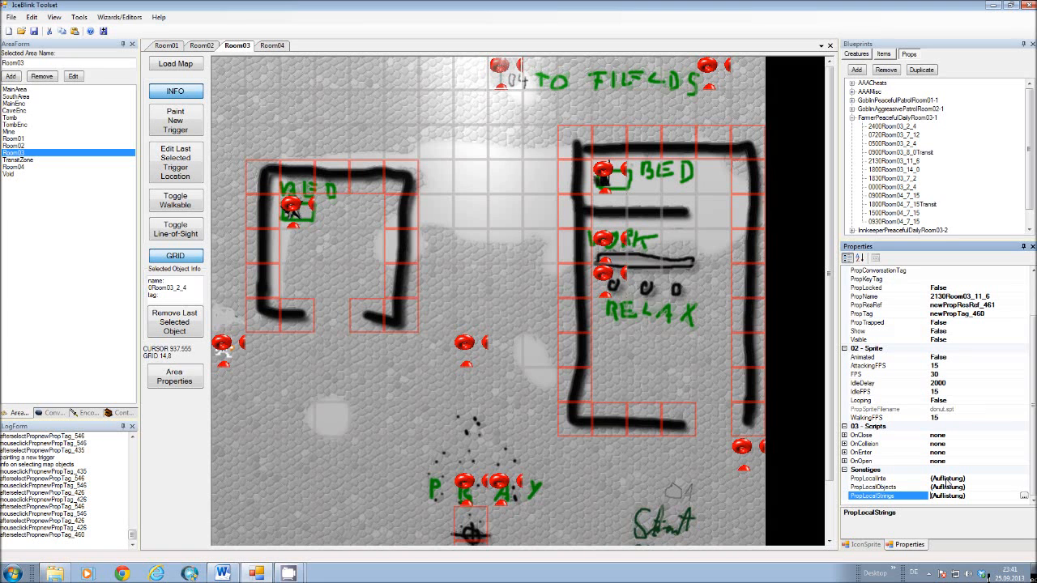
left_click(1024, 497)
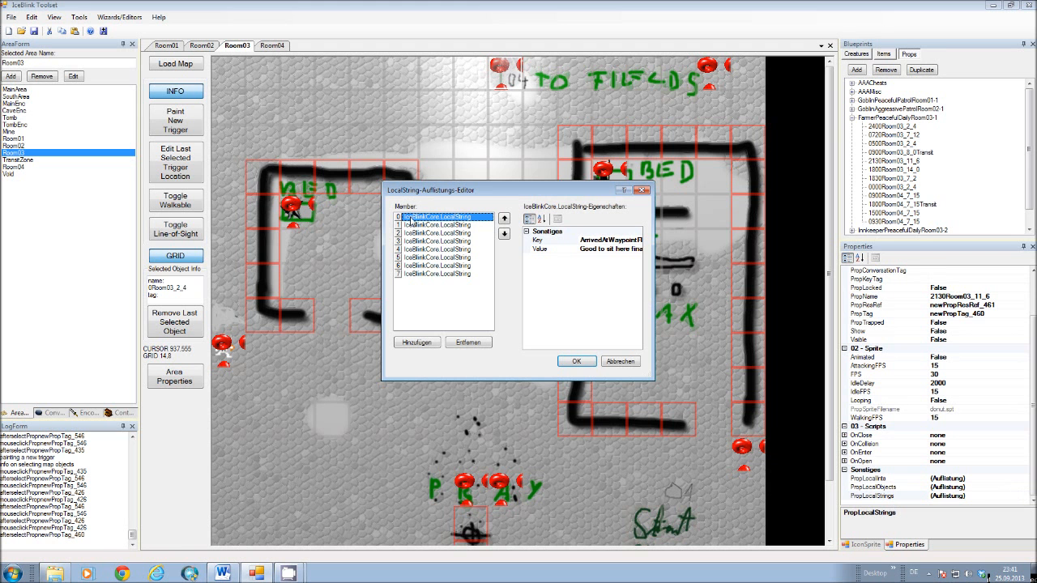
key("Down")
key("Down")
key("Down")
key("Down")
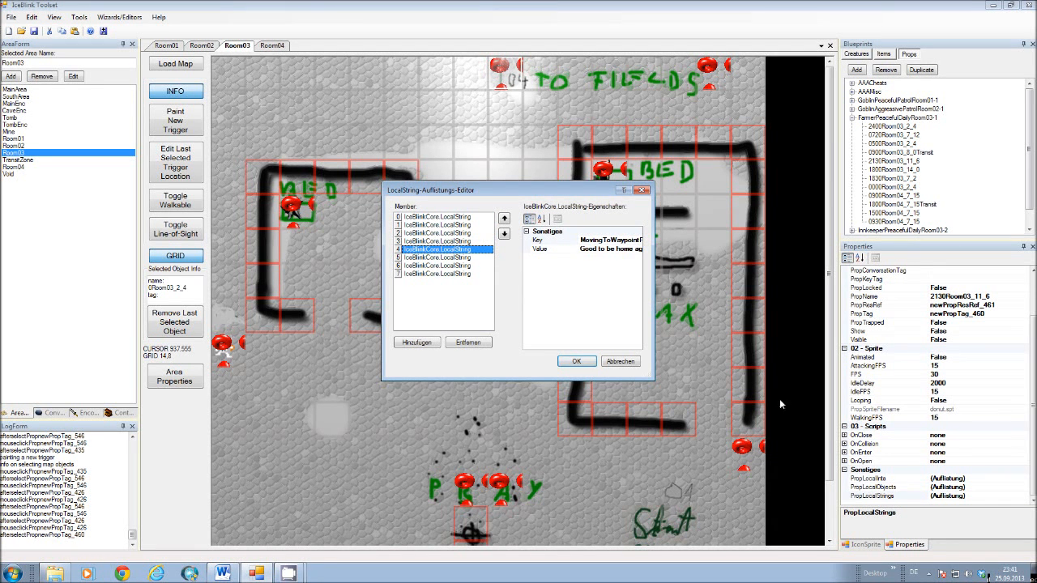
left_click(593, 359)
Collapse the farmer's waypoint group and briefly expand the InnkeeperPeacefulDailyRoom03-2 group to view its waypoints.
left_click(853, 118)
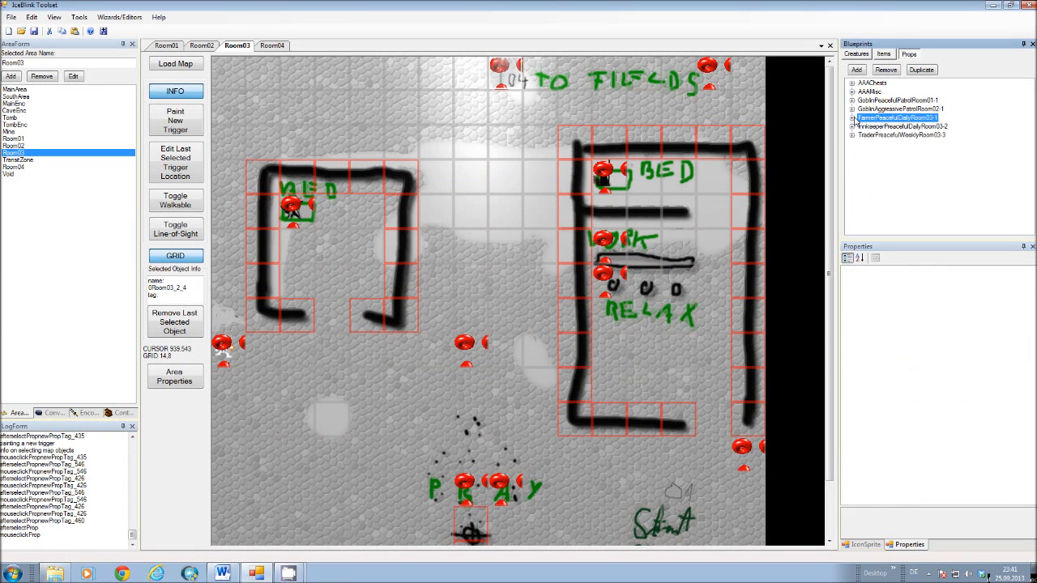
left_click(853, 126)
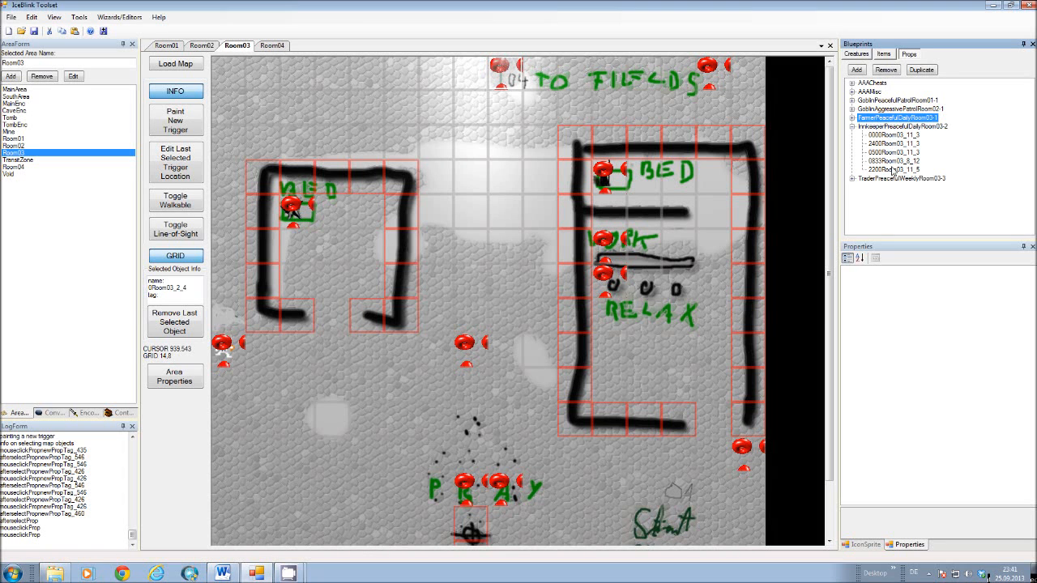
left_click(853, 127)
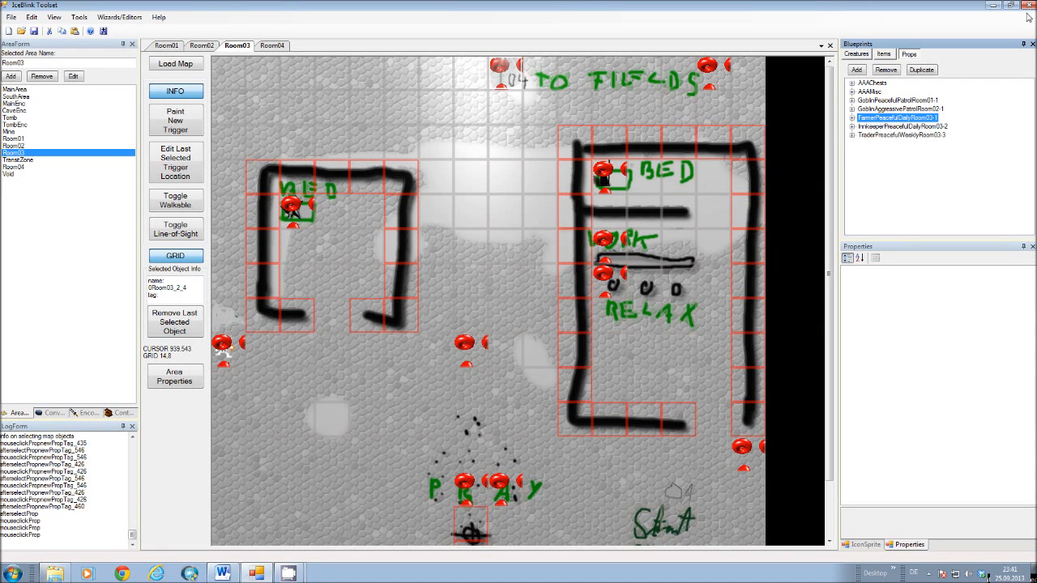
Switch to Windows Explorer and open the New Module (PLW based) folder inside the modules folder.
left_click(54, 574)
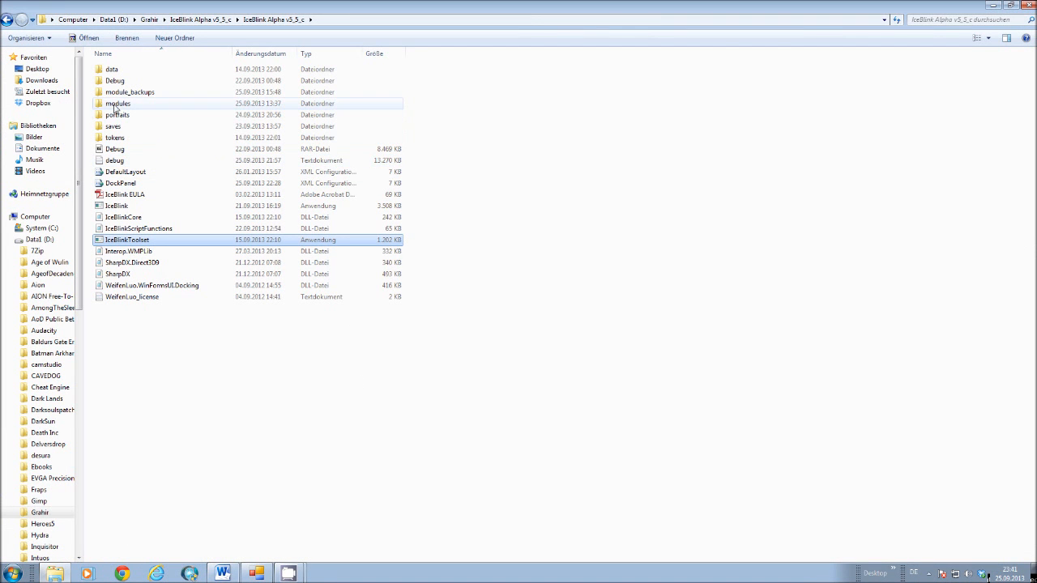
double_click(114, 106)
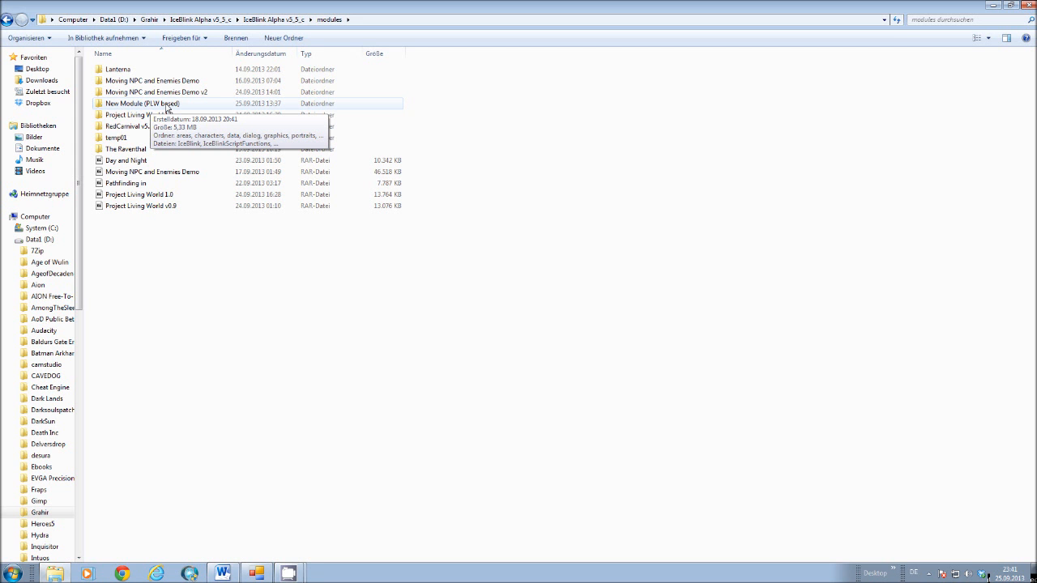
double_click(166, 107)
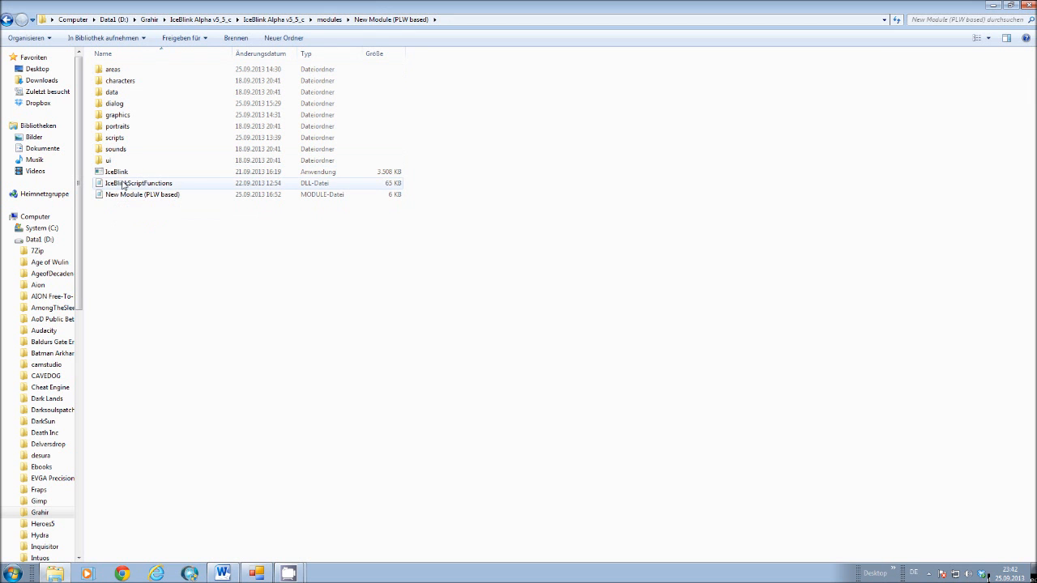
mouse_move(123, 185)
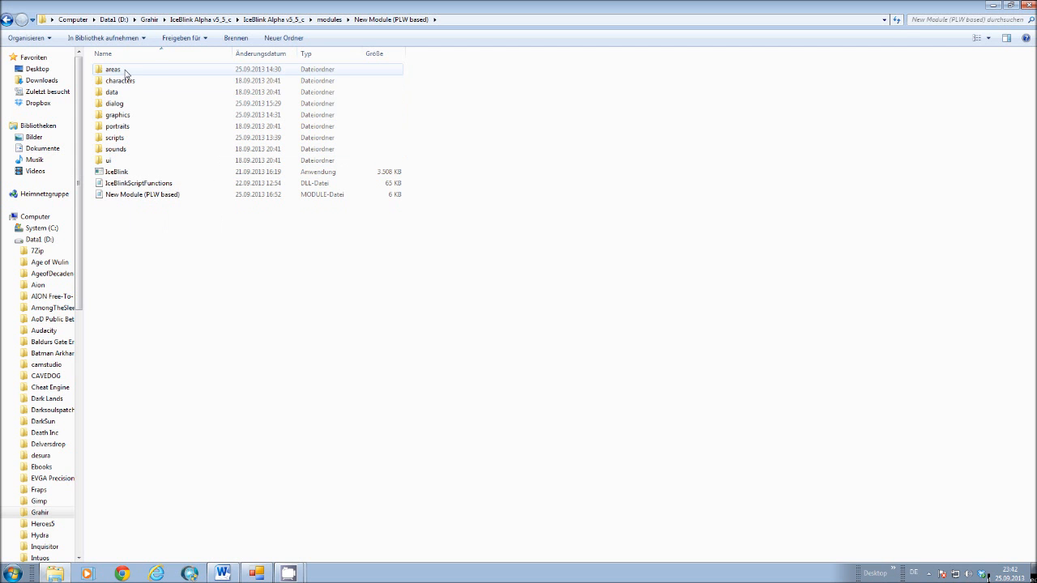
Look through the module's graphics and areas folders for the time-of-day images and return to the module folder.
double_click(119, 115)
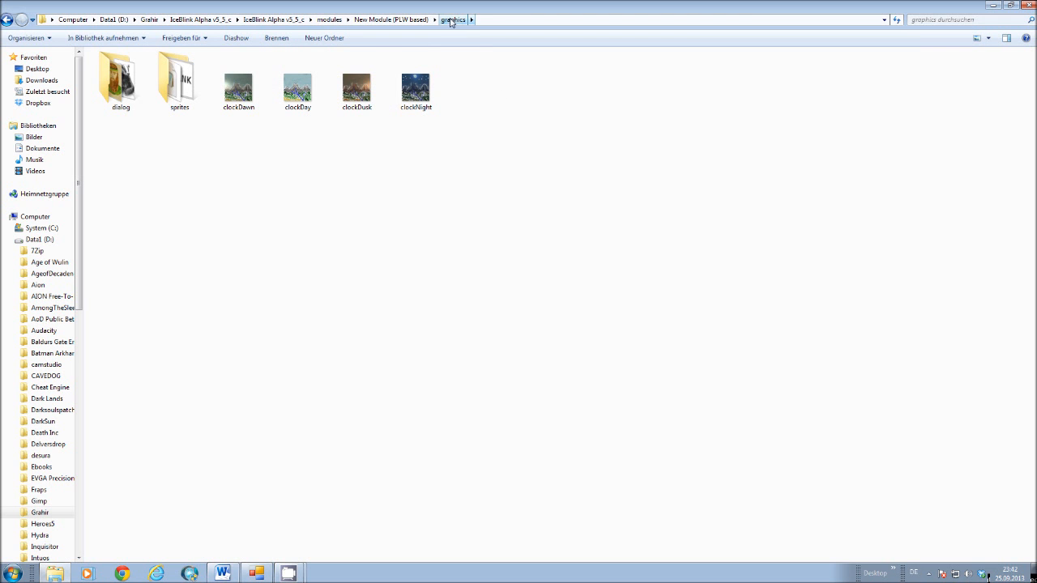
left_click(392, 19)
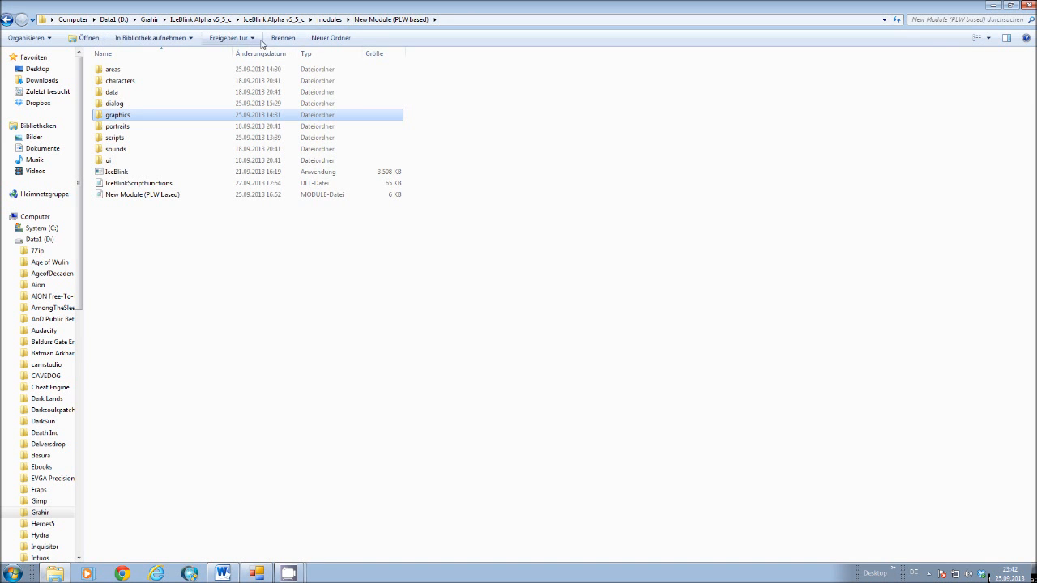
double_click(119, 70)
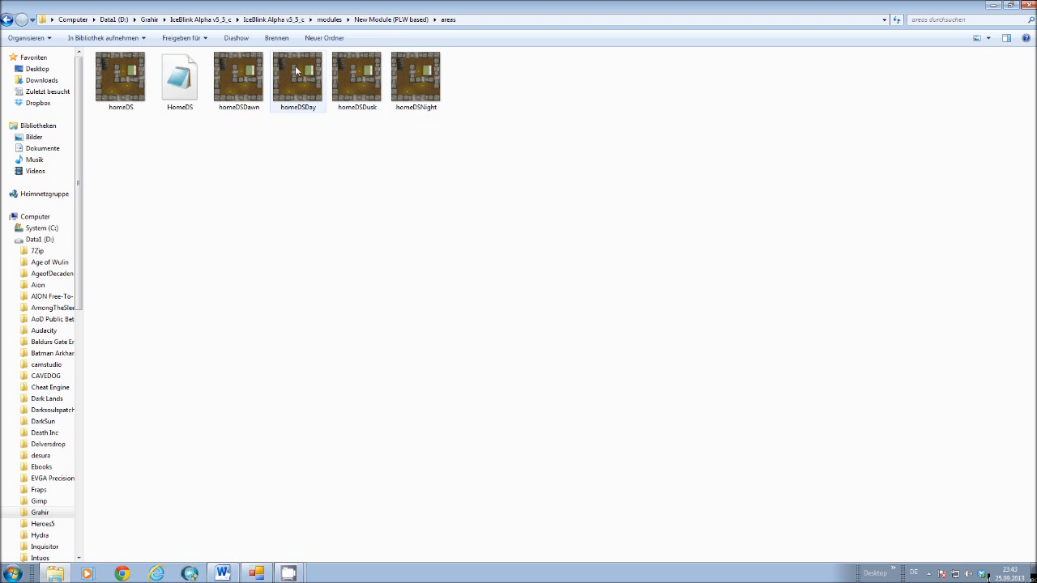
left_click(8, 20)
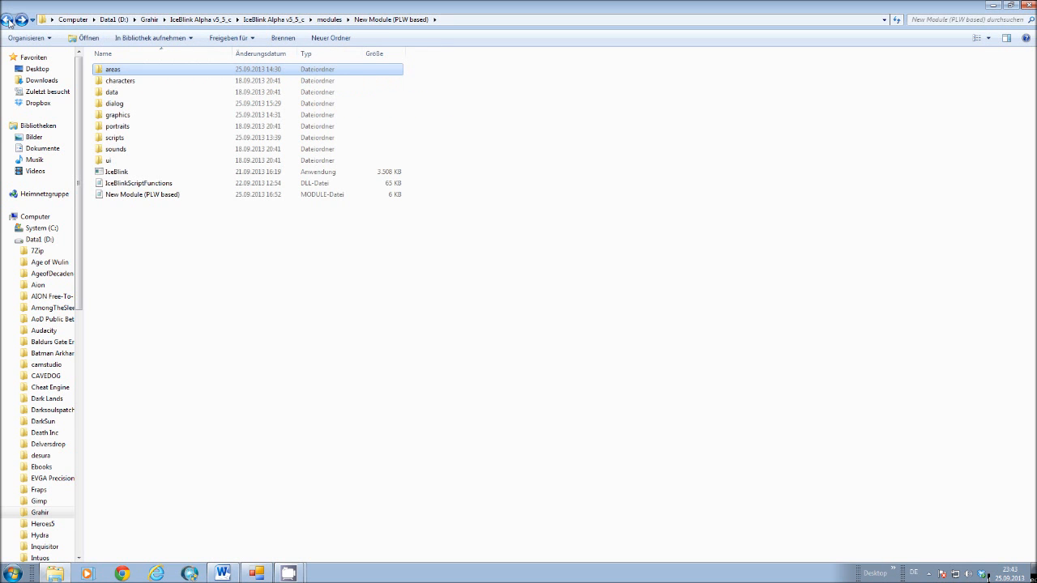
Open the module's scripts folder and go through the synchronization, onModuleLoad.cs, worldTime.cs and worldTimeUIText.cs script files.
double_click(118, 139)
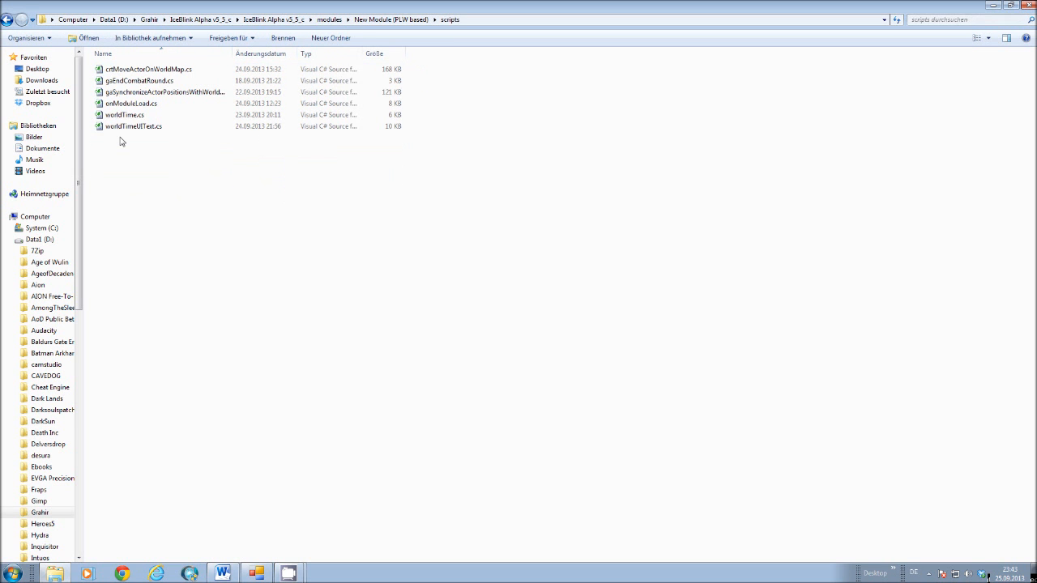
left_click(121, 93)
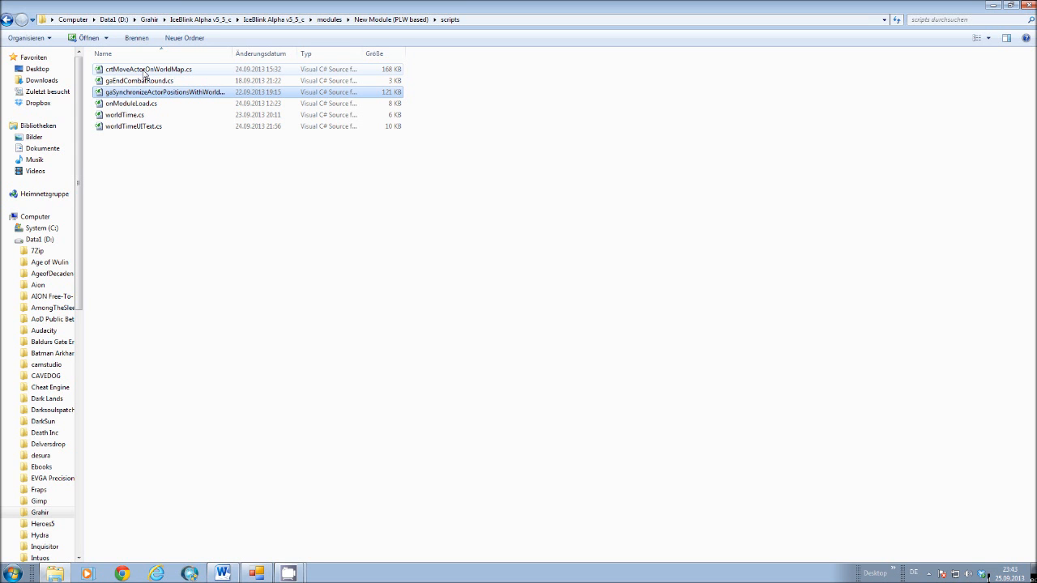
left_click(123, 130)
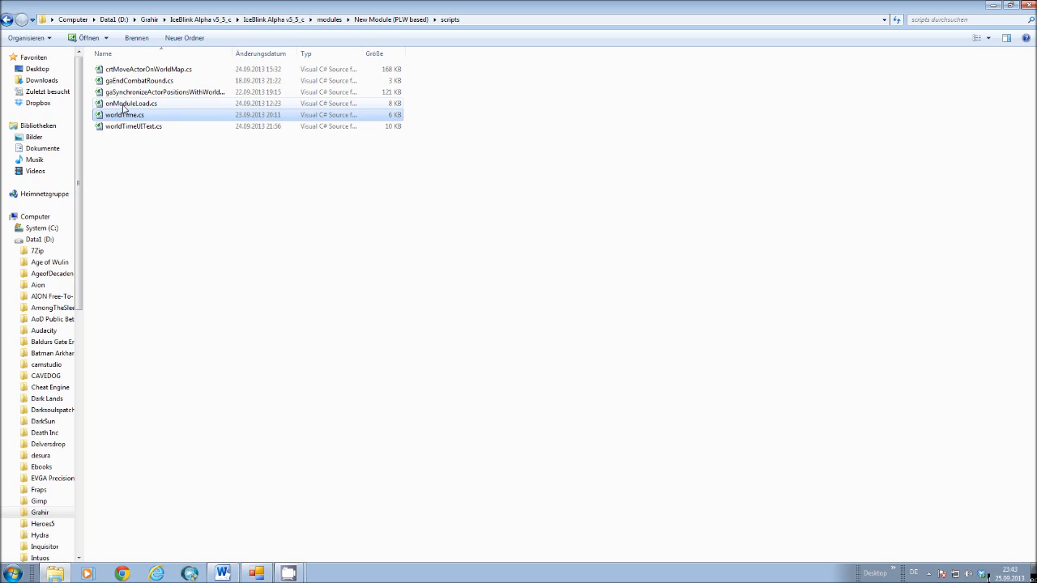
left_click(123, 106)
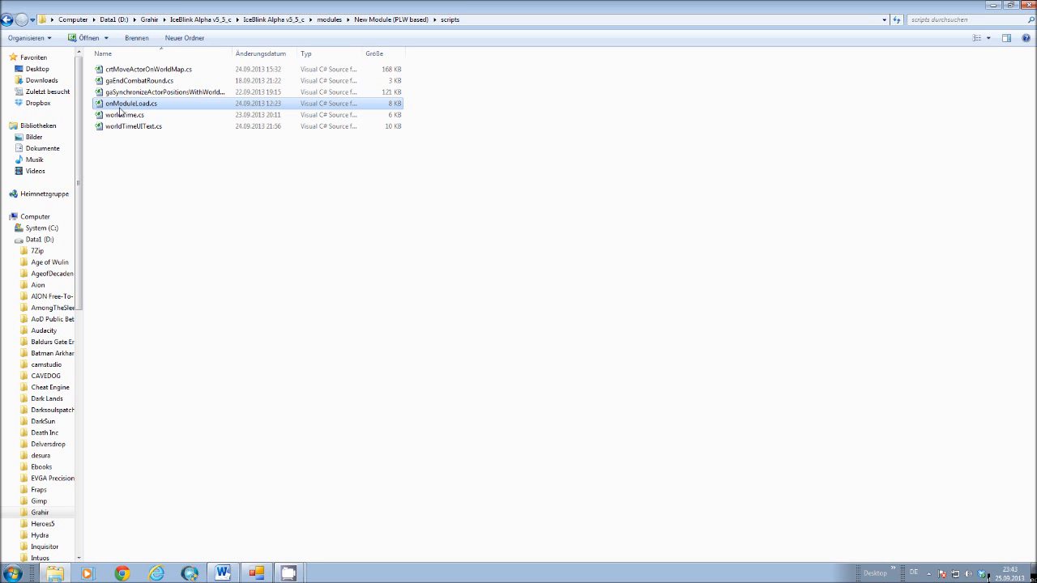
left_click(120, 116)
left_click(116, 128)
left_click(118, 115)
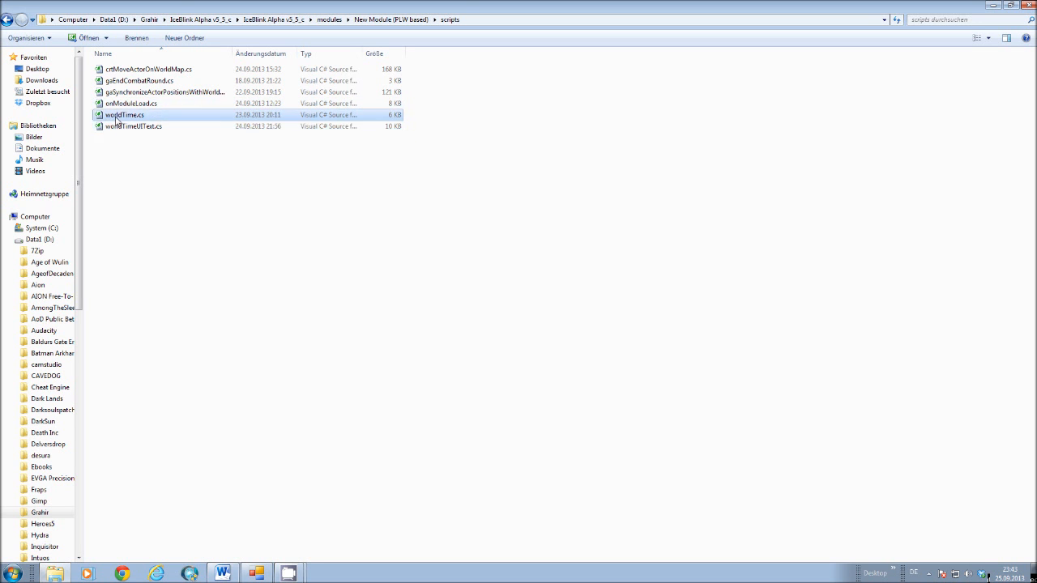
left_click(119, 106)
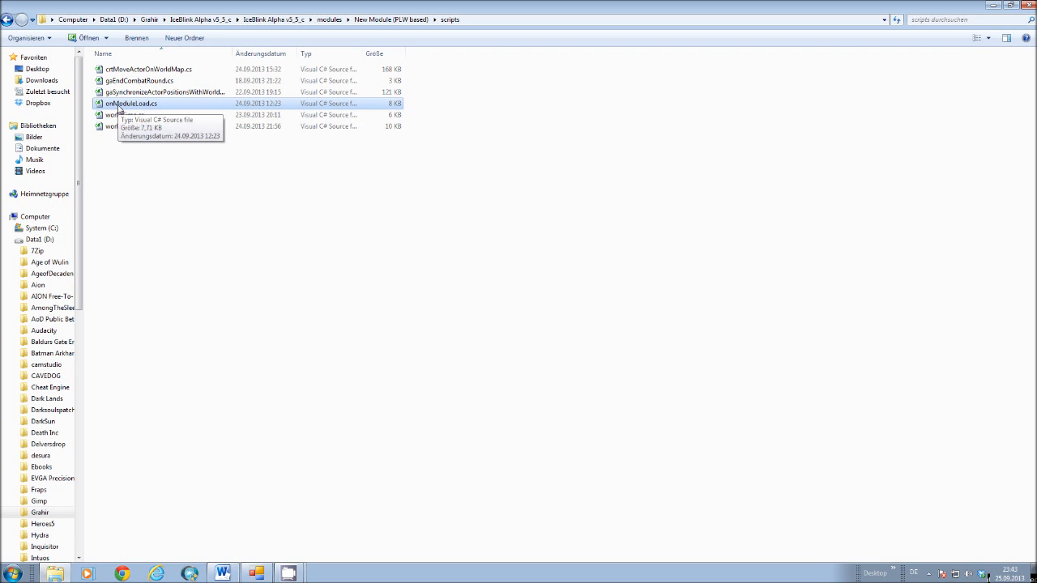
Point out crtMoveActorOnWorldMap.cs, gaEndCombatRound.cs and the gaSynchronizeActorPositions script, and return to the module folder.
left_click(116, 72)
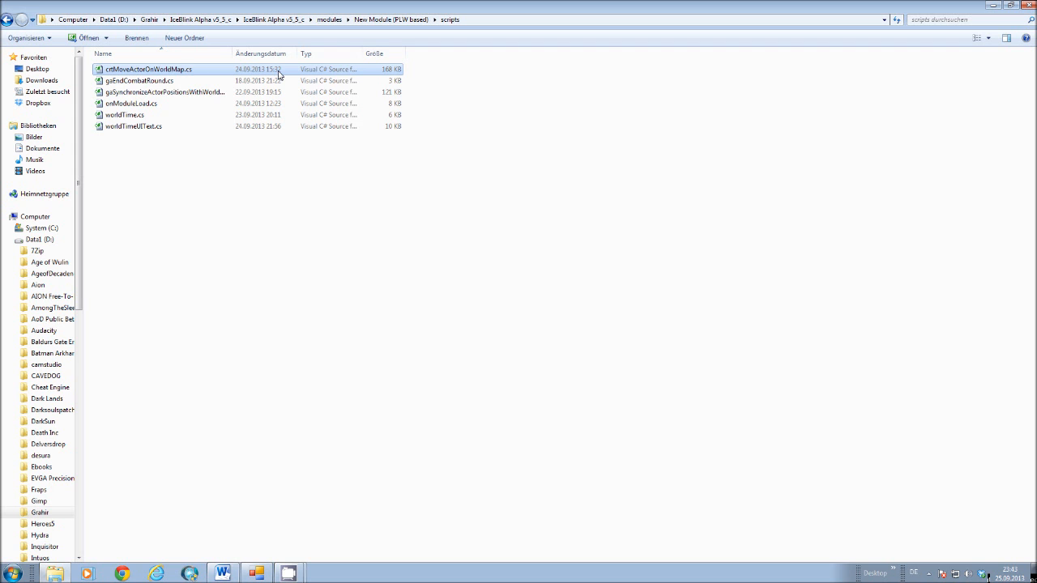
left_click(146, 83)
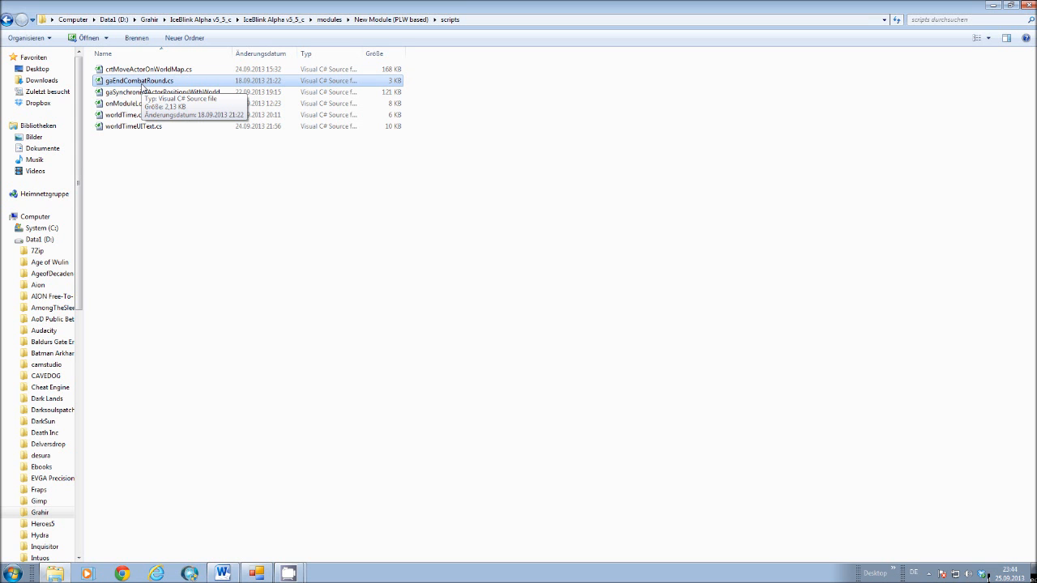
left_click(137, 92)
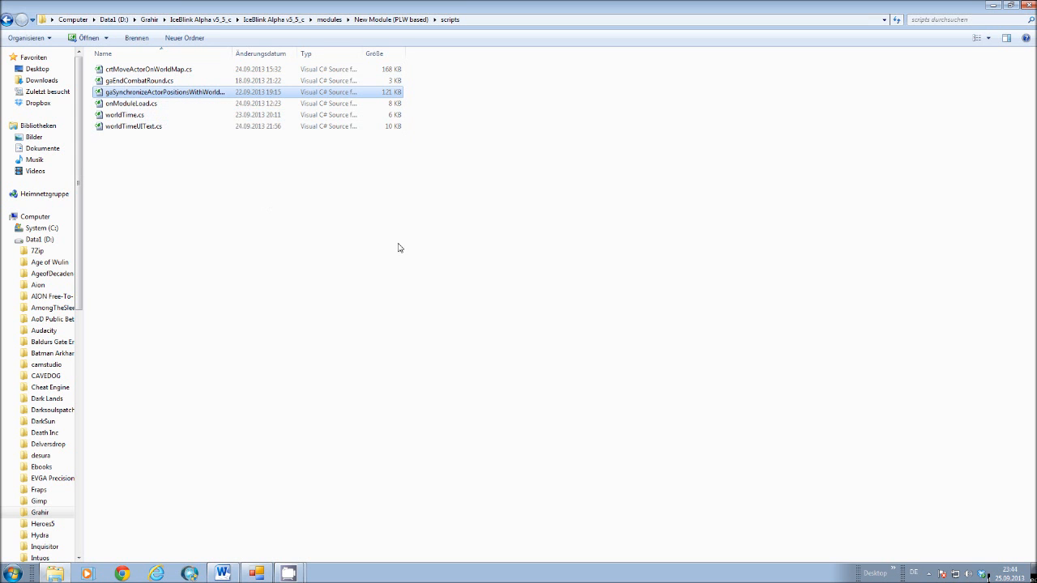
left_click(391, 18)
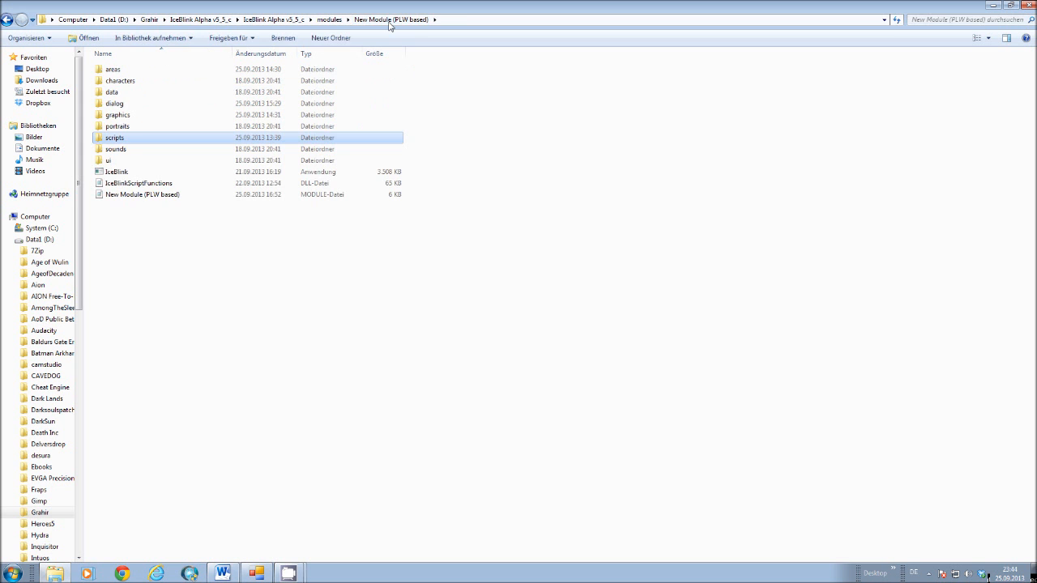
Close the running IceBlink Toolset and start IceBlinkToolset again from the IceBlink Alpha v5_5_c folder.
left_click(1028, 6)
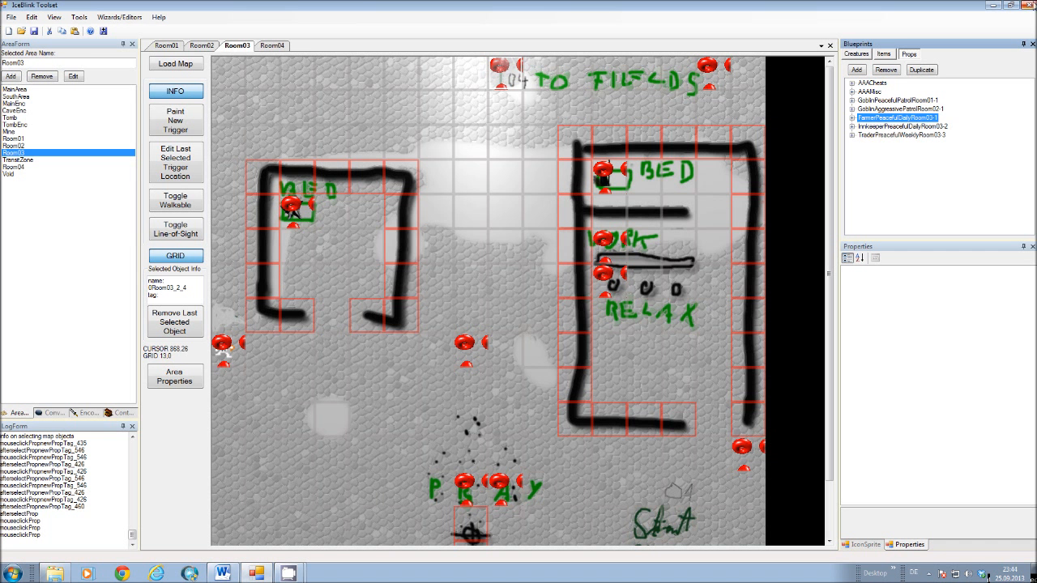
left_click(1027, 6)
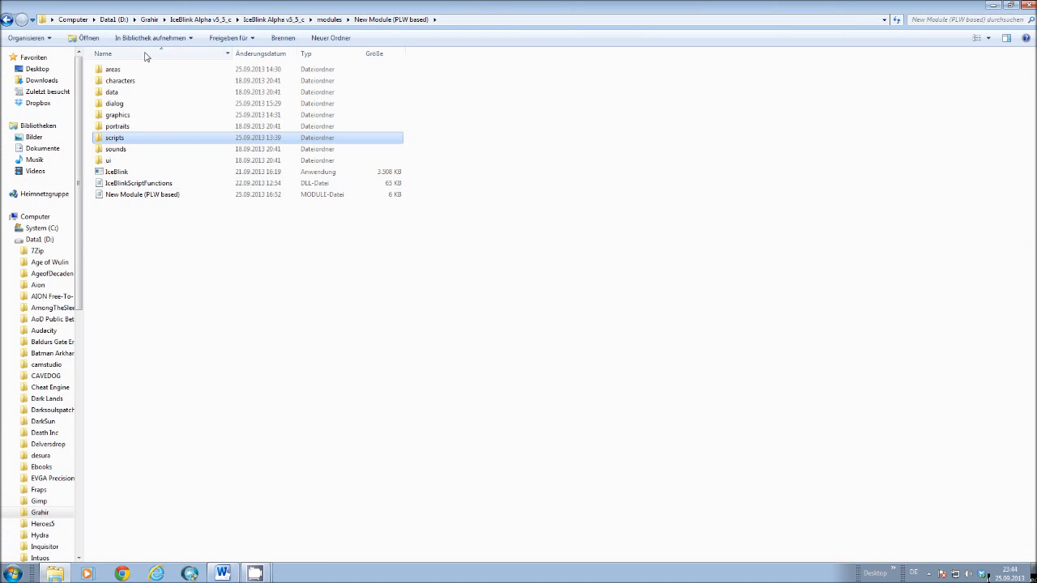
left_click(278, 19)
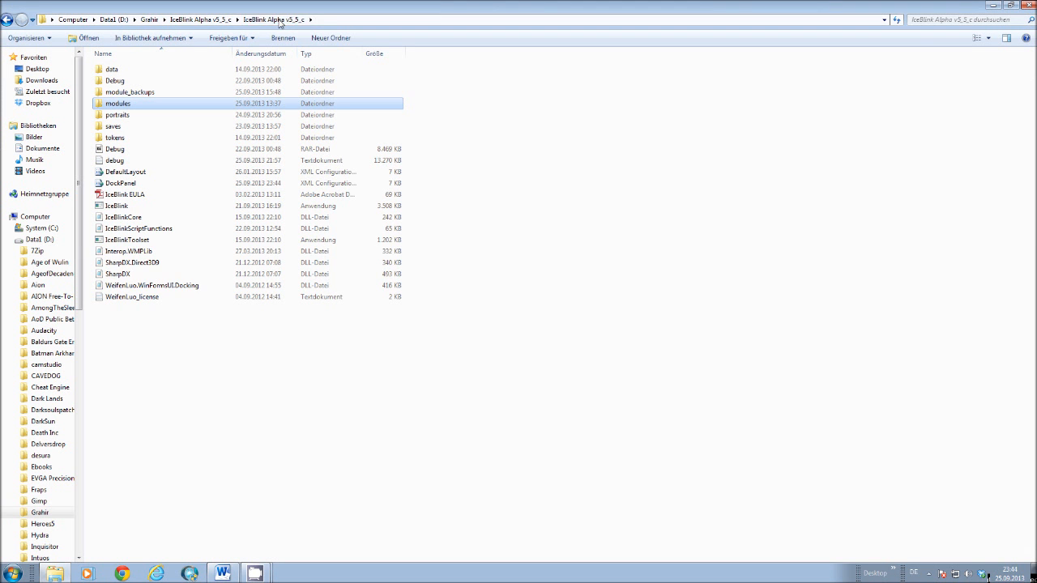
left_click(134, 240)
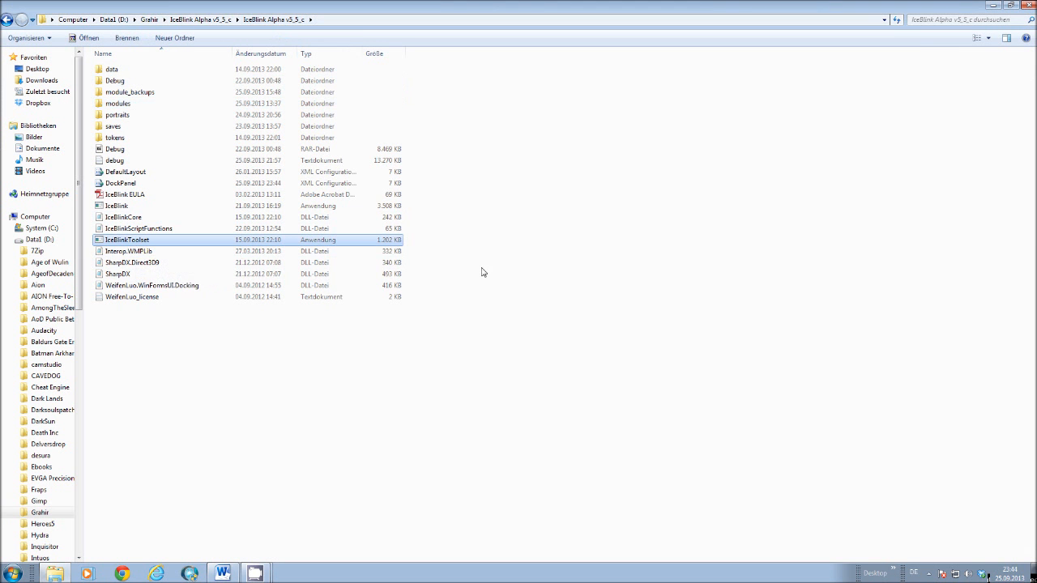
left_click(290, 573)
left_click(290, 574)
Open the New Module (PLW based) module file in the toolset and maximize the window.
left_click(70, 75)
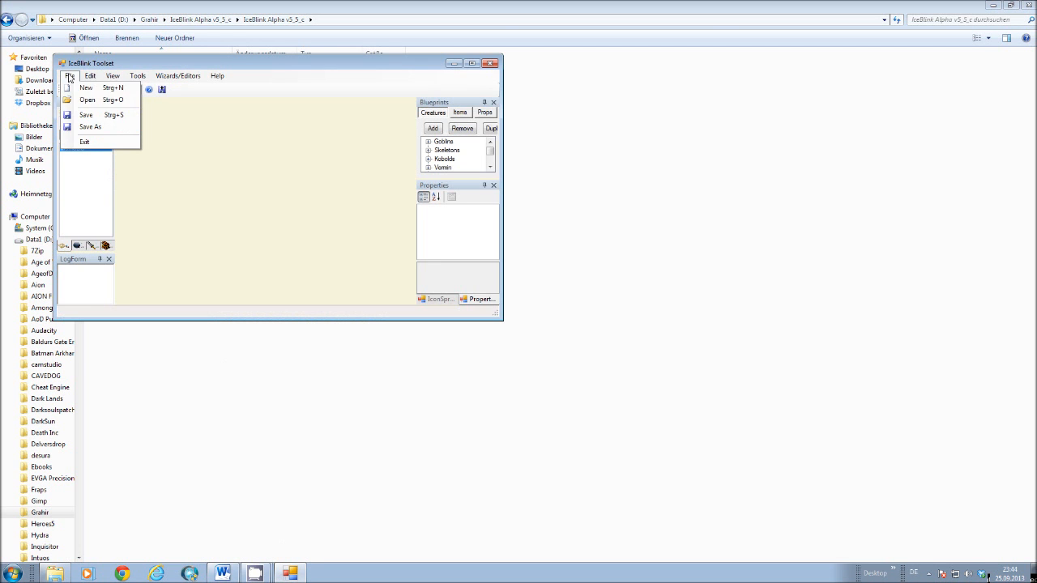
left_click(87, 100)
left_click(208, 179)
double_click(208, 179)
left_click(208, 247)
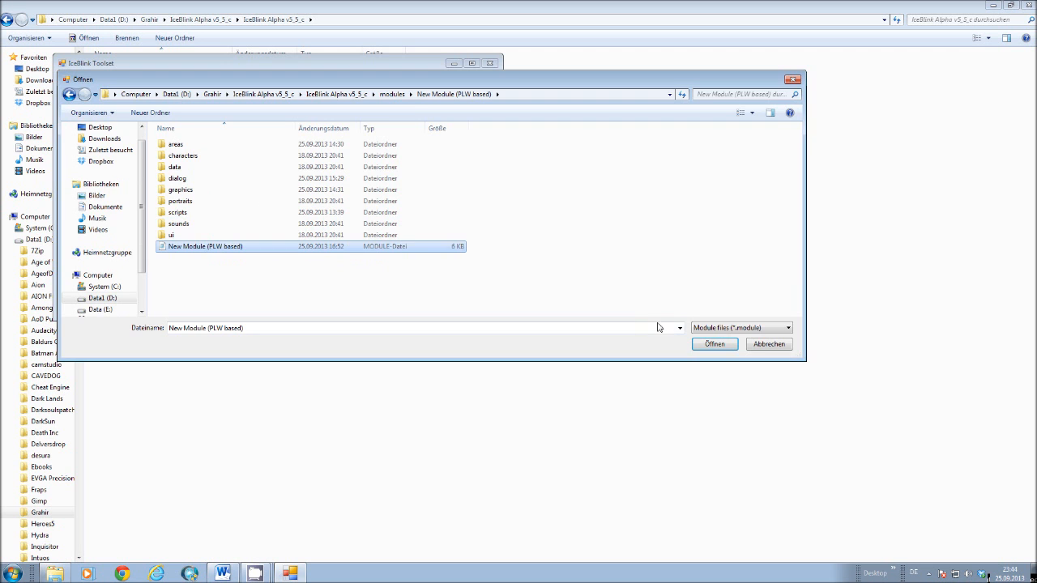
left_click(714, 346)
left_click(472, 63)
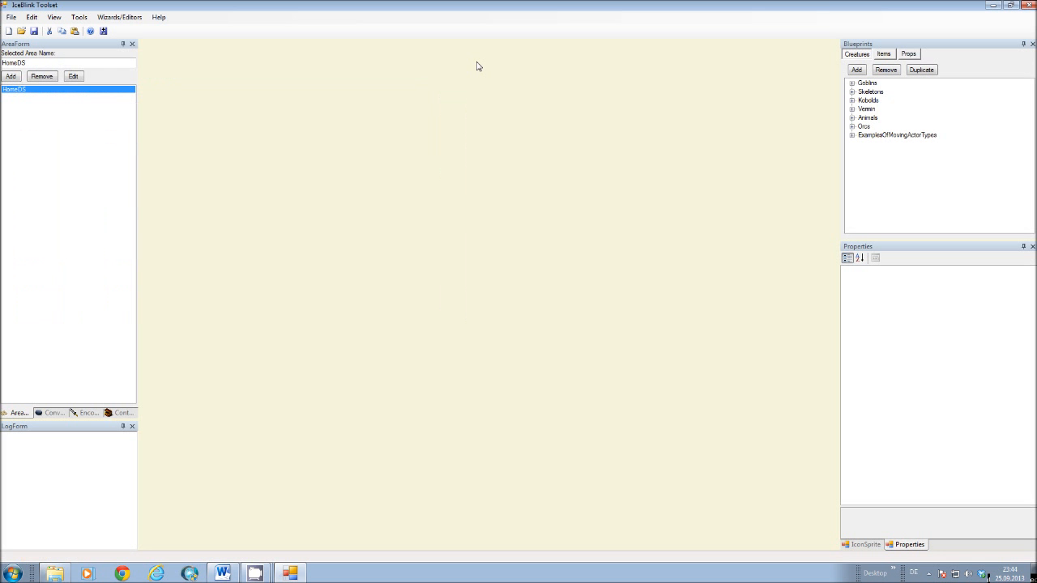
Show the module's properties down to its OnHeartBeat script and global variables, and open the HomeDS area for editing.
left_click(30, 17)
left_click(54, 99)
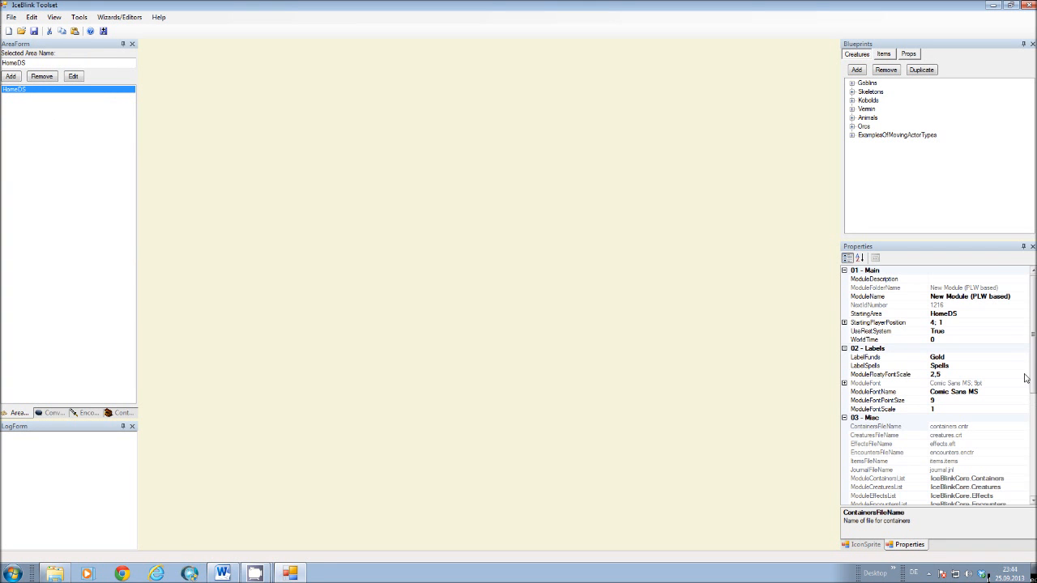
scroll(1032, 271, "down", 8)
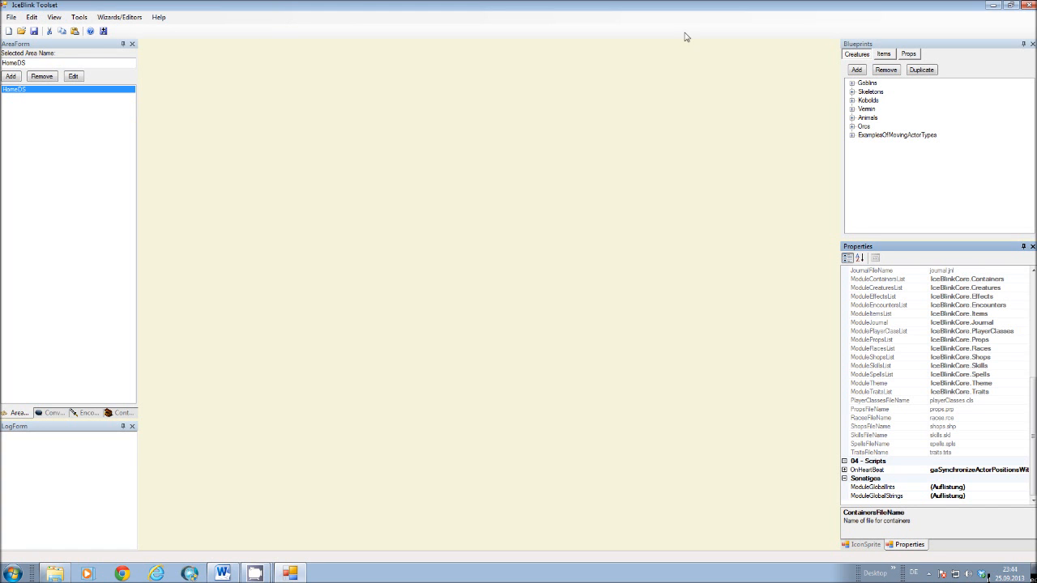
left_click(73, 79)
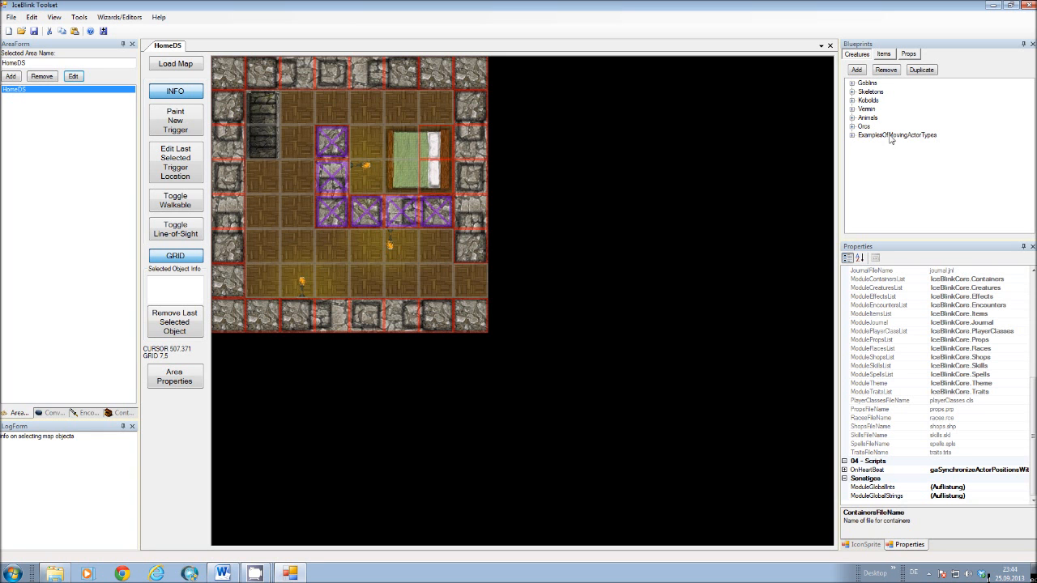
Look through the ExamplesOfMovingActorTypes creatures, comparing the properties of PatrolPeaceful, PatrolAggressive, WorldtimeAggressive and PatrolPeacefulConversation.
left_click(854, 137)
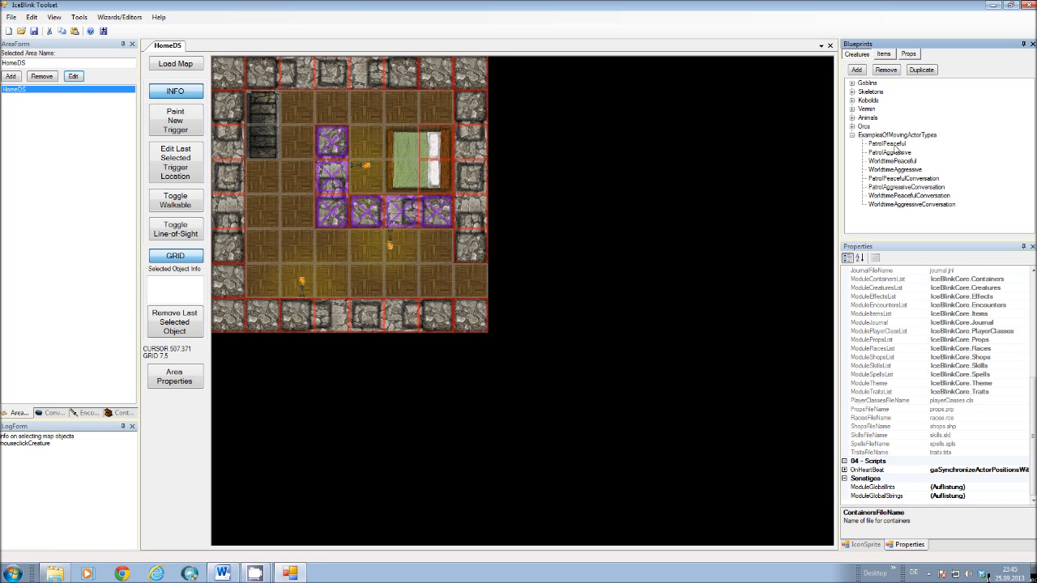
left_click(889, 144)
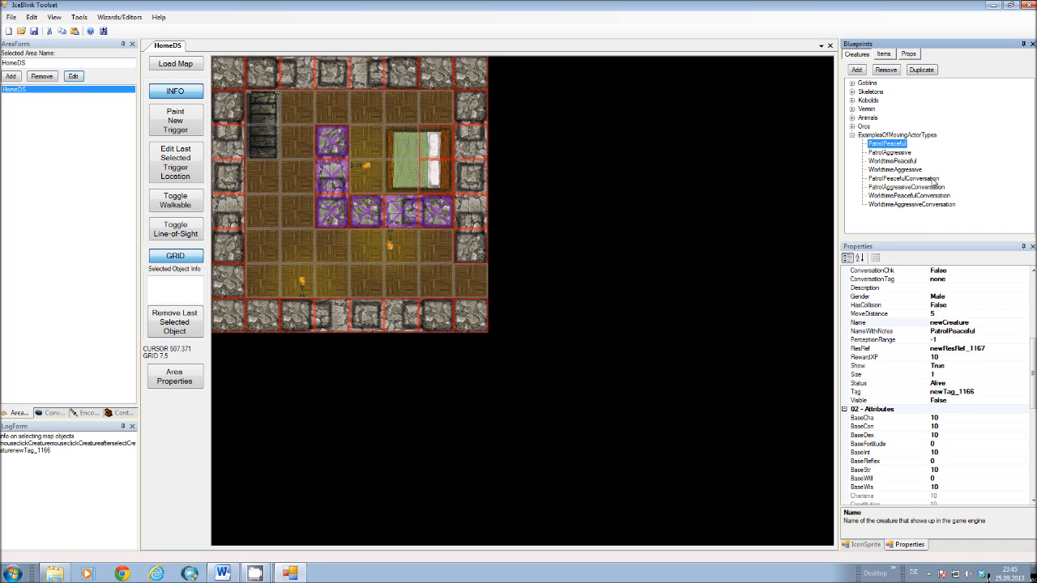
left_click(889, 153)
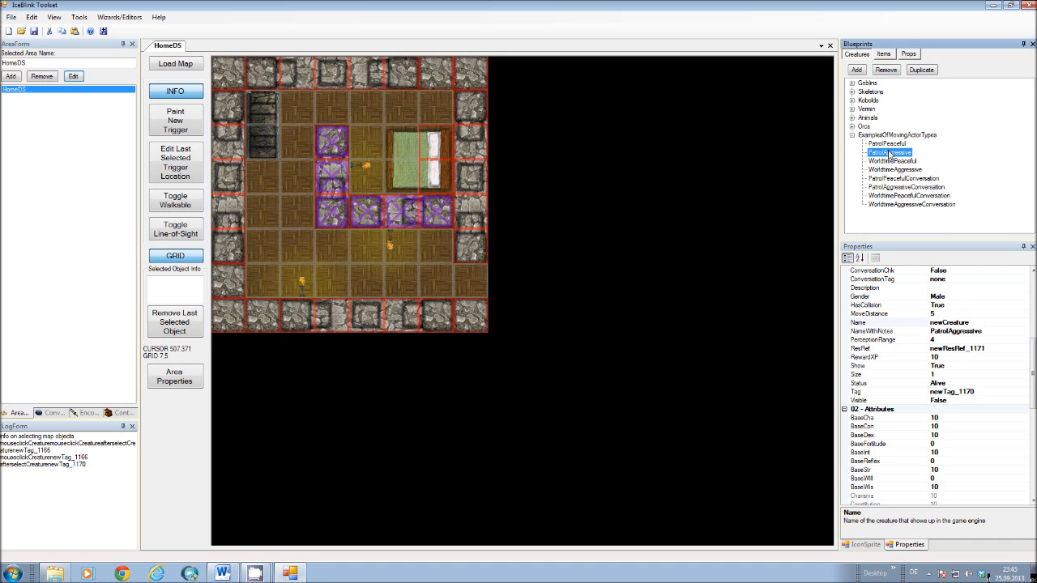
left_click(900, 170)
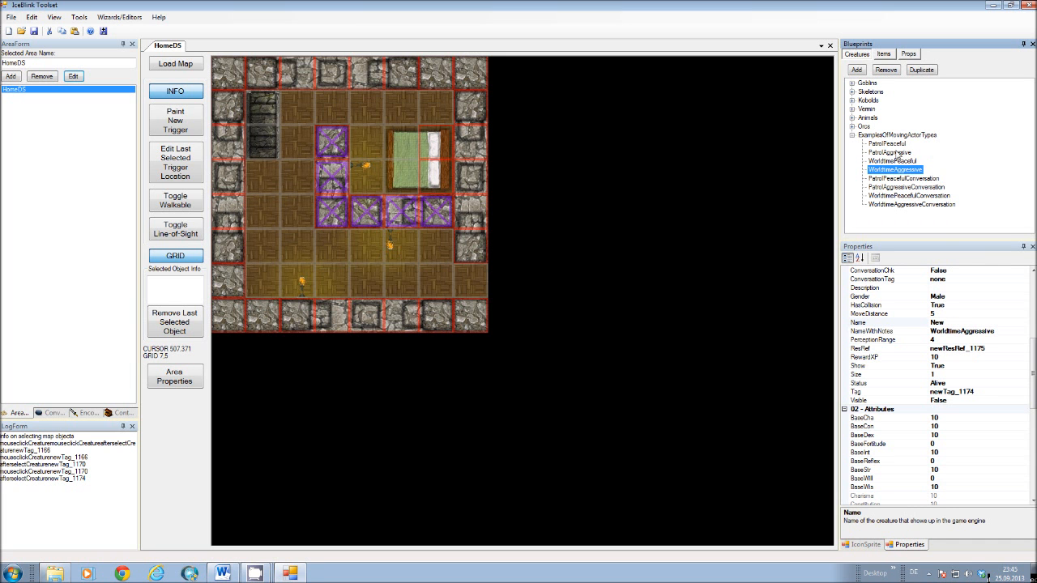
left_click(902, 178)
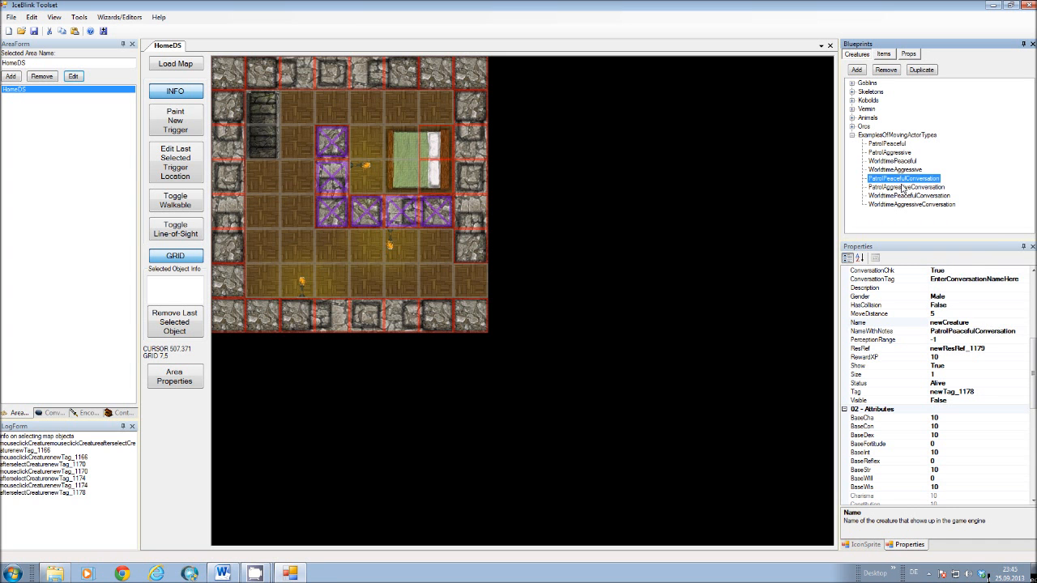
Show PatrolPeacefulConversation's ConversationTag and its matching EnterConversationNameHere entry in the conversation list, and return to the area list.
left_click_drag(1033, 361, 1034, 312)
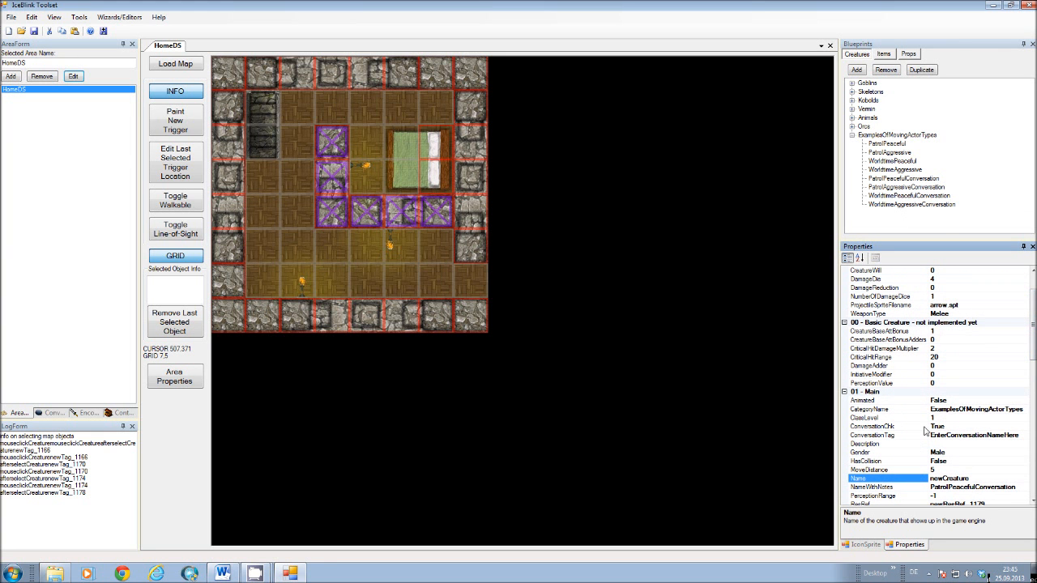
left_click(957, 436)
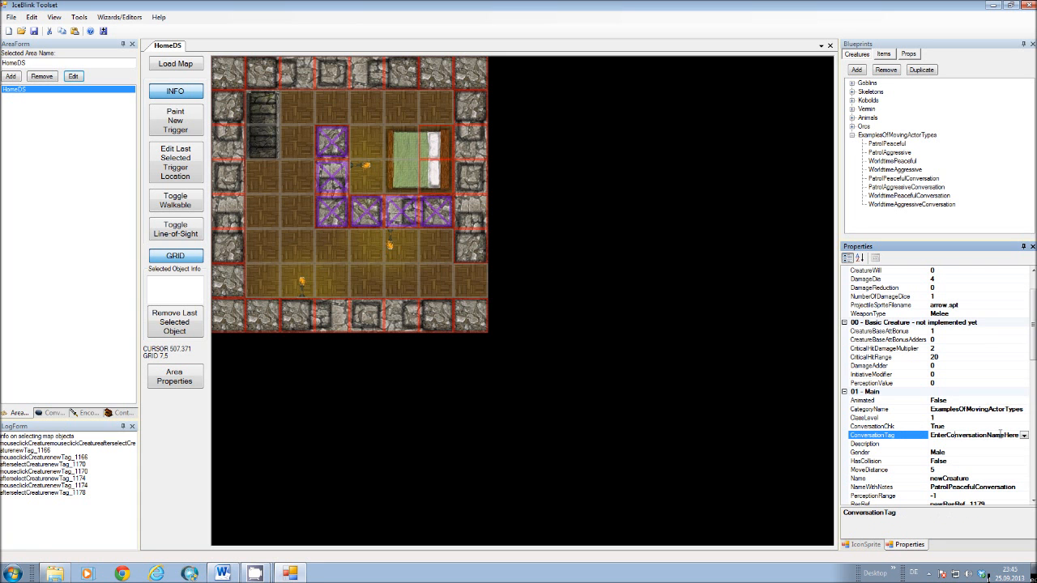
left_click(56, 414)
left_click(41, 104)
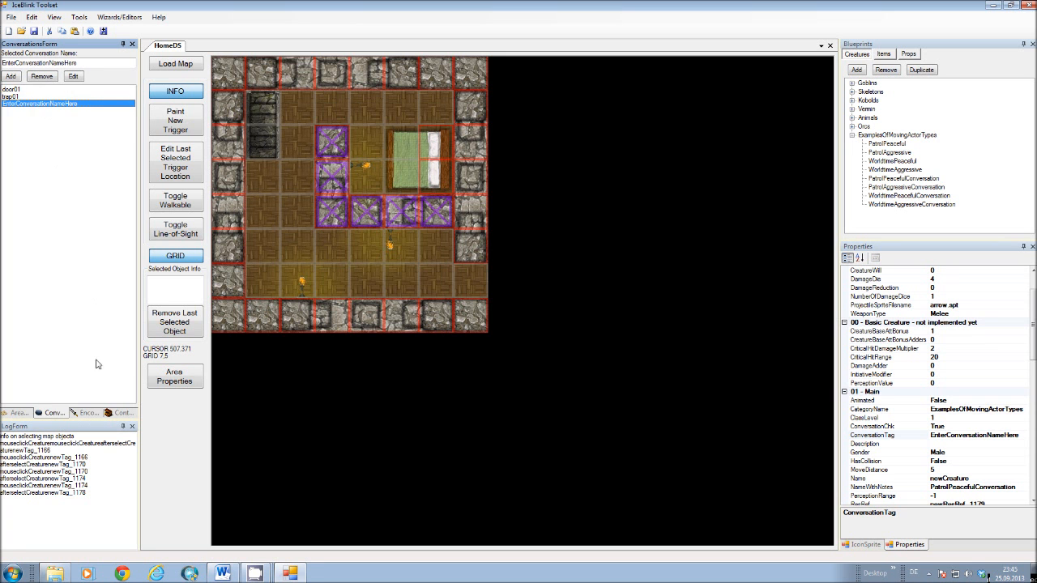
left_click(20, 412)
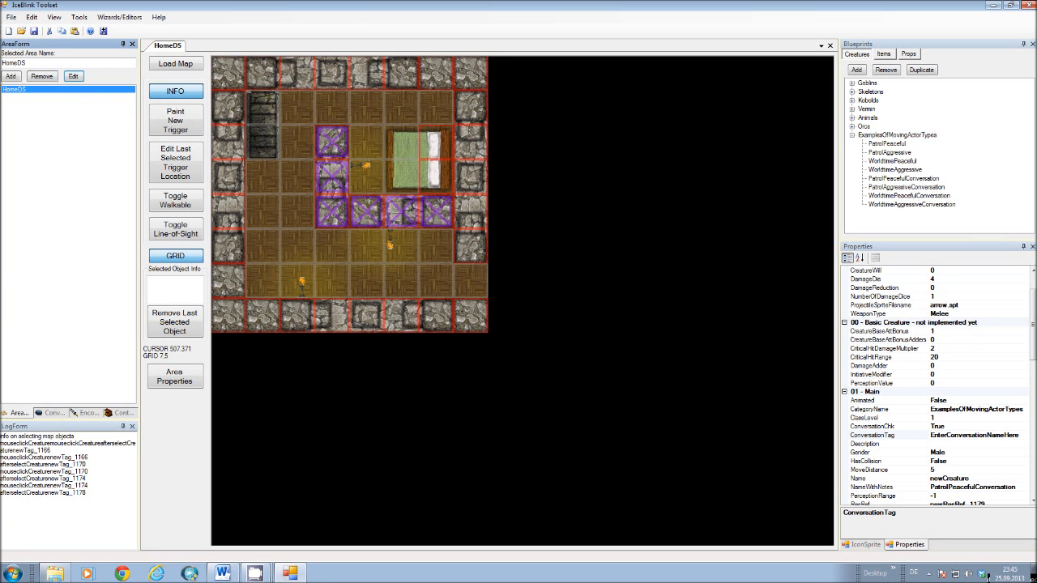
Inspect the OnHeartBeat script parameters of the PatrolPeacefulConversation and PatrolPeaceful creatures, closing each parameter window again.
left_click_drag(1033, 335, 1033, 471)
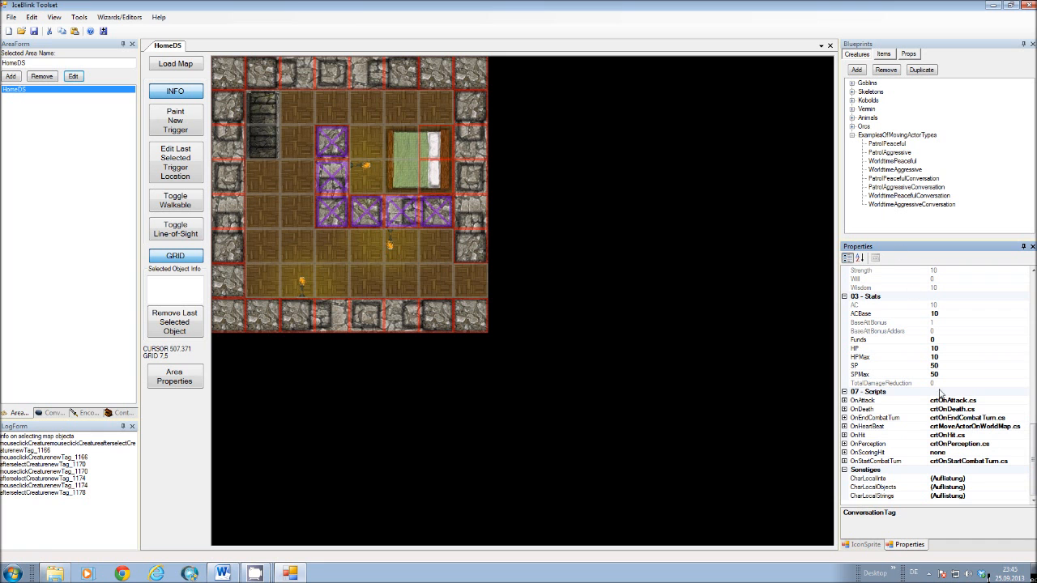
left_click(1004, 428)
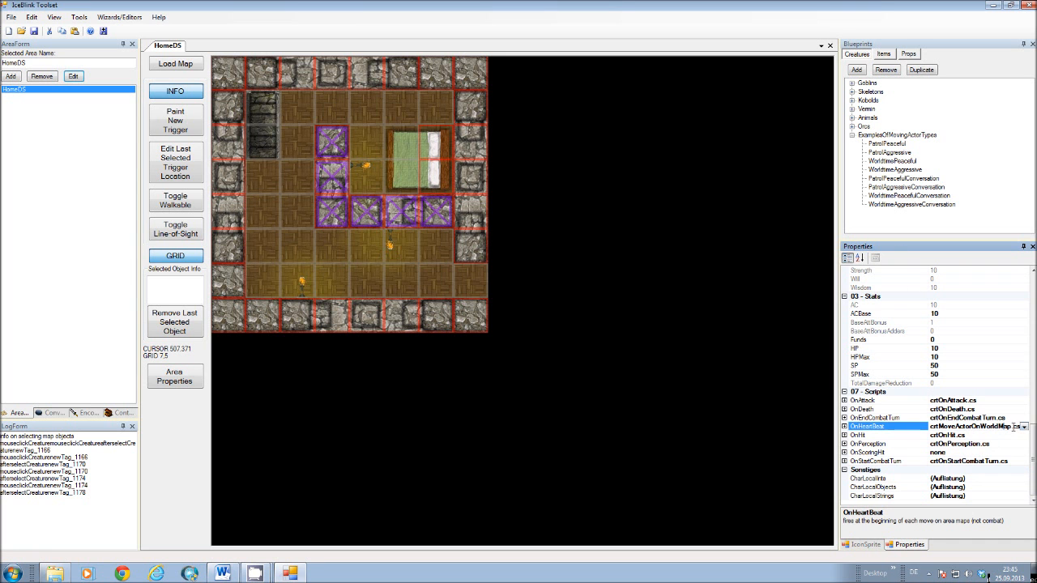
left_click(1024, 428)
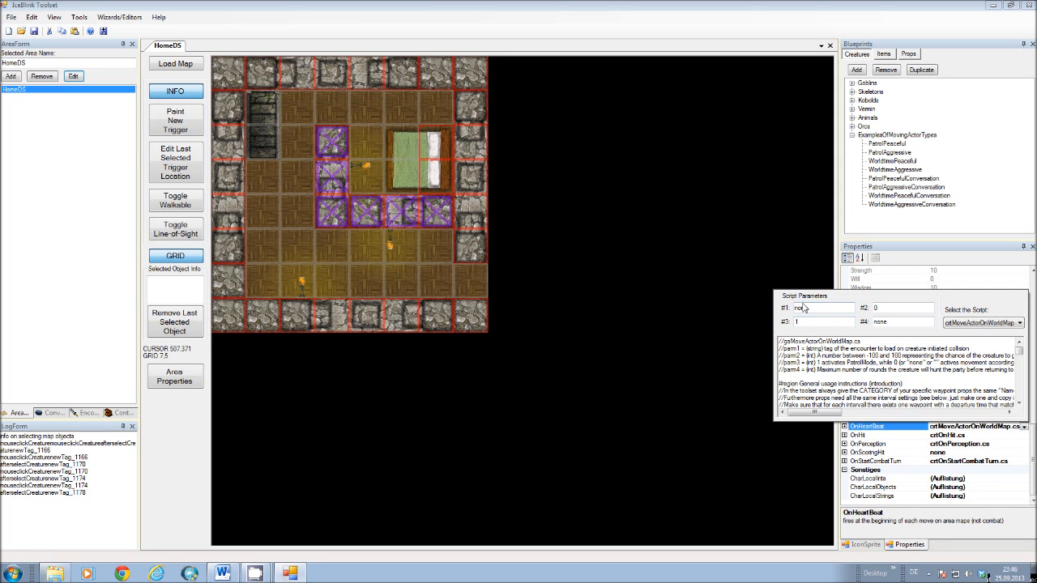
left_click(790, 220)
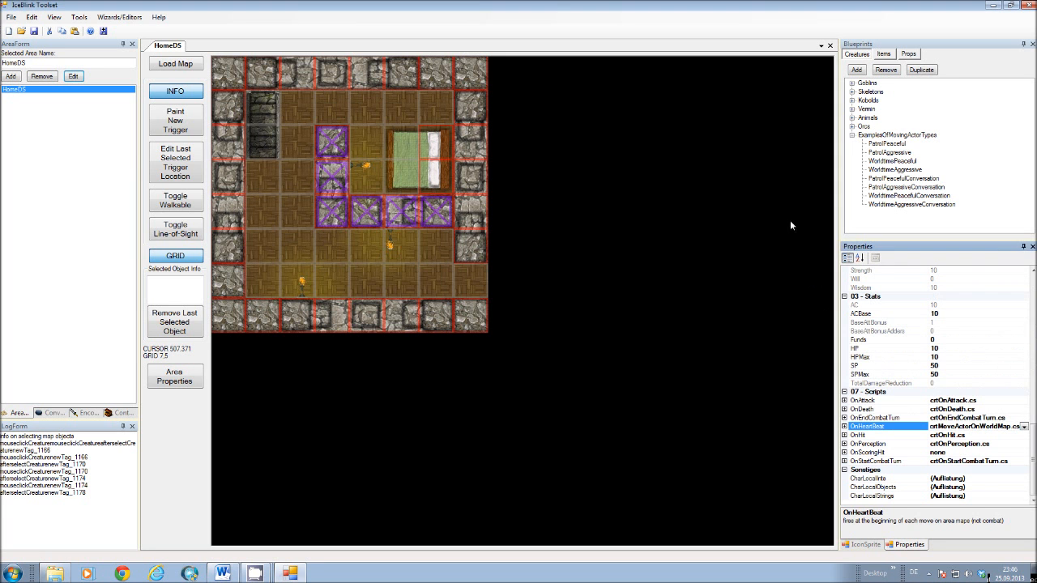
left_click(887, 144)
left_click(998, 429)
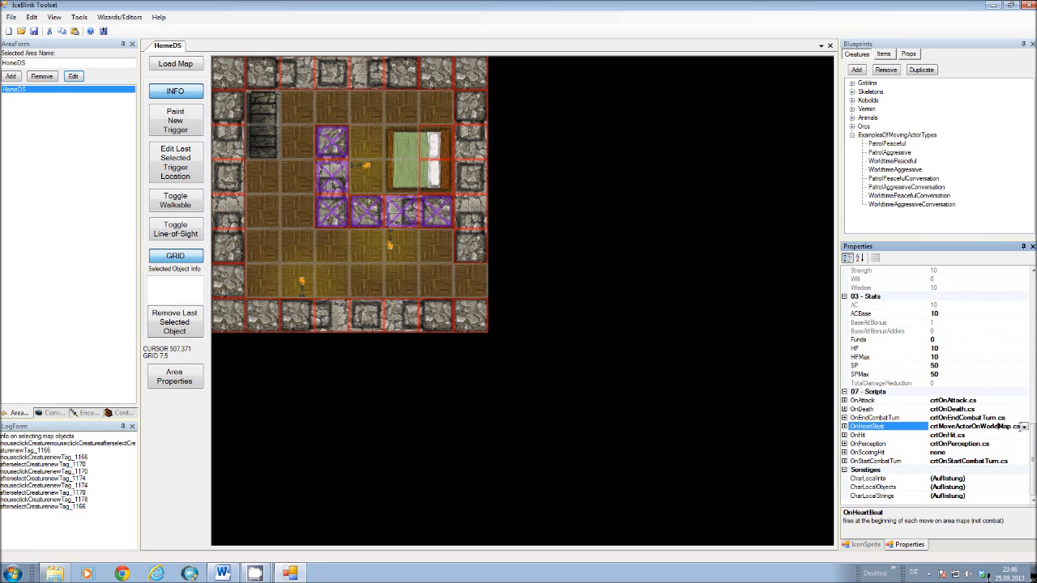
left_click(1024, 427)
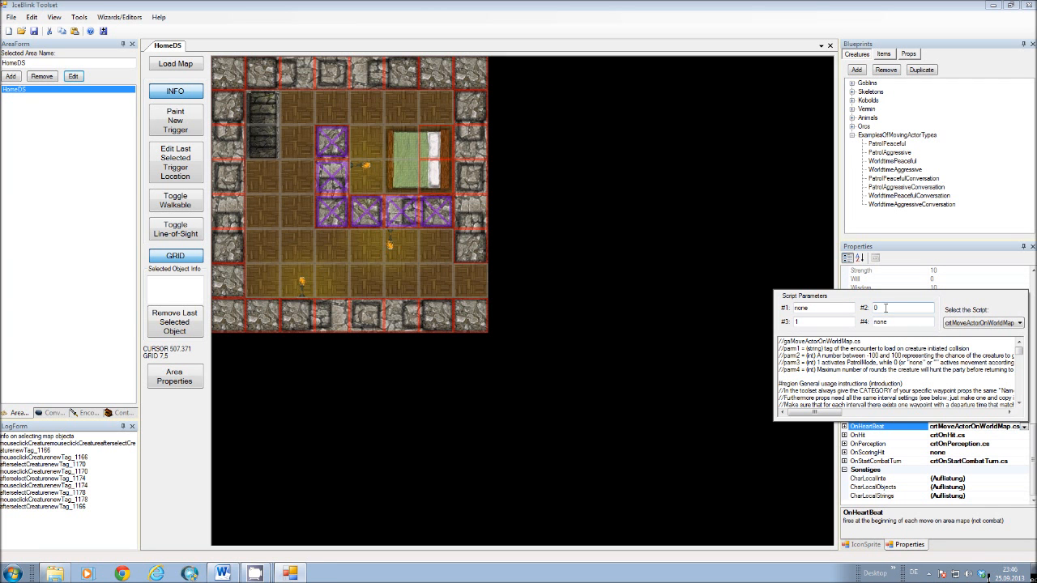
left_click(760, 233)
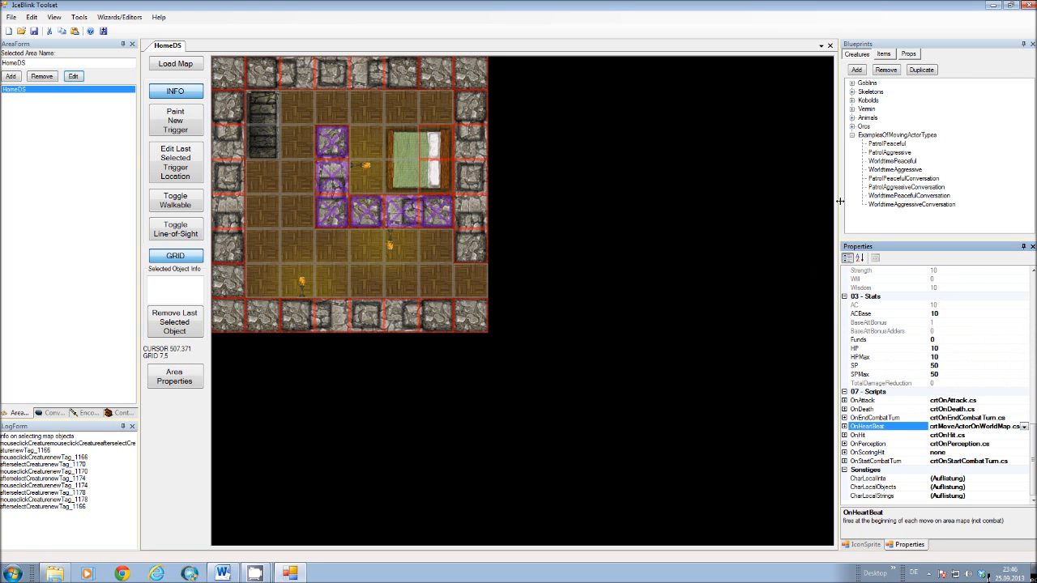
Inspect the WorldtimeAggressive creature's OnHeartBeat script parameters and close the parameter window.
left_click(900, 171)
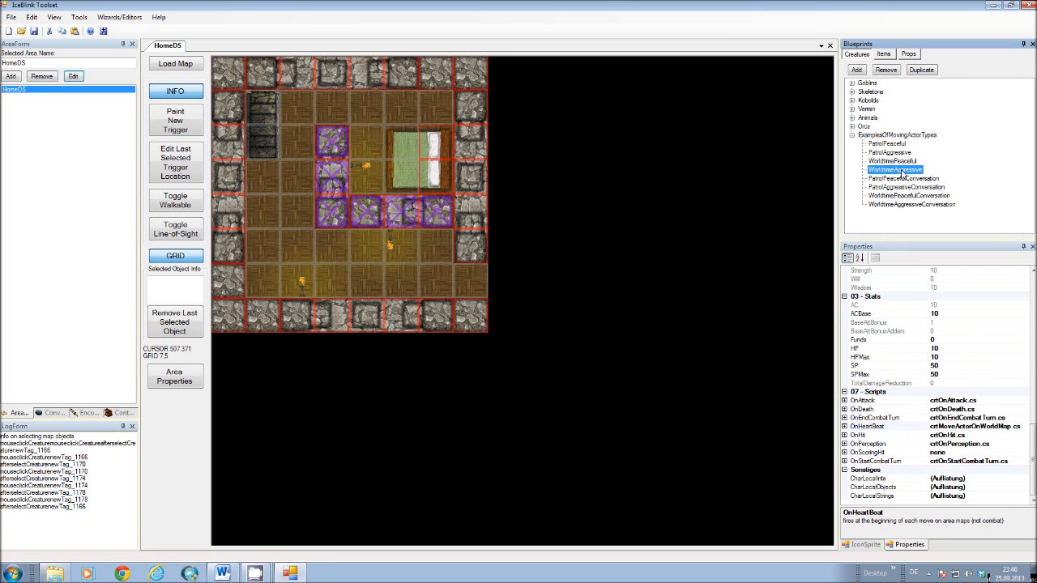
left_click(1021, 427)
left_click(1024, 427)
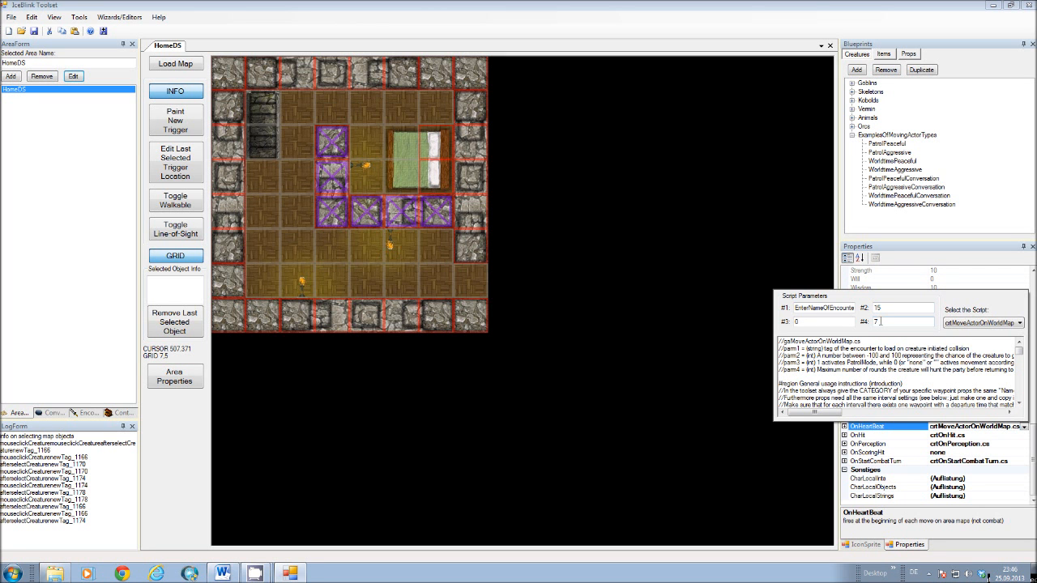
left_click(683, 198)
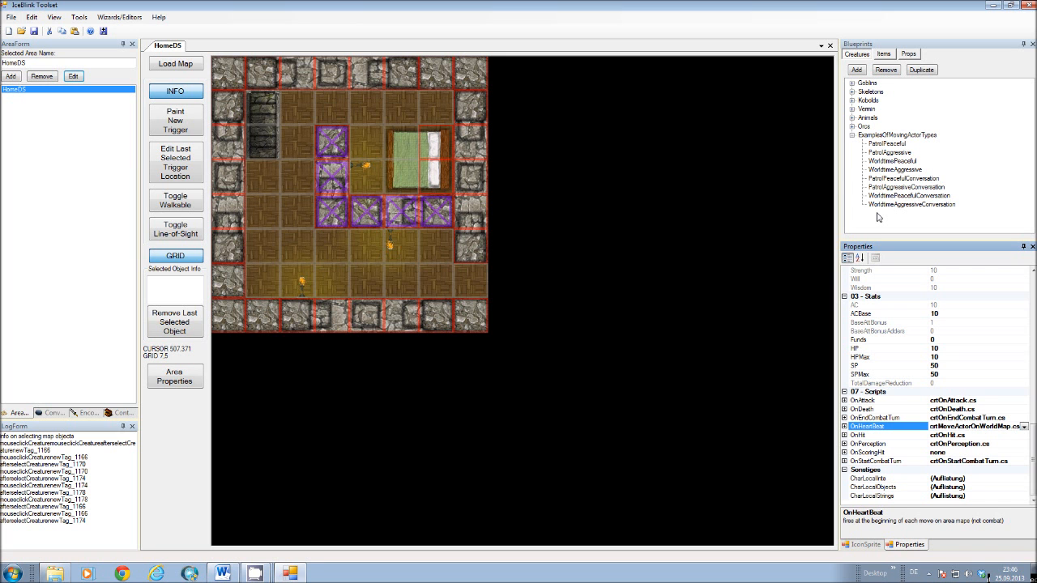
Duplicate the PatrolPeaceful creature blueprint in the ExamplesOfMovingActorTypes category.
left_click(853, 136)
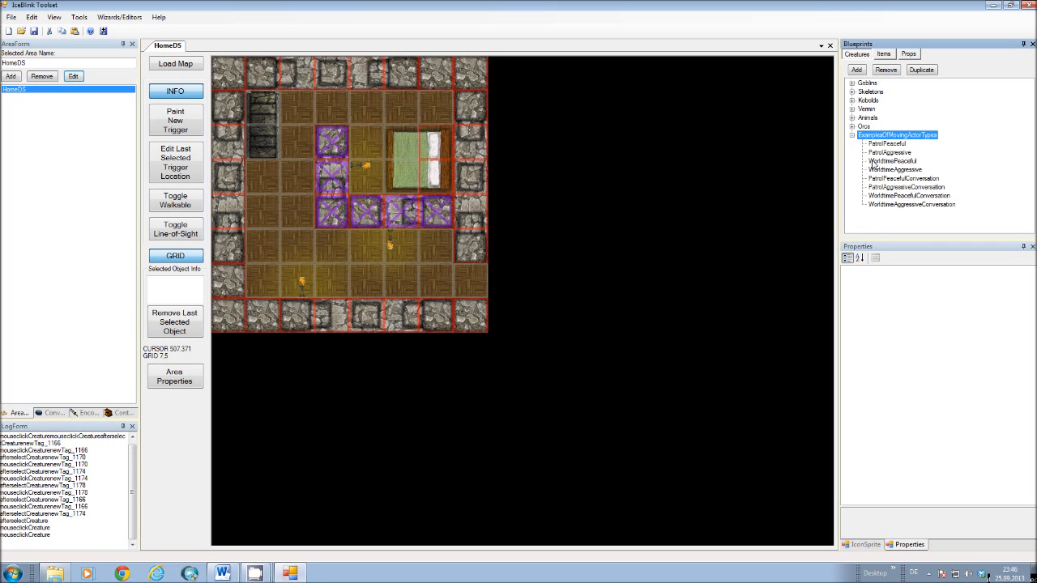
left_click(884, 145)
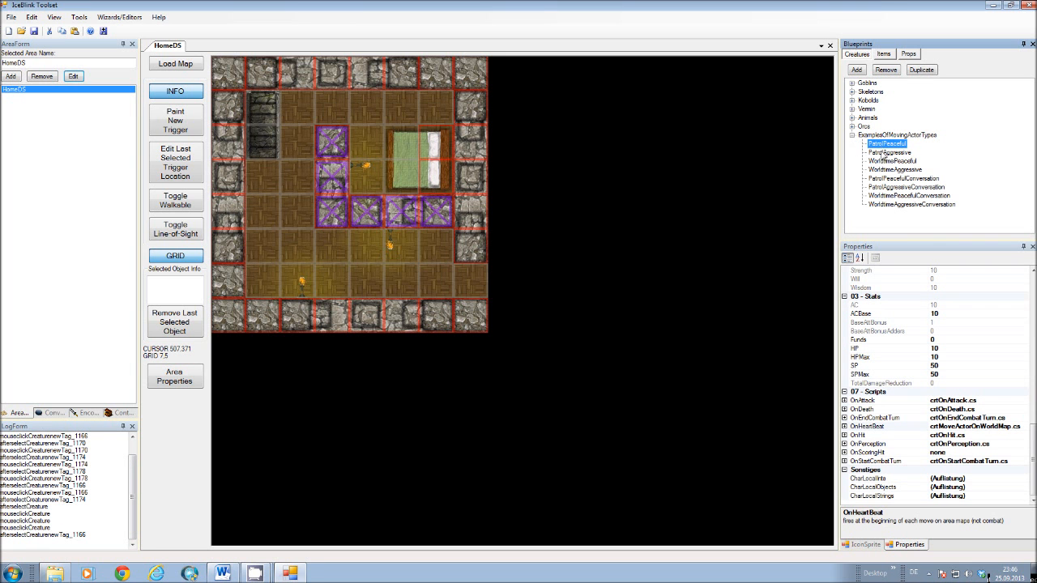
left_click(921, 70)
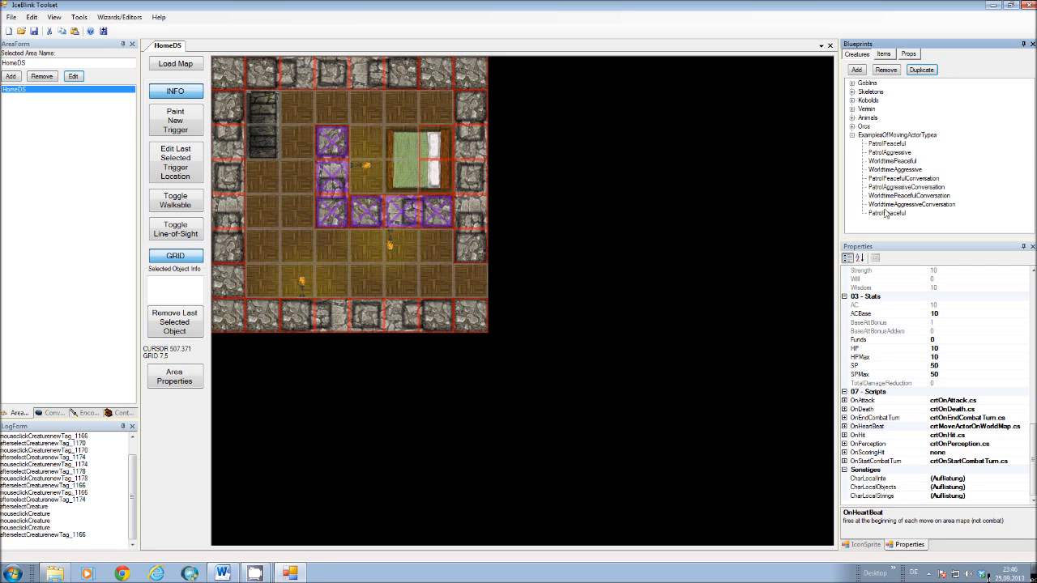
Set the Name of the duplicated PatrolPeaceful creature to Umgak27.
left_click(886, 214)
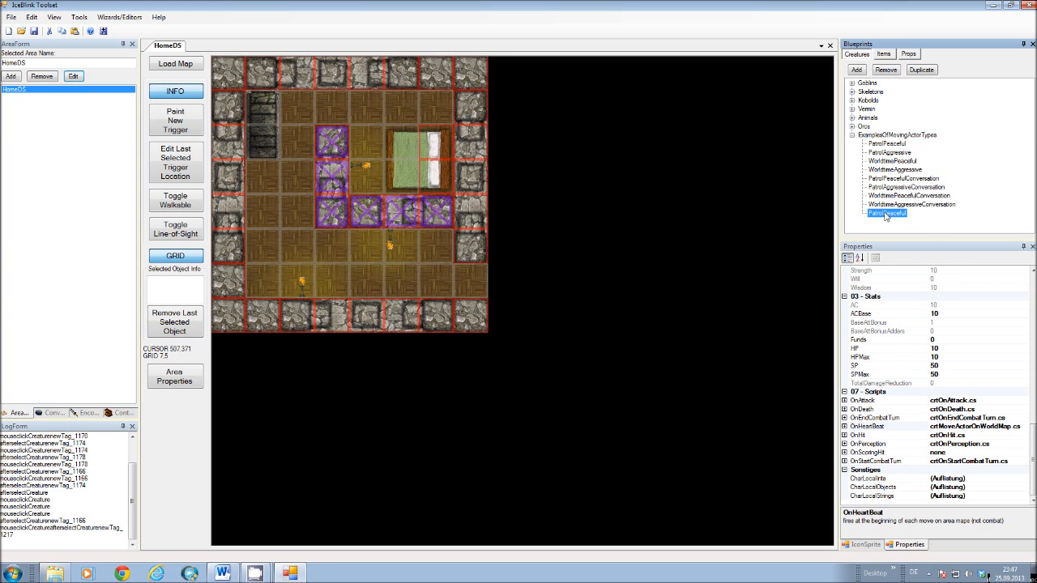
left_click_drag(1035, 450, 1035, 346)
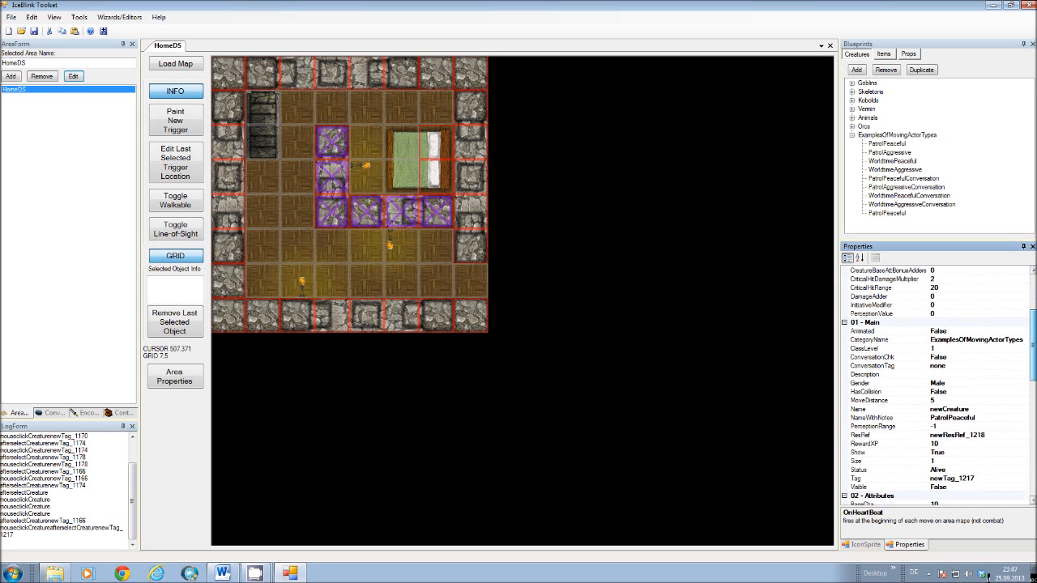
left_click(950, 410)
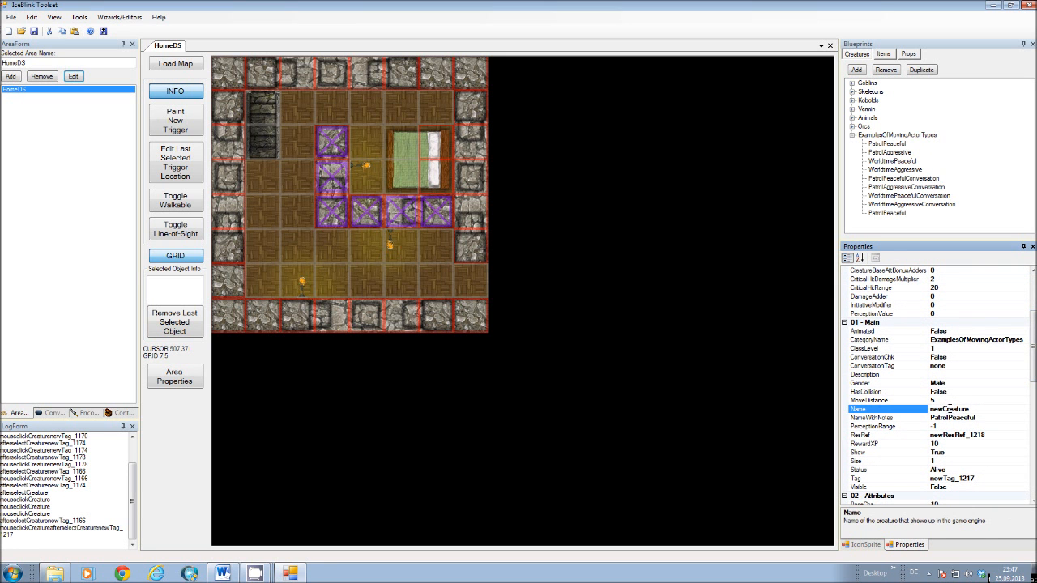
type("Umgak27")
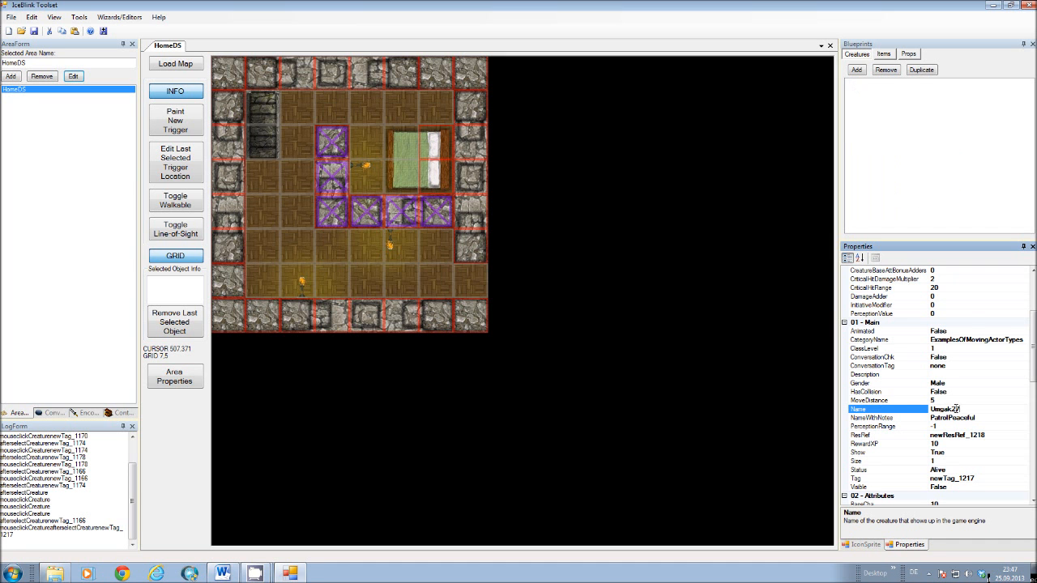
Set the duplicated creature's NameWithNotes to Umgak27PatrolPeacefulHomeDS, correcting the capitalization typos.
left_click(949, 420)
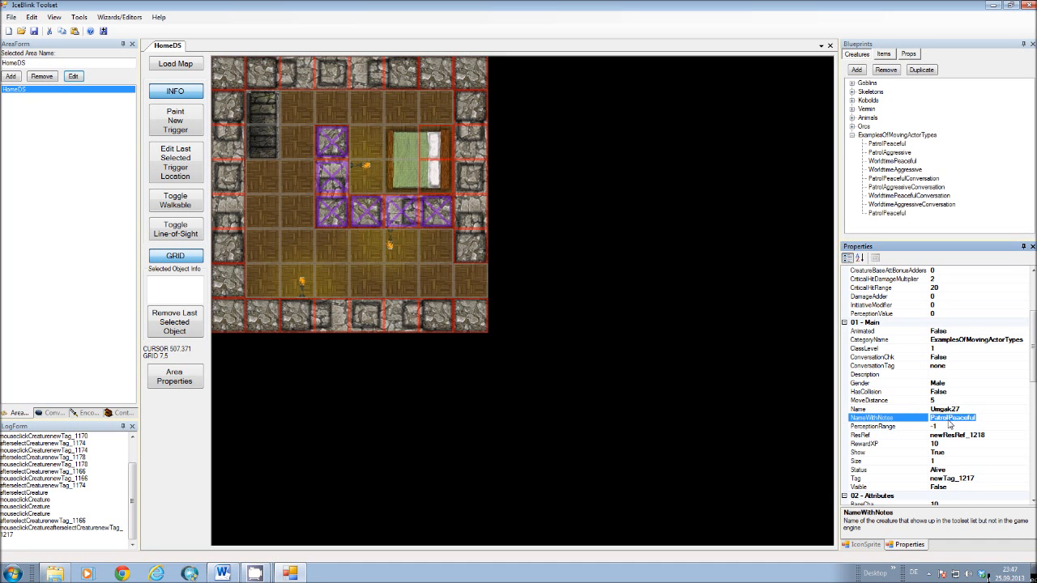
type("R")
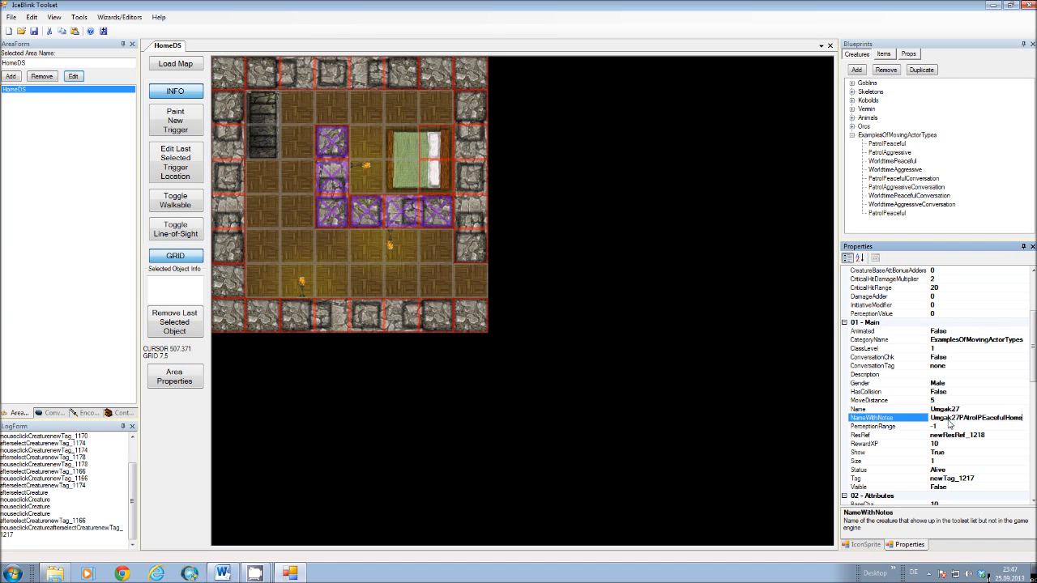
left_click(950, 420)
key("BackSpace")
type("a")
key("Delete")
type("e")
key("Return")
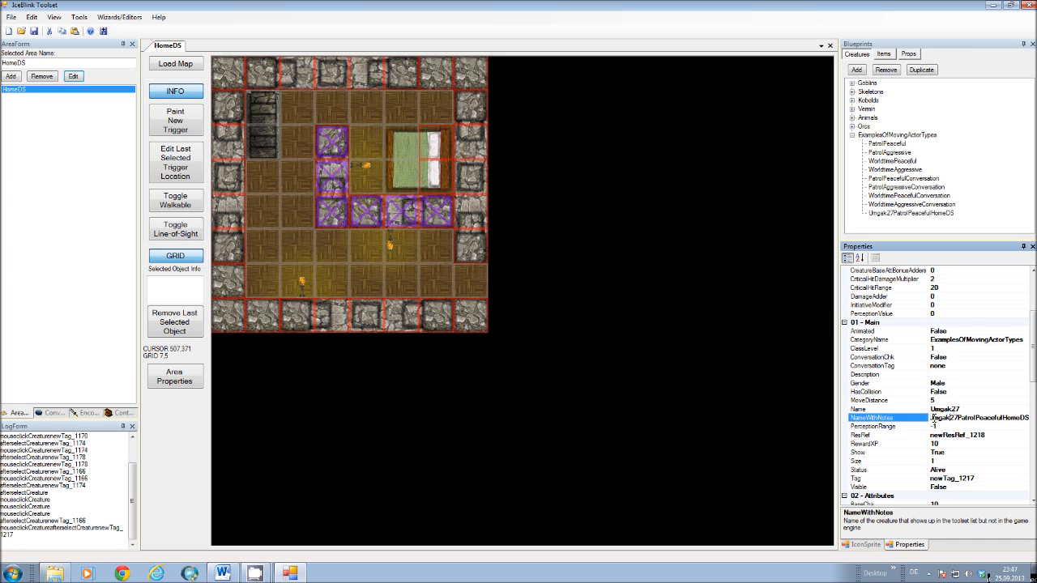
Copy the full NameWithNotes text of the Umgak27 creature to the clipboard.
left_click_drag(933, 418, 1029, 419)
left_click(961, 419)
left_click_drag(929, 418, 1029, 419)
right_click(1009, 418)
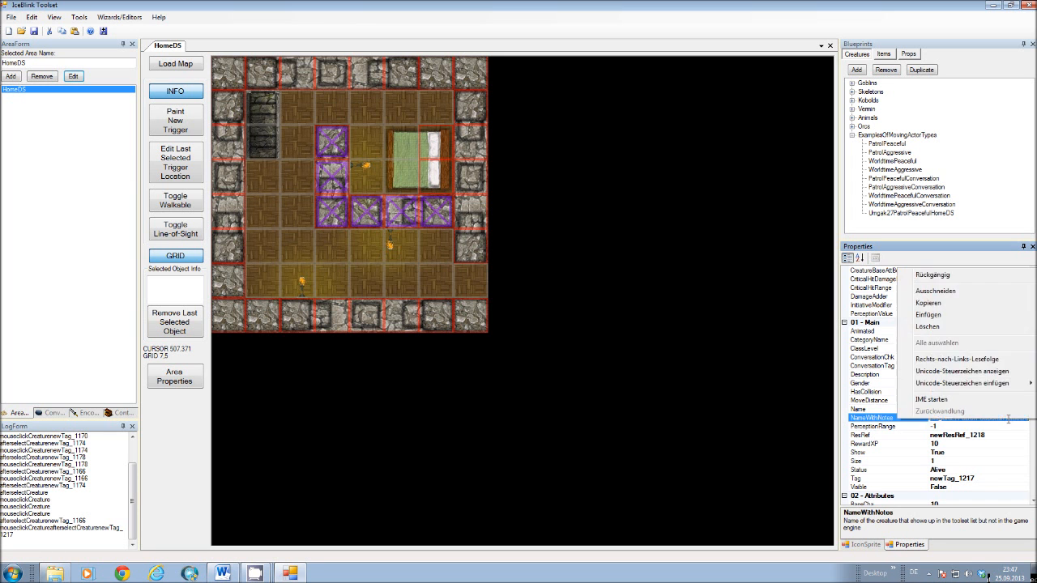
left_click(930, 303)
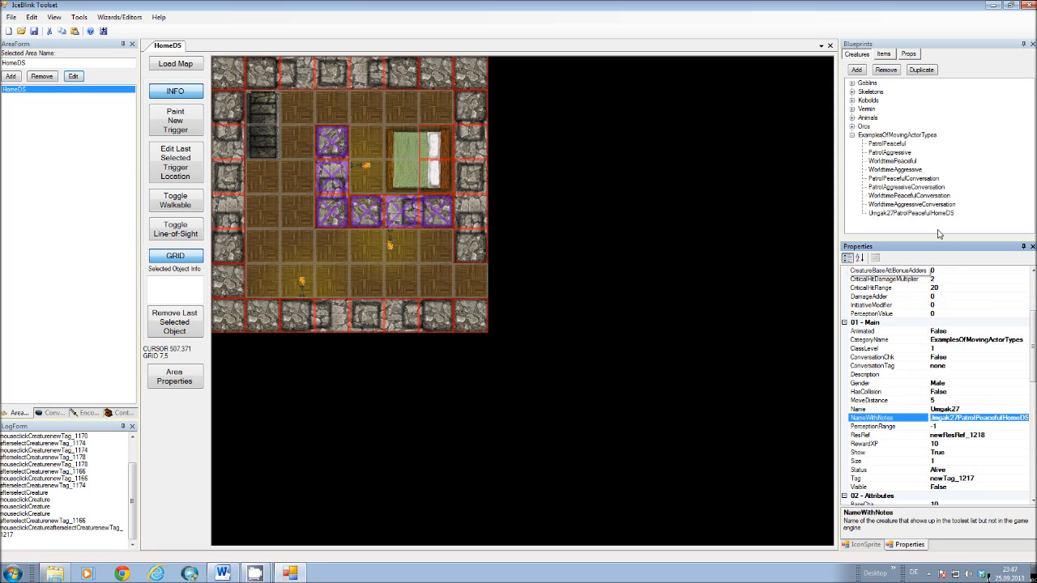
Collapse the moving actor examples and select the PatrolMover prop blueprint in the Waypoint Templates category.
left_click(853, 134)
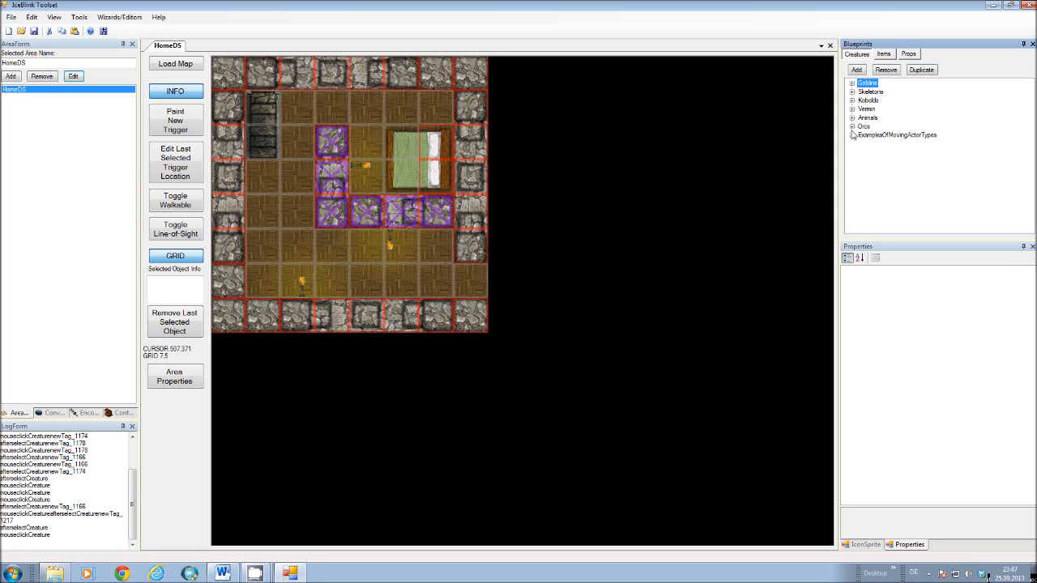
left_click(910, 54)
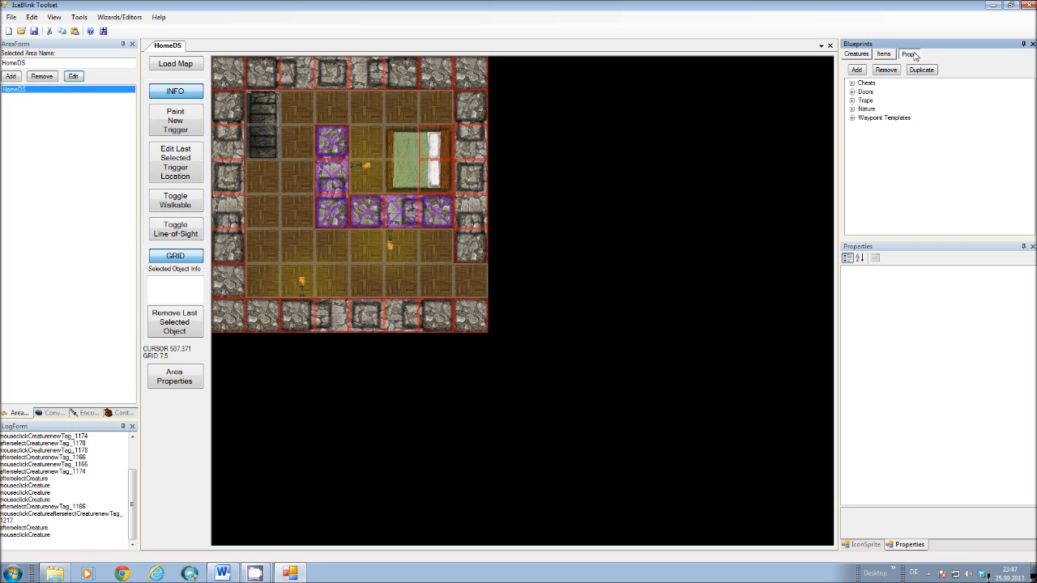
left_click(852, 118)
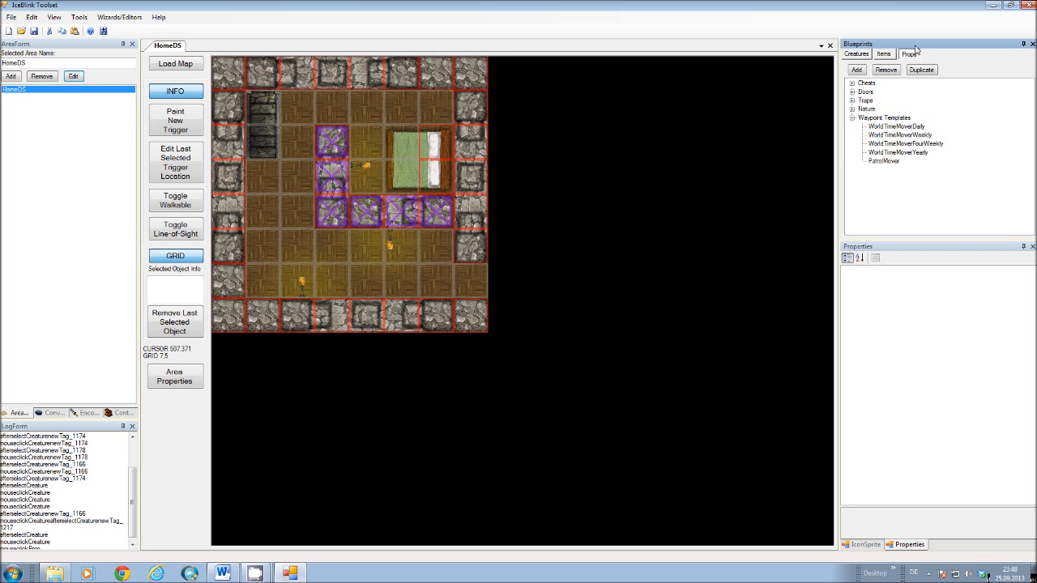
left_click(882, 161)
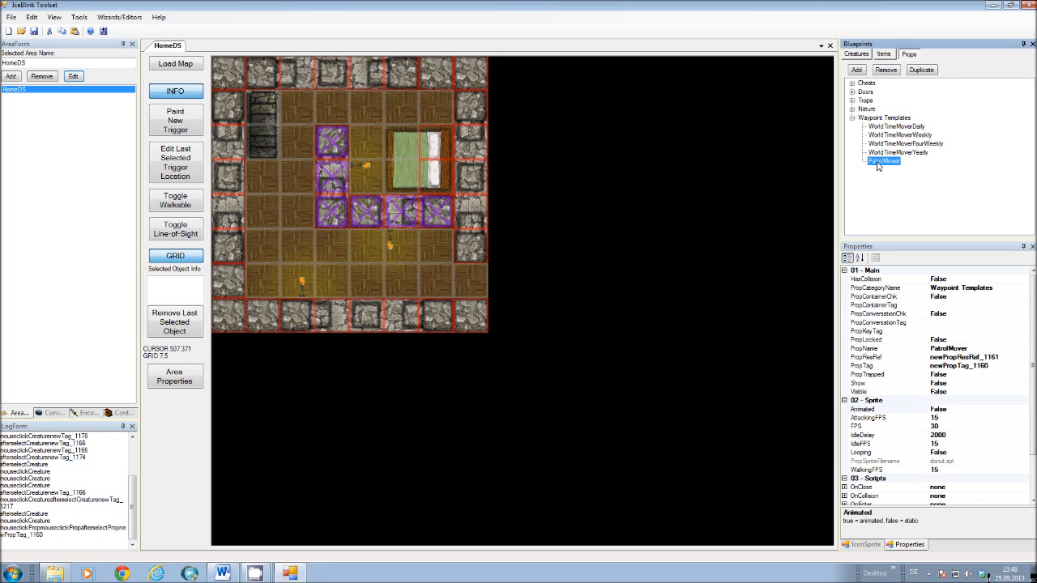
Duplicate the PatrolMover prop and set the copy's PropCategoryName to Umgak27PatrolPeacefulHomeDS using the copied text.
left_click(922, 73)
left_click(883, 170)
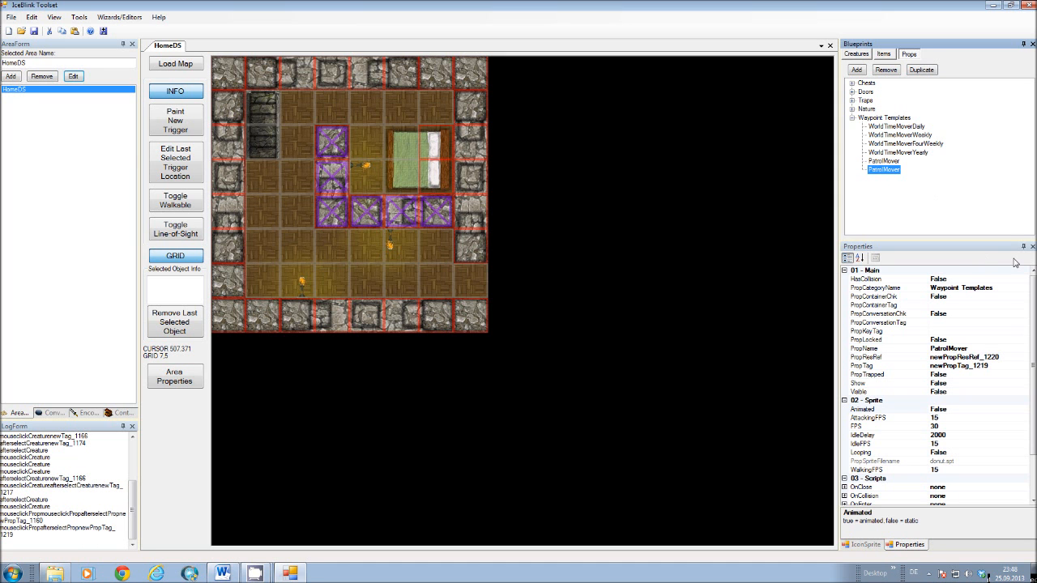
left_click(948, 350)
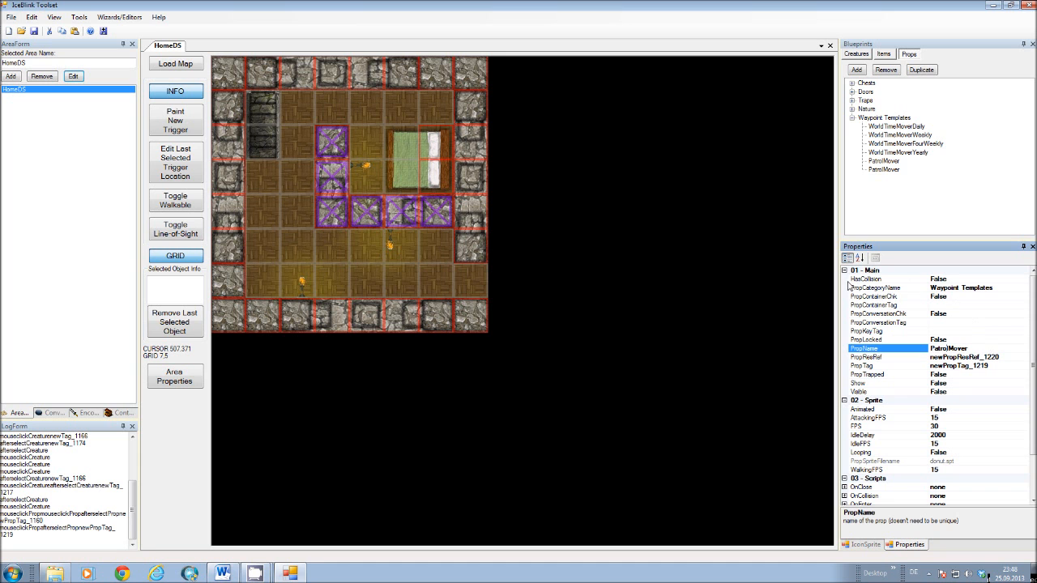
left_click(912, 289)
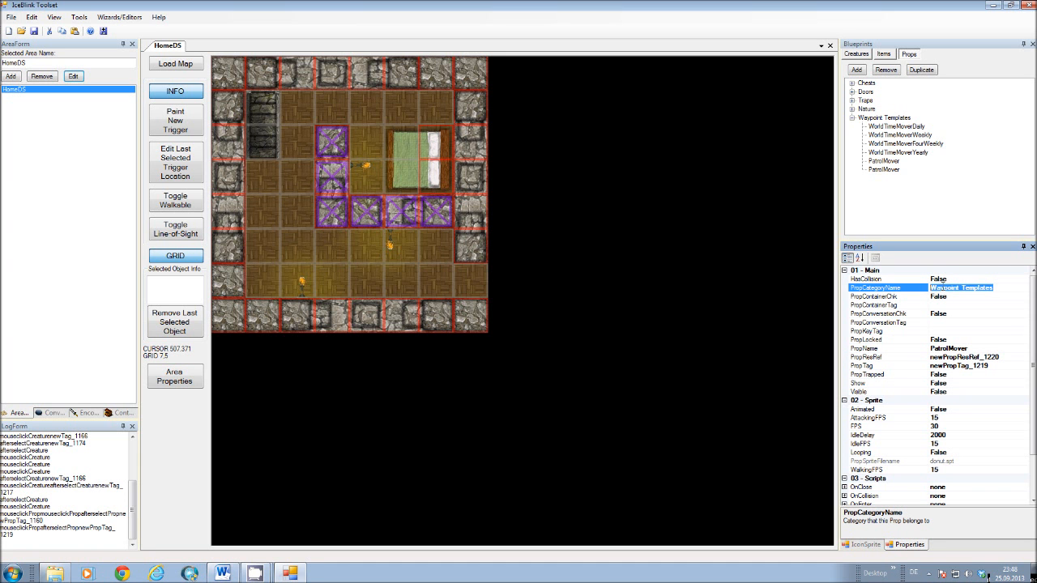
key("BackSpace")
right_click(942, 287)
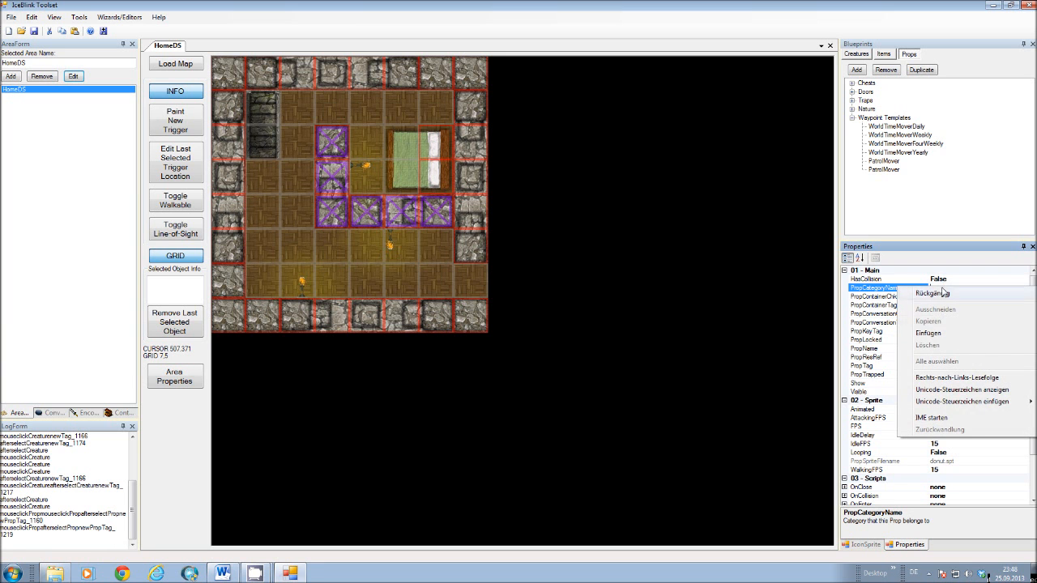
left_click(929, 333)
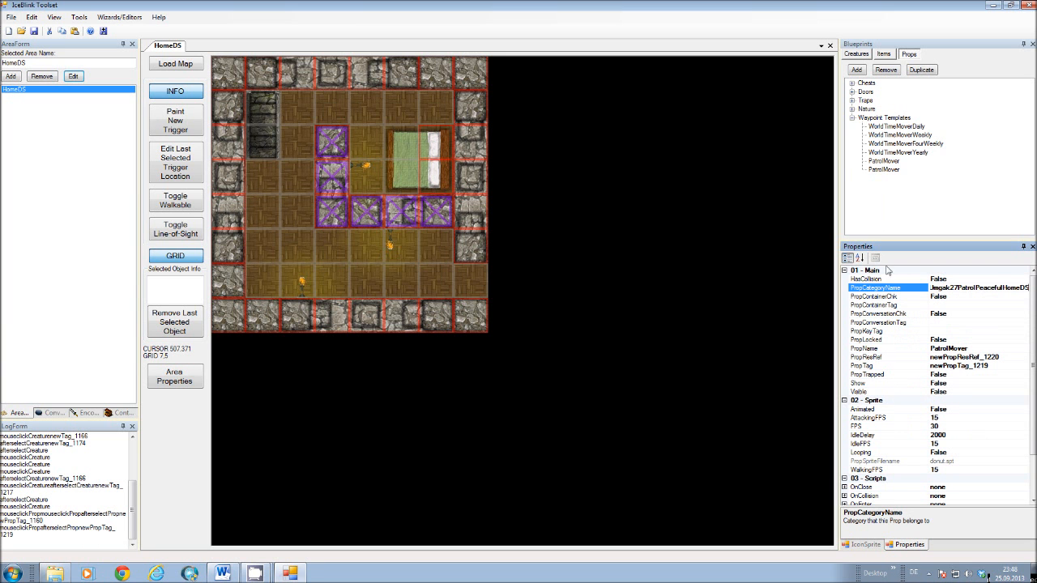
left_click(894, 297)
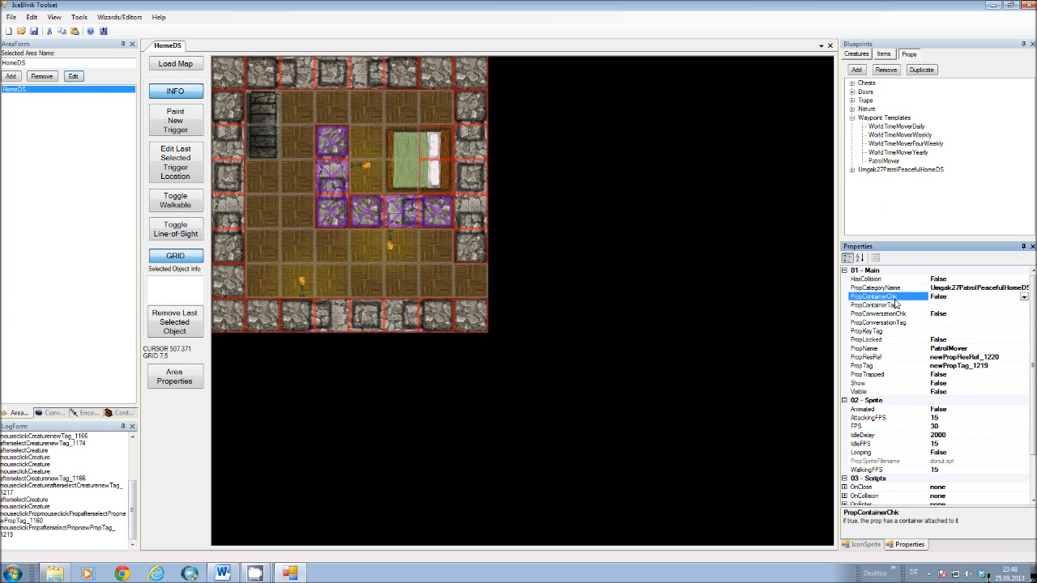
Duplicate the PatrolMover in the Umgak27PatrolPeacefulHomeDS category, check the error details and continue running the toolset.
left_click(851, 118)
left_click(884, 128)
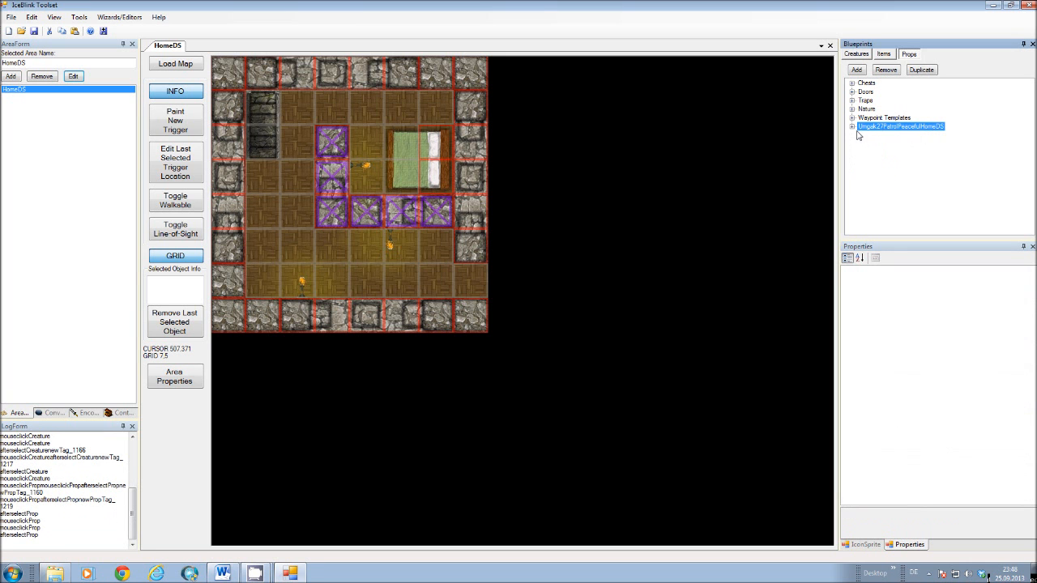
double_click(864, 128)
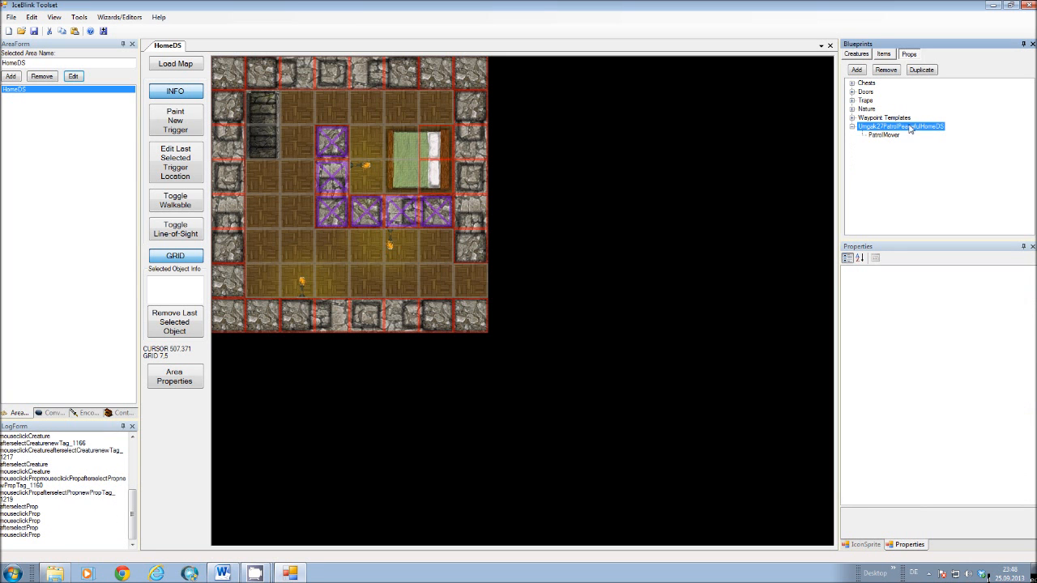
left_click(897, 138)
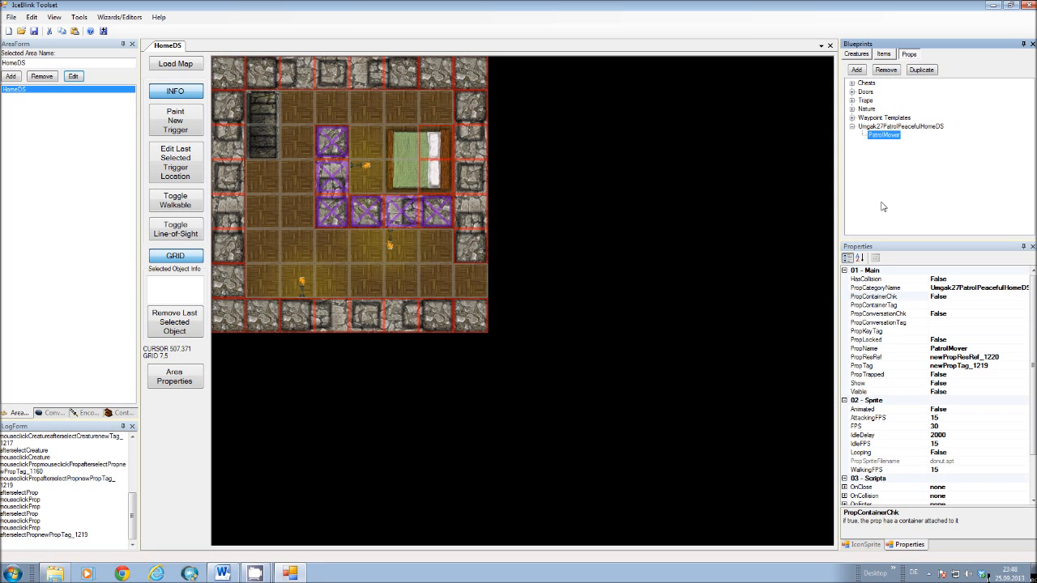
left_click(922, 69)
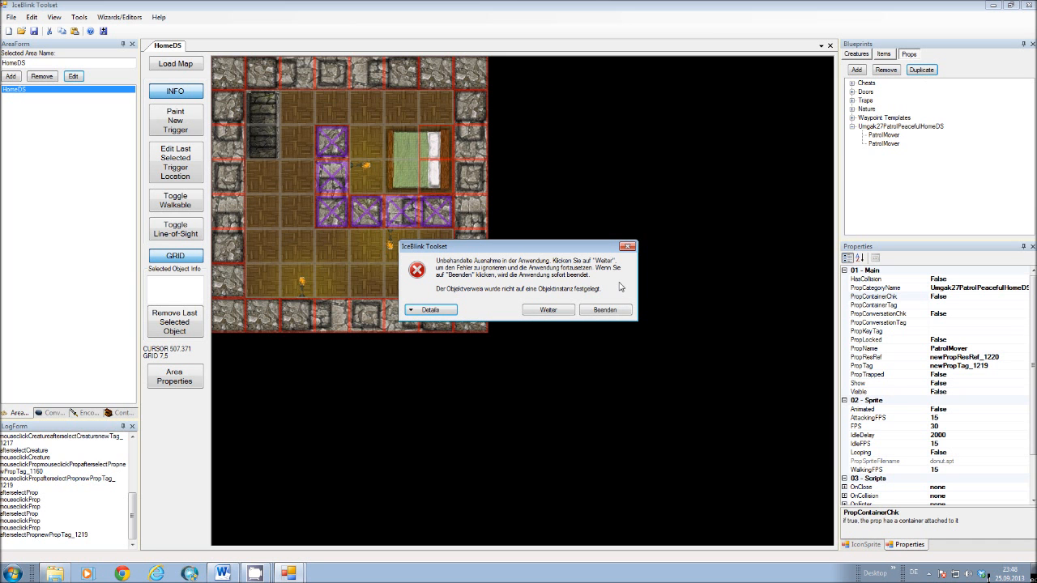
left_click(425, 311)
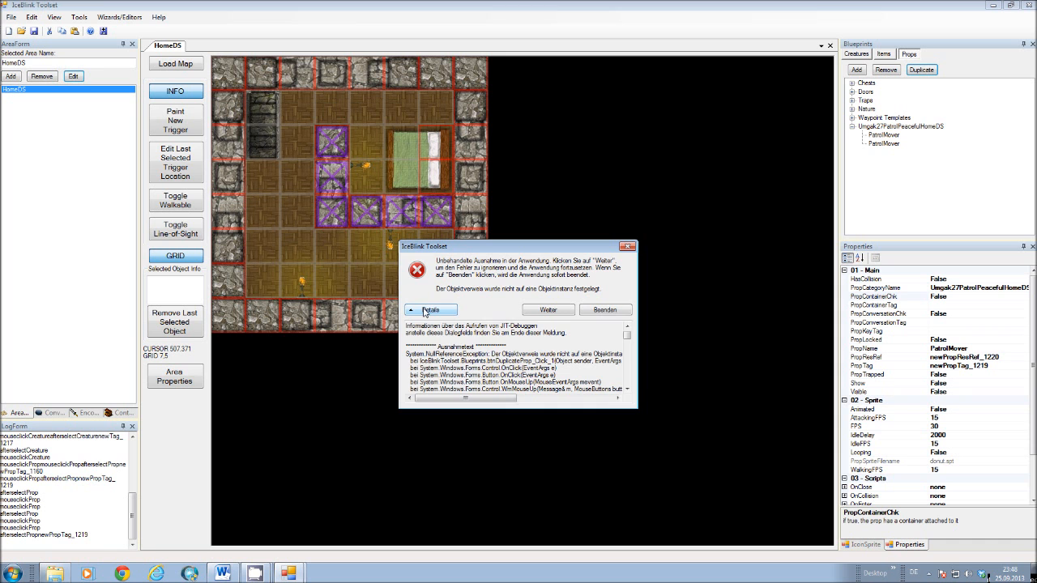
left_click(428, 310)
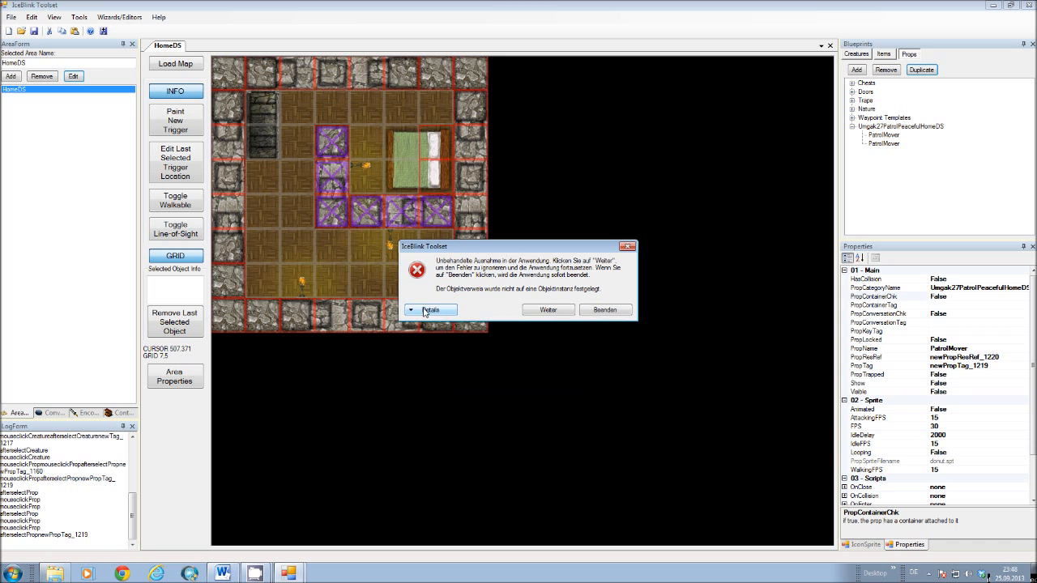
left_click(567, 313)
Make three more PatrolMover copies in the Umgak27PatrolPeacefulHomeDS category and check the tags of the copies.
left_click(884, 136)
left_click(884, 146)
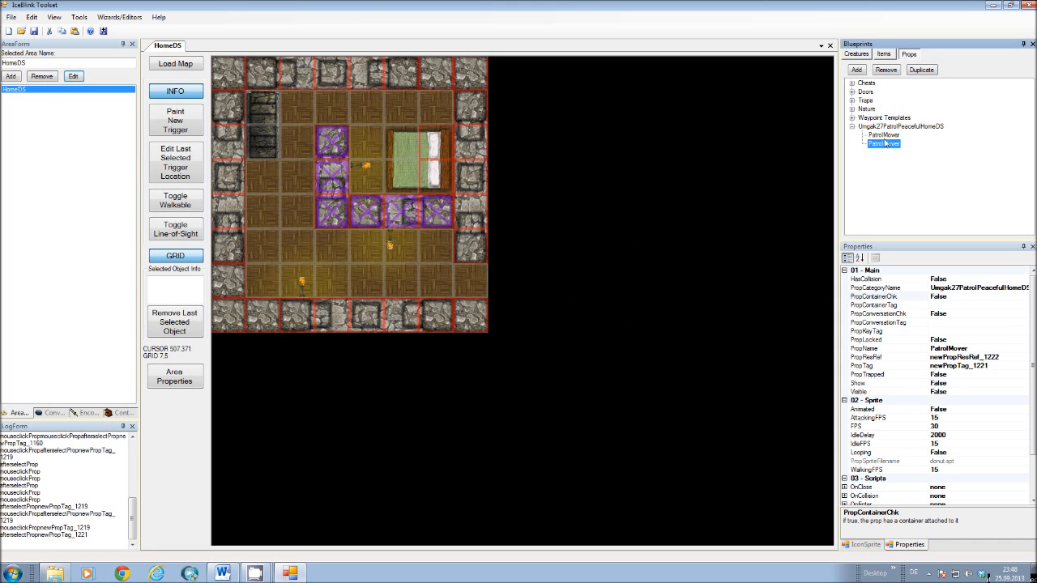
left_click(883, 134)
left_click(927, 73)
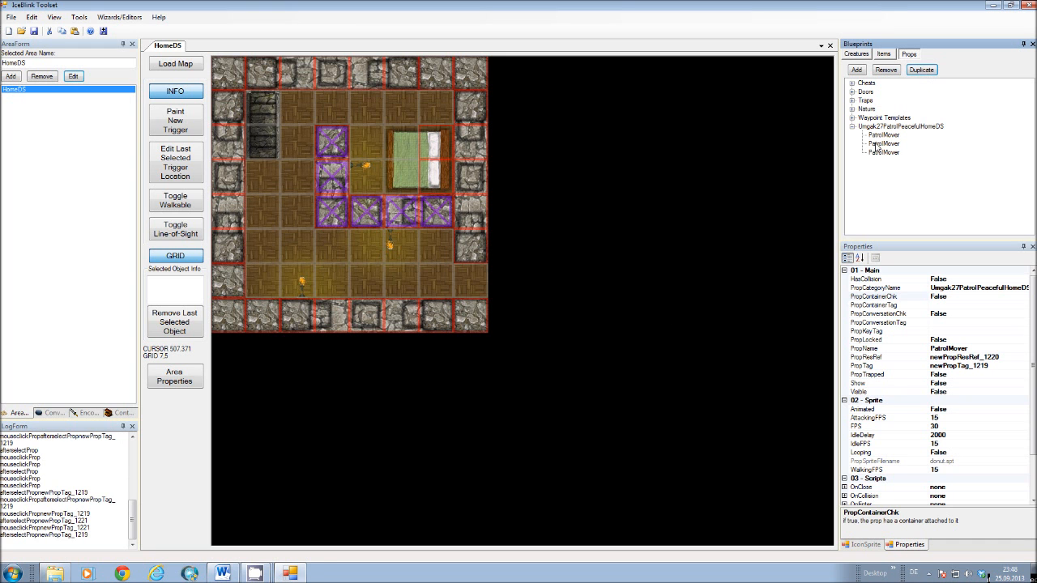
left_click(924, 73)
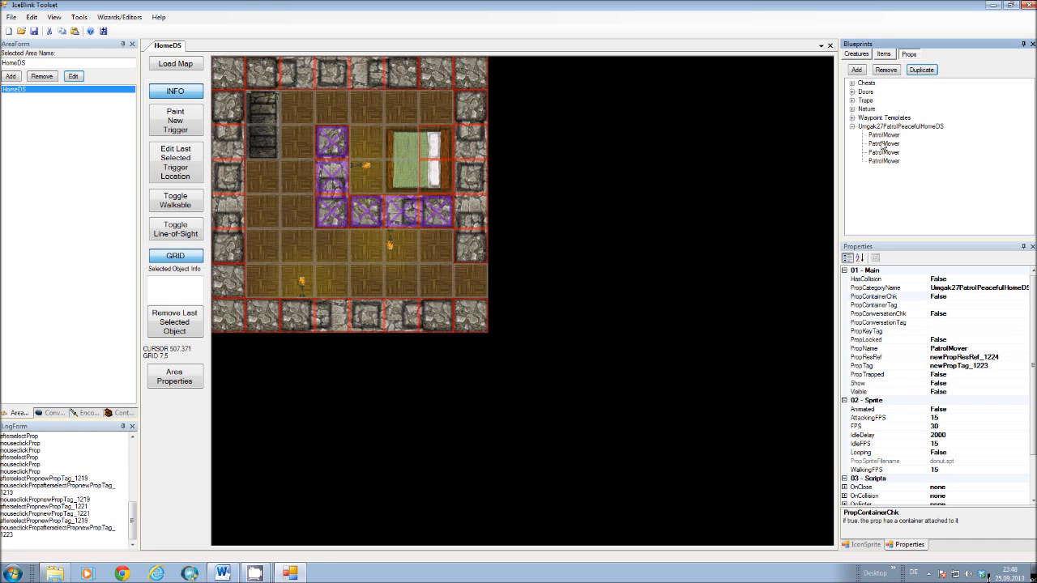
left_click(923, 73)
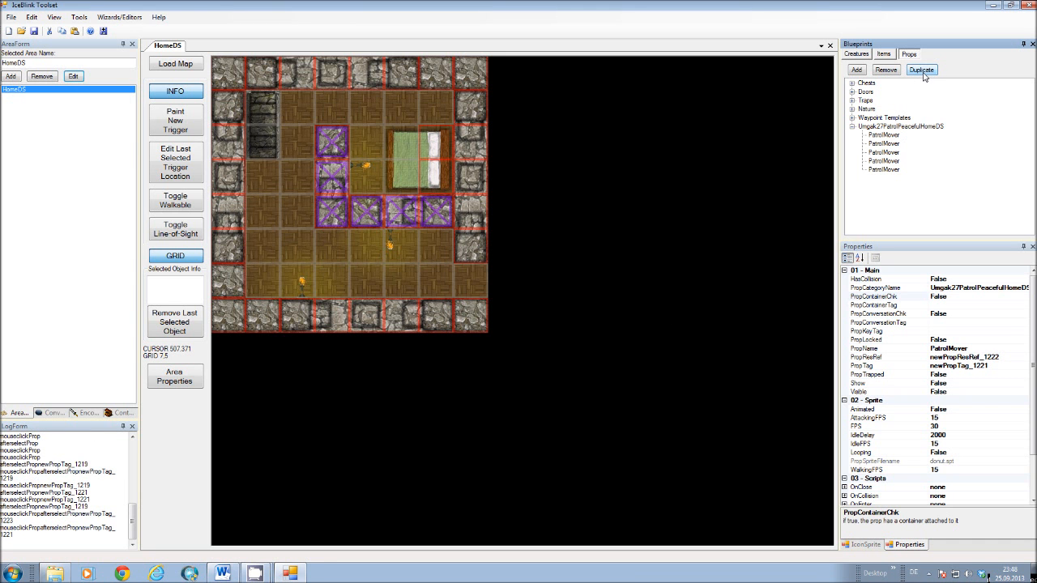
left_click(893, 144)
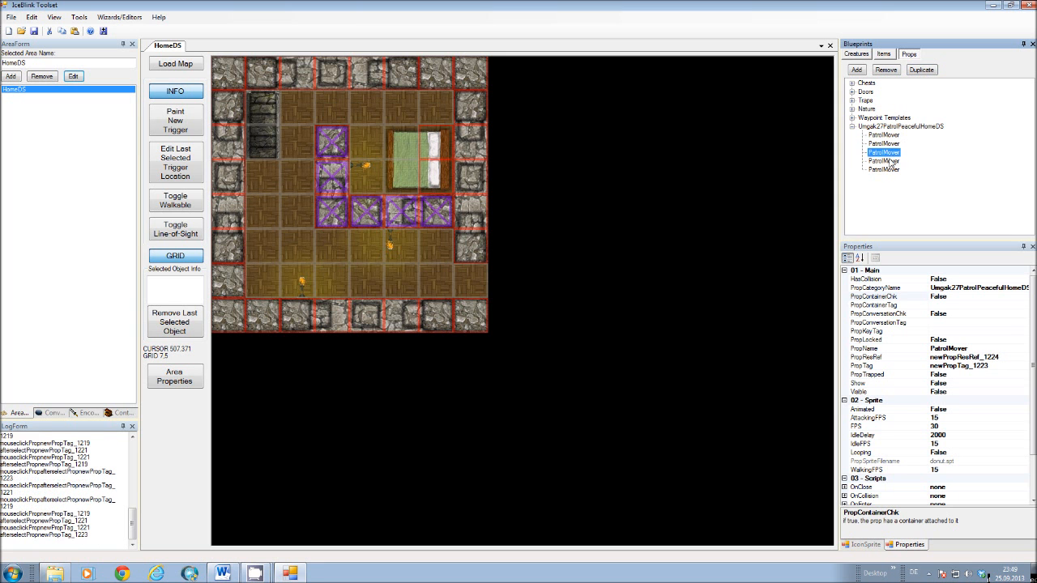
left_click(883, 160)
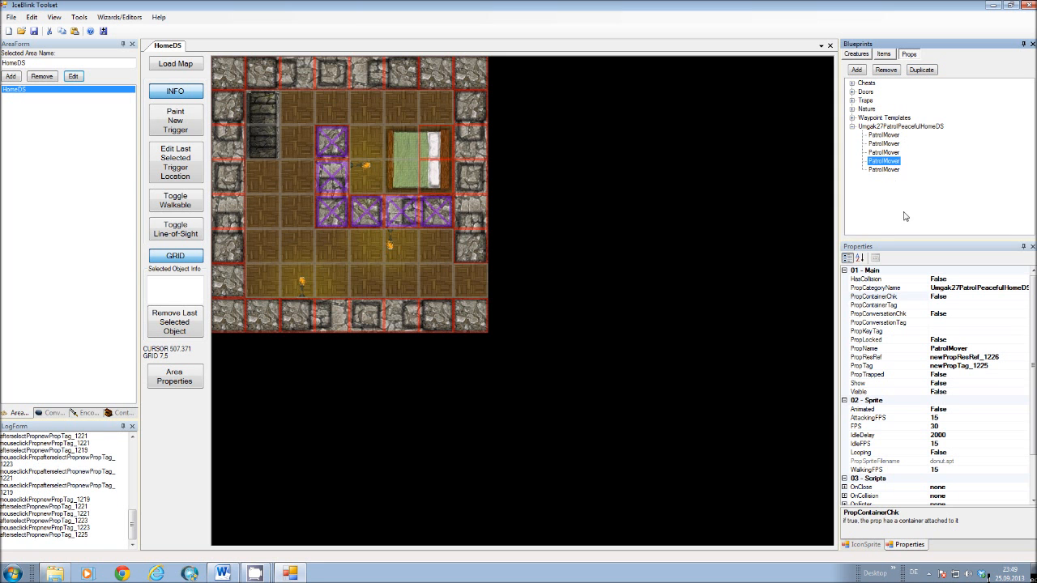
Show the first Umgak27 PatrolMover's icon sprite and shrink the known traits and spells lists to reveal the whole preview.
left_click(886, 136)
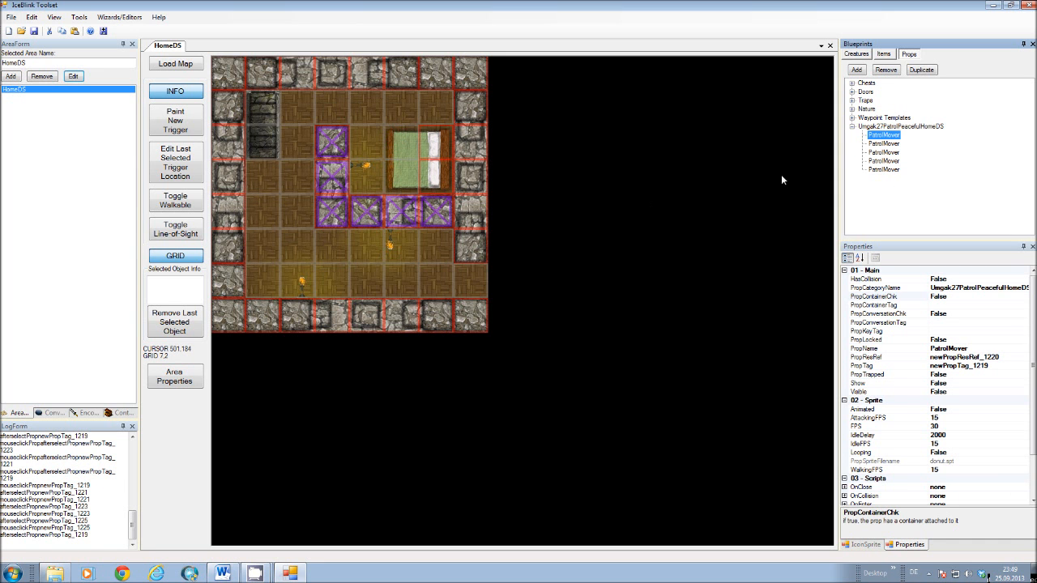
left_click(865, 544)
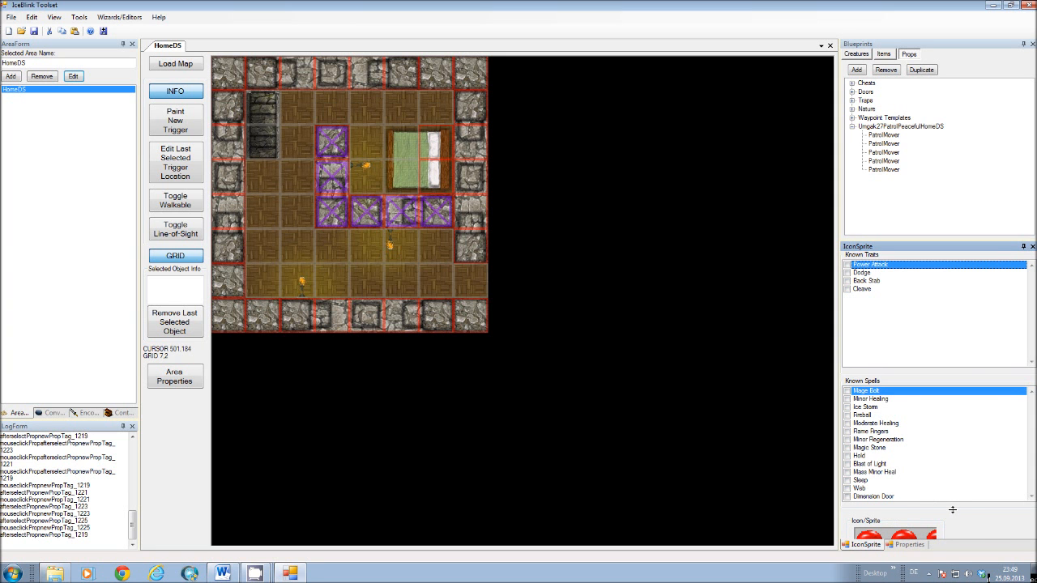
left_click_drag(953, 510, 951, 420)
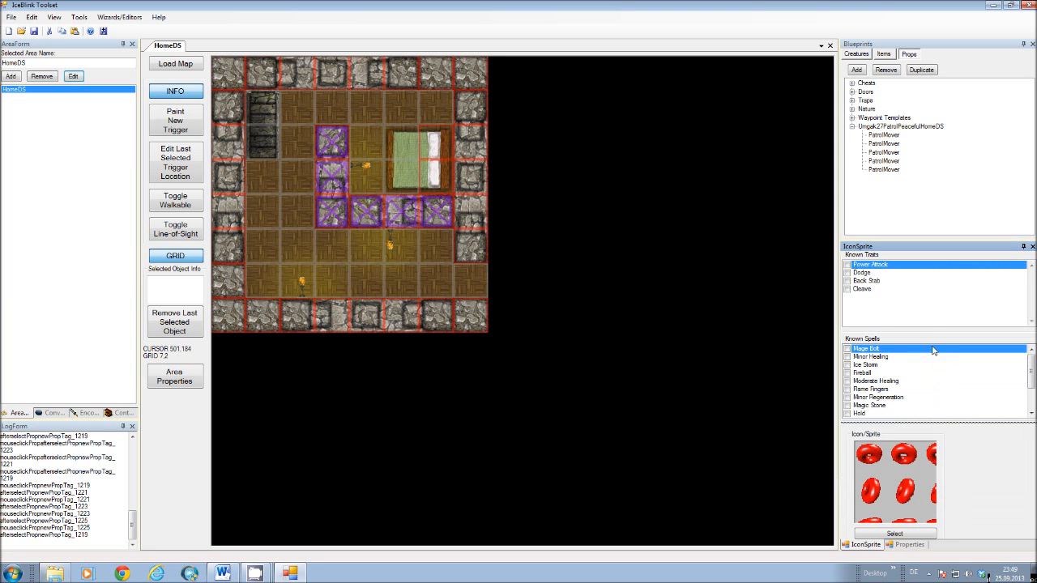
left_click_drag(934, 334, 934, 291)
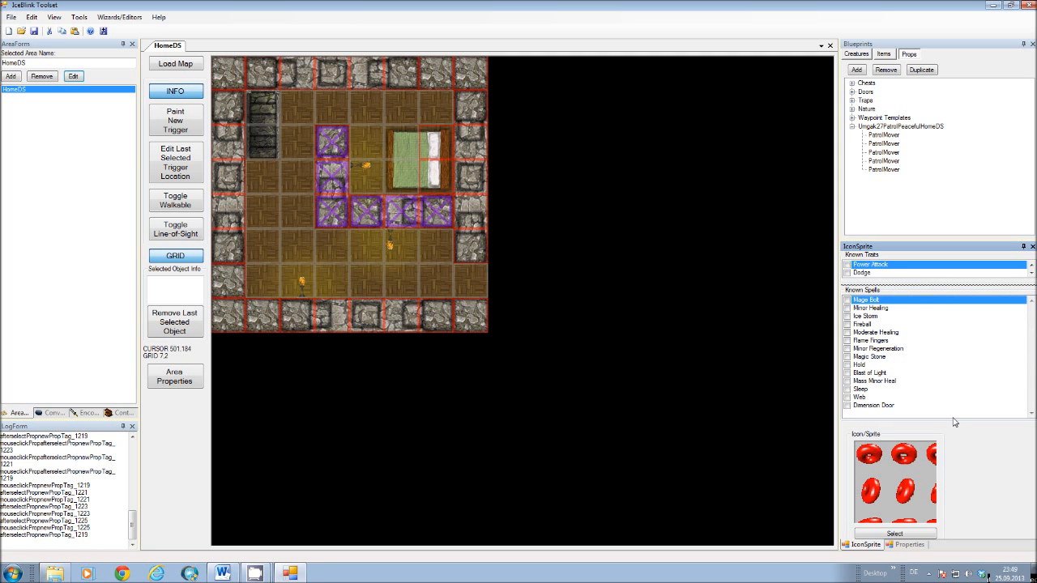
left_click_drag(954, 423, 917, 370)
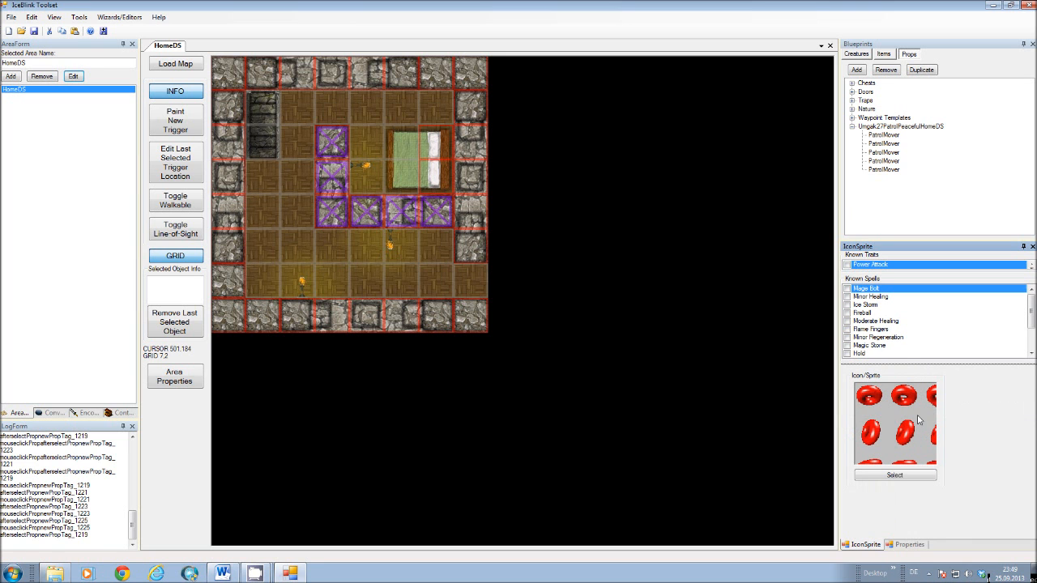
Place the first Umgak27 PatrolMover at grid 5,1 above the bed and the second at grid 2,3 in the HomeDS area.
left_click(886, 136)
left_click(883, 144)
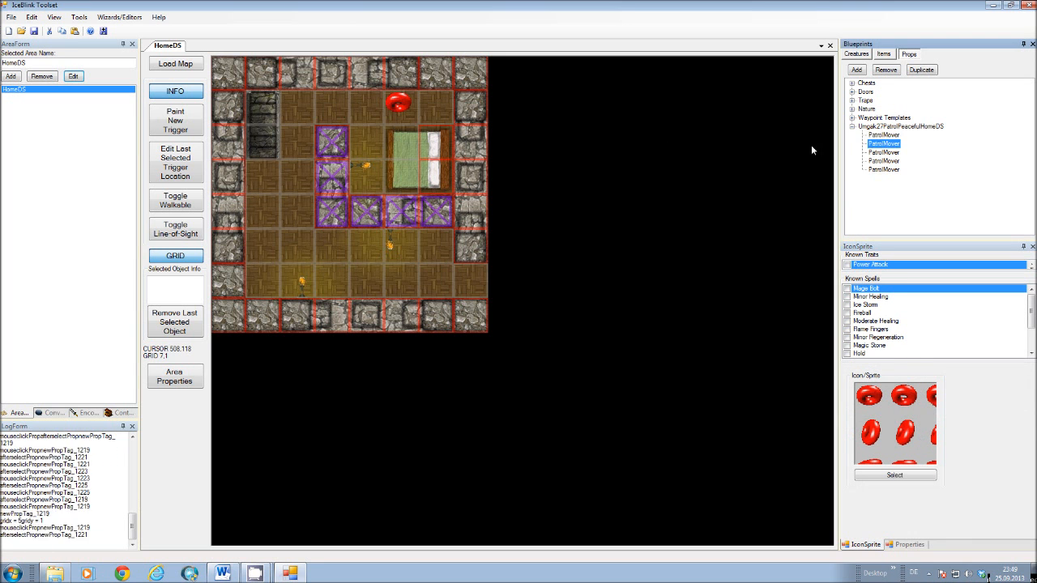
left_click(294, 171)
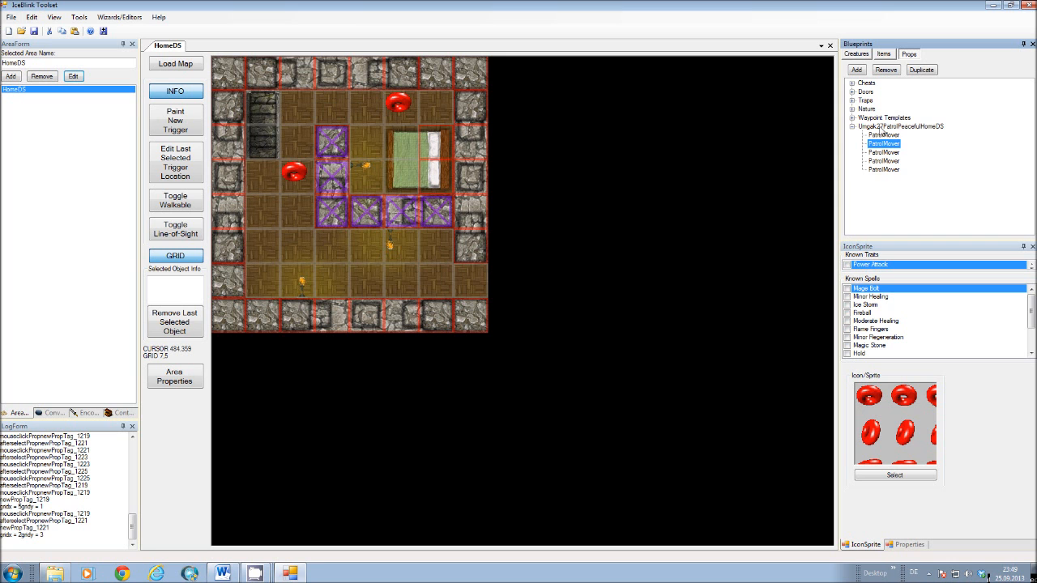
Open the PropLocalInts collection of the WorldTimeMoverDaily prop in the Waypoint Templates category.
left_click(852, 117)
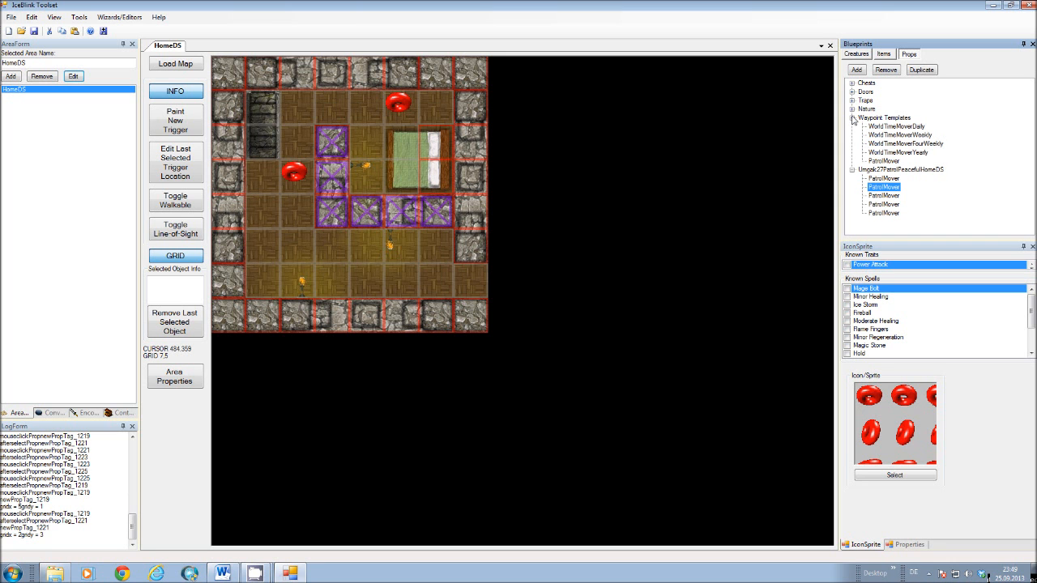
left_click(894, 127)
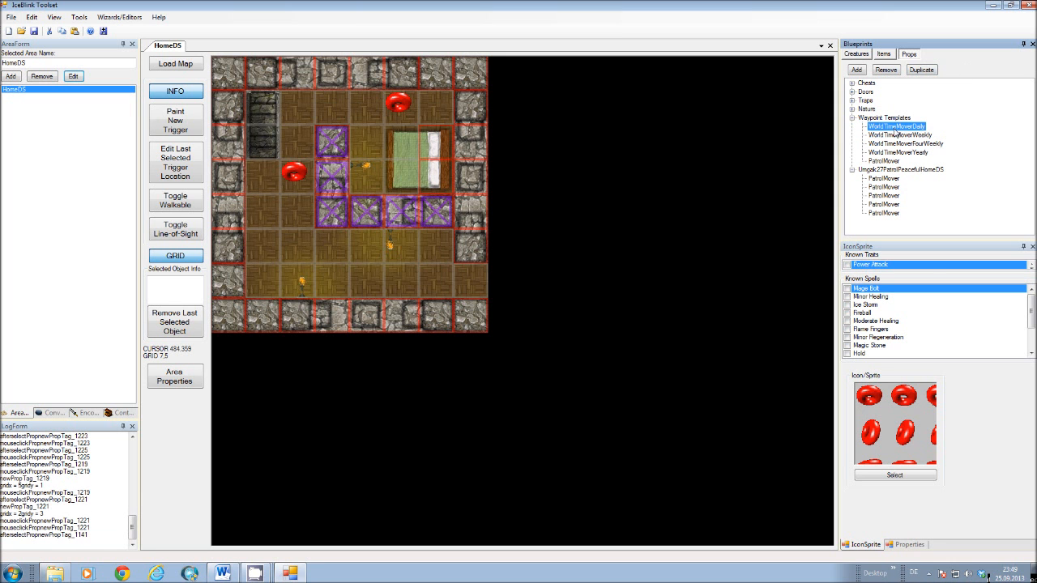
left_click(910, 545)
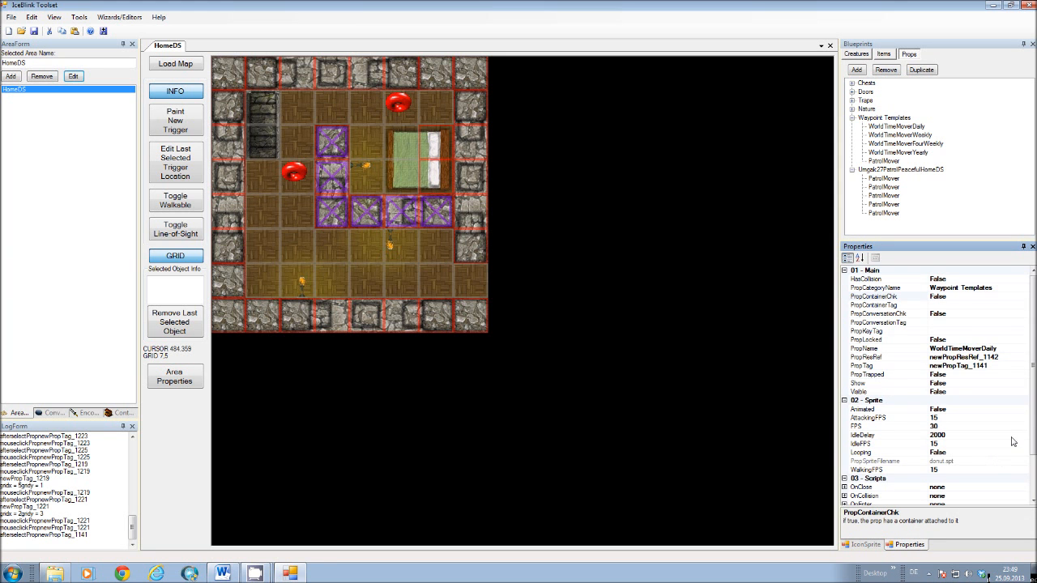
scroll(1033, 280, "down", 2)
left_click(970, 482)
left_click(1023, 479)
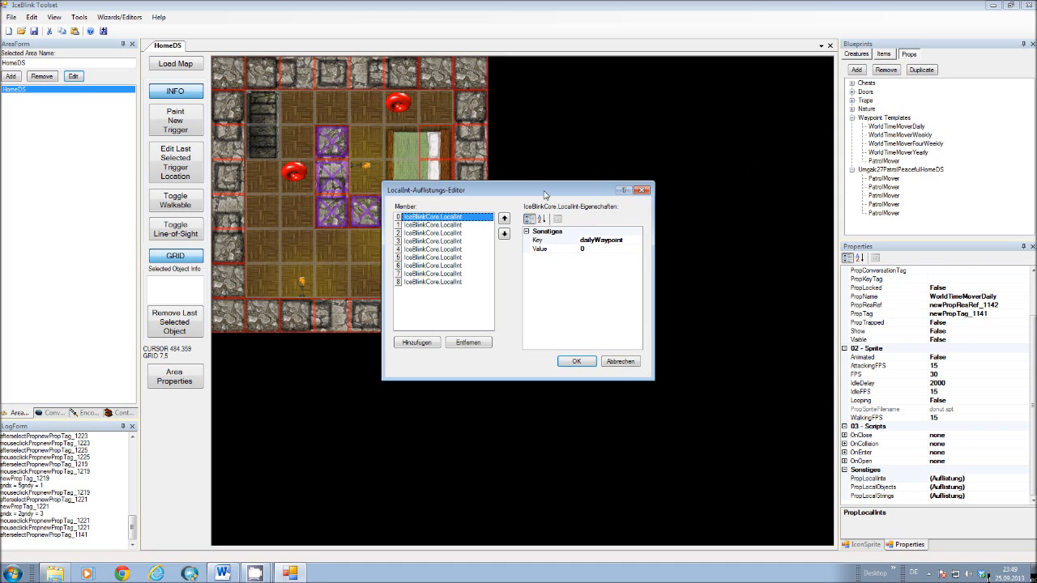
Examine the keys of the WorldTimeMoverDaily local integers, including the begin and end time intervals, and close the collection without changes.
left_click(452, 226)
left_click(453, 233)
left_click(452, 241)
left_click(453, 249)
left_click(458, 266)
left_click(458, 274)
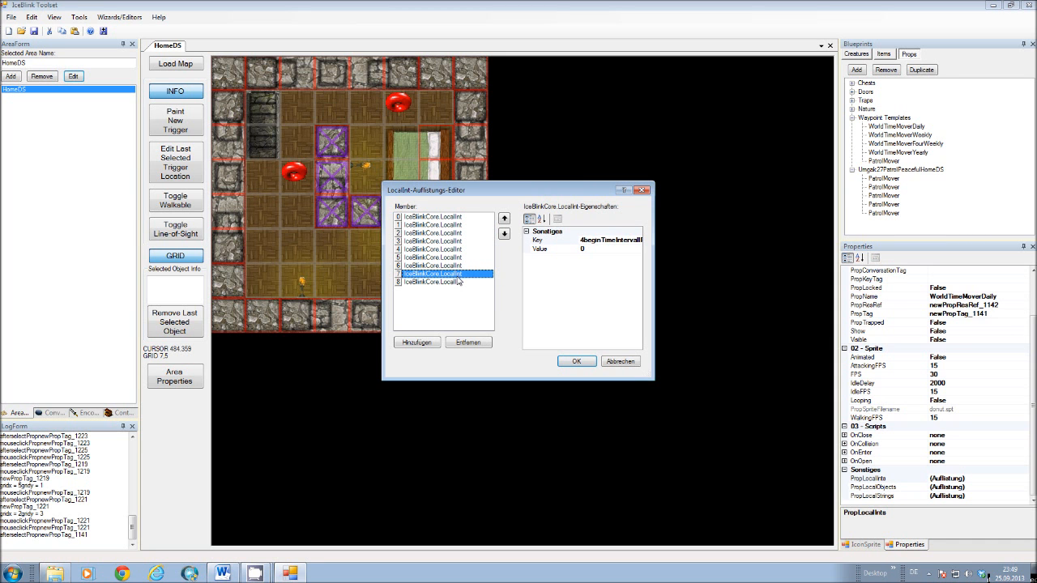
left_click(459, 282)
left_click(459, 273)
left_click(458, 265)
left_click(456, 257)
left_click(456, 249)
left_click(453, 225)
left_click(453, 234)
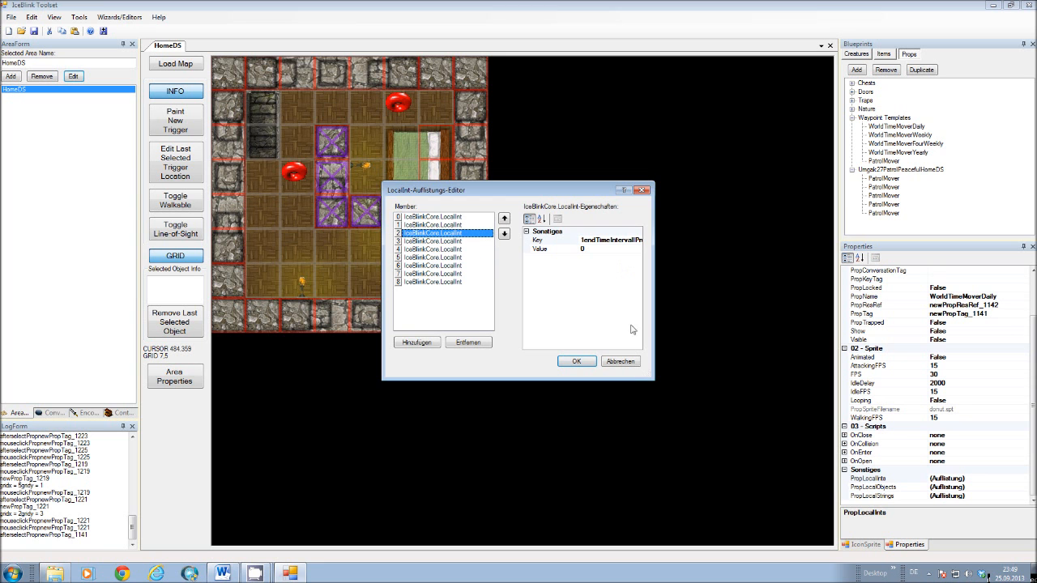
left_click(630, 364)
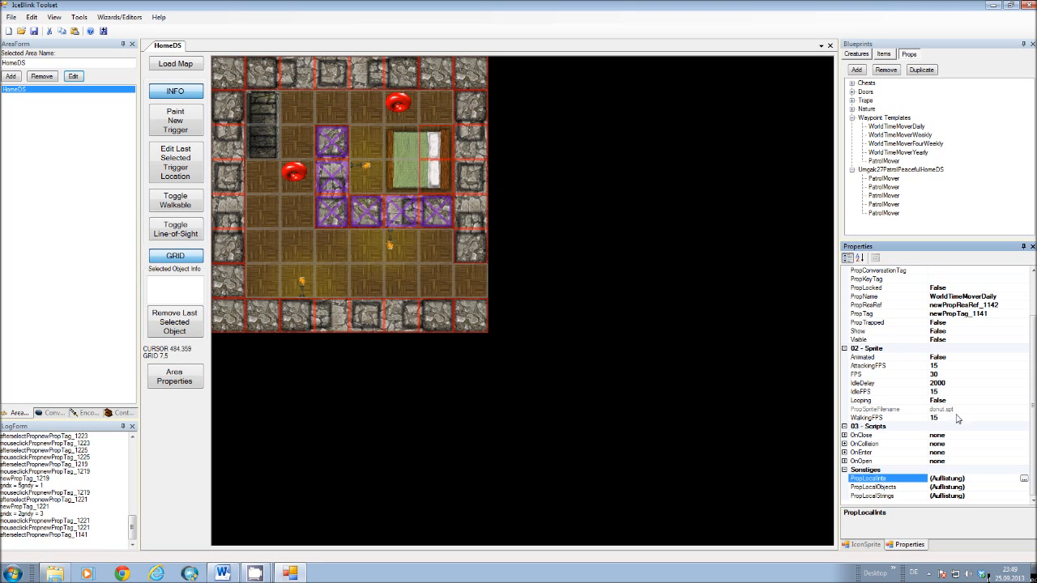
Examine the arrival and movement keys in WorldTimeMoverDaily's PropLocalStrings, cancel the editor and collapse the Waypoint Templates category.
left_click(970, 496)
left_click(1024, 496)
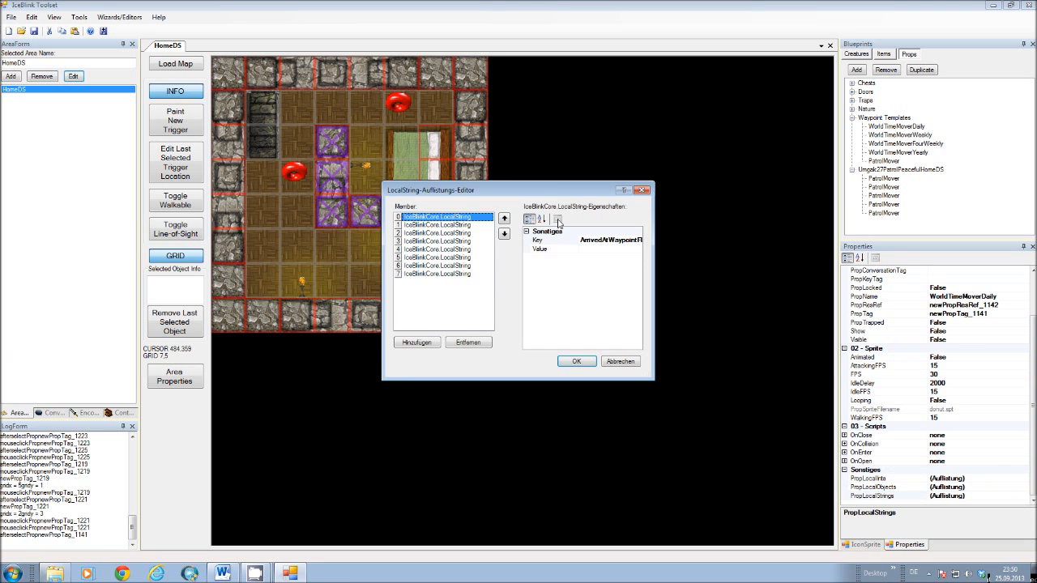
left_click(411, 242)
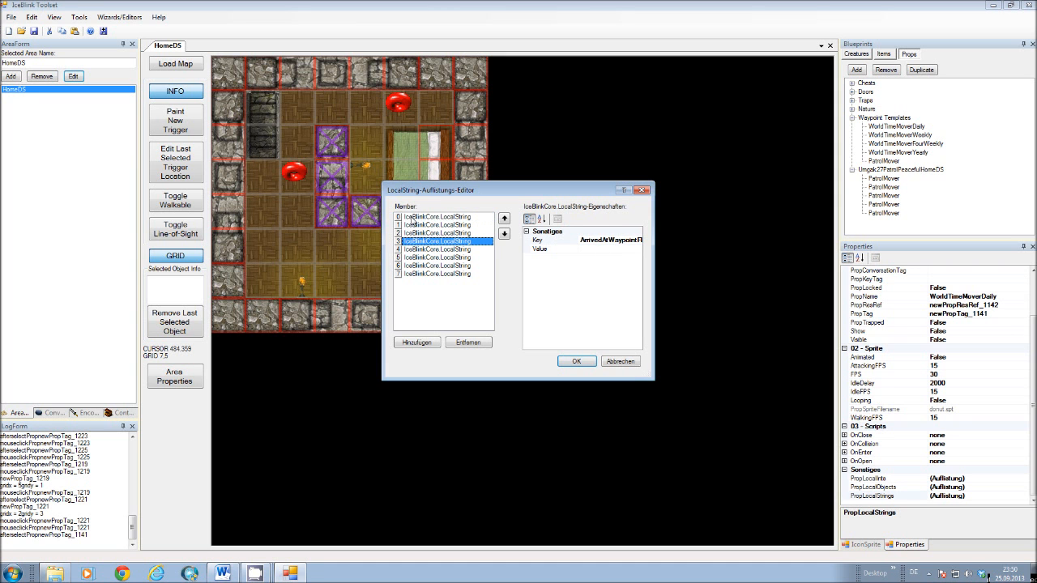
left_click(411, 250)
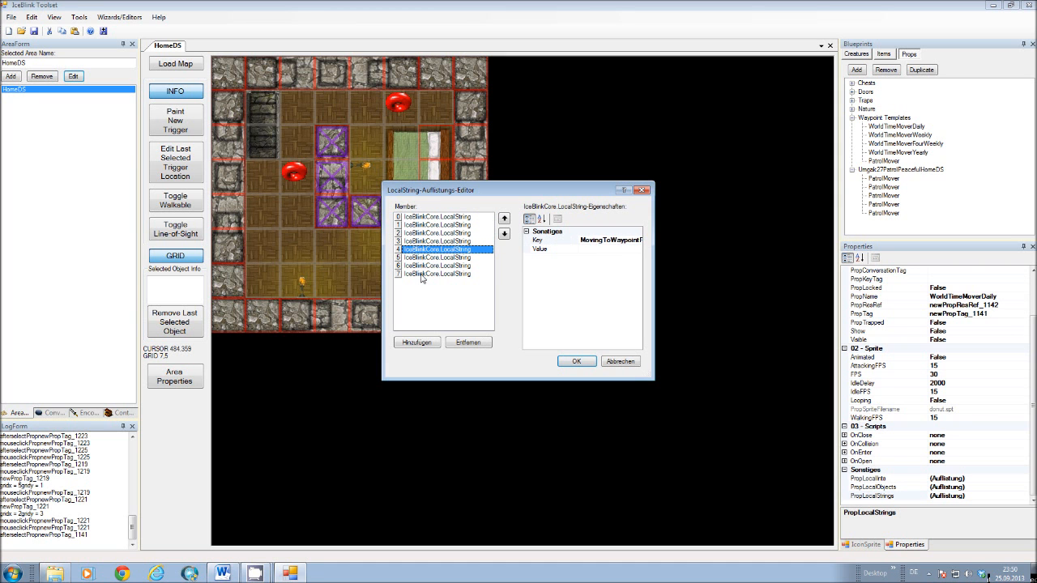
left_click(443, 216)
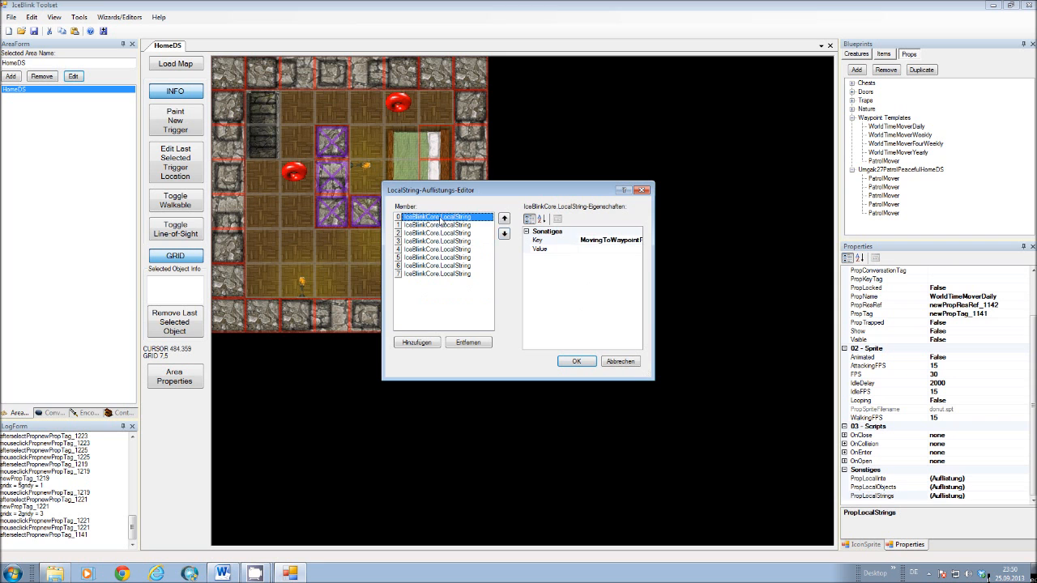
left_click(597, 250)
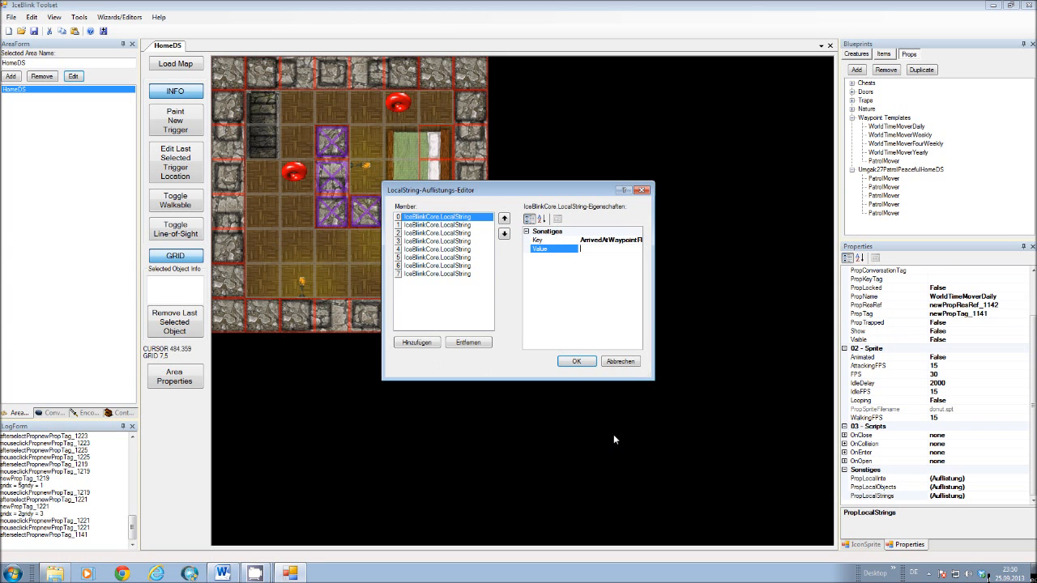
left_click(632, 362)
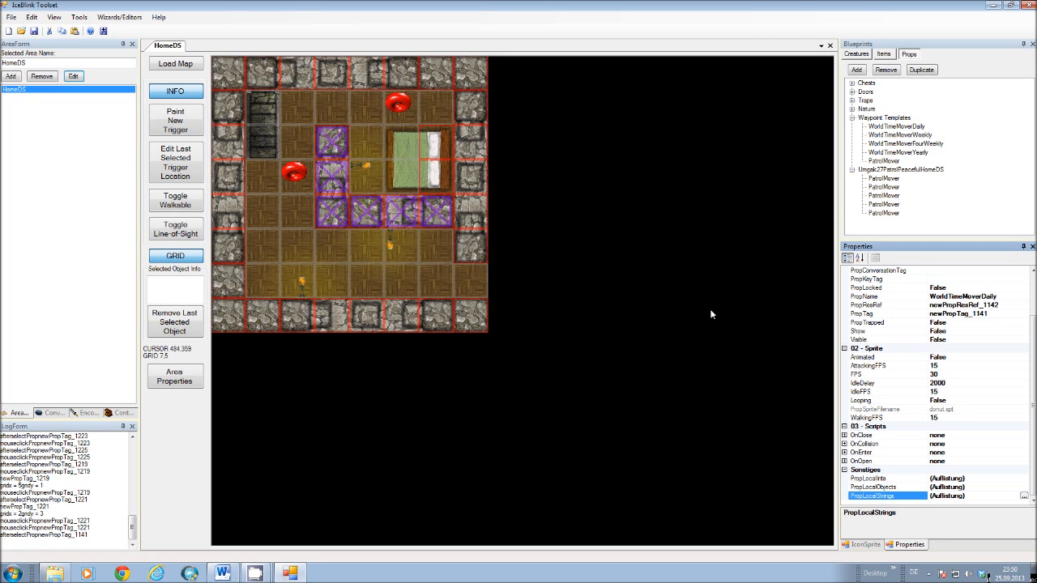
left_click(853, 118)
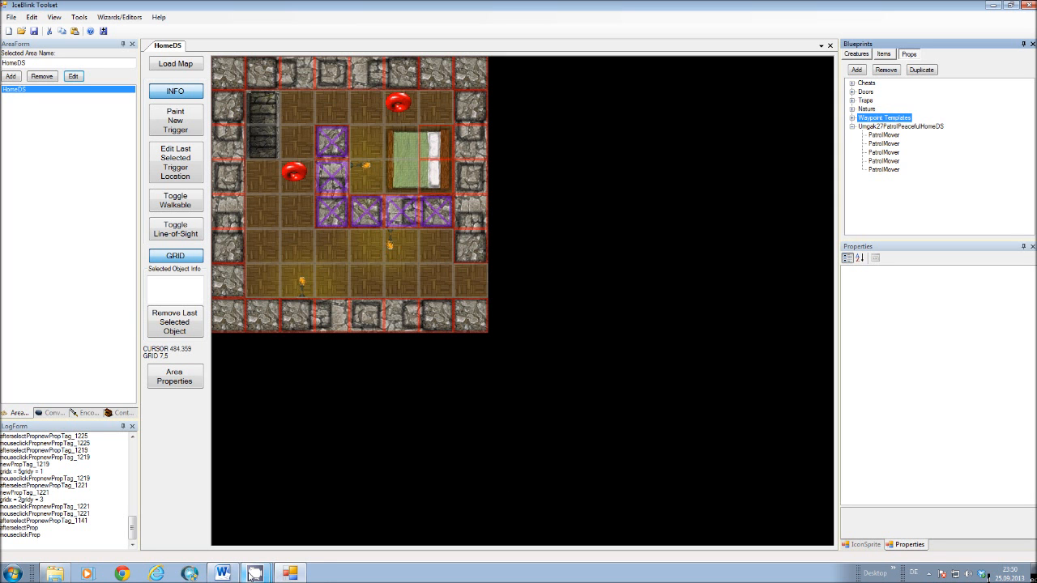
mouse_move(255, 574)
left_click(254, 531)
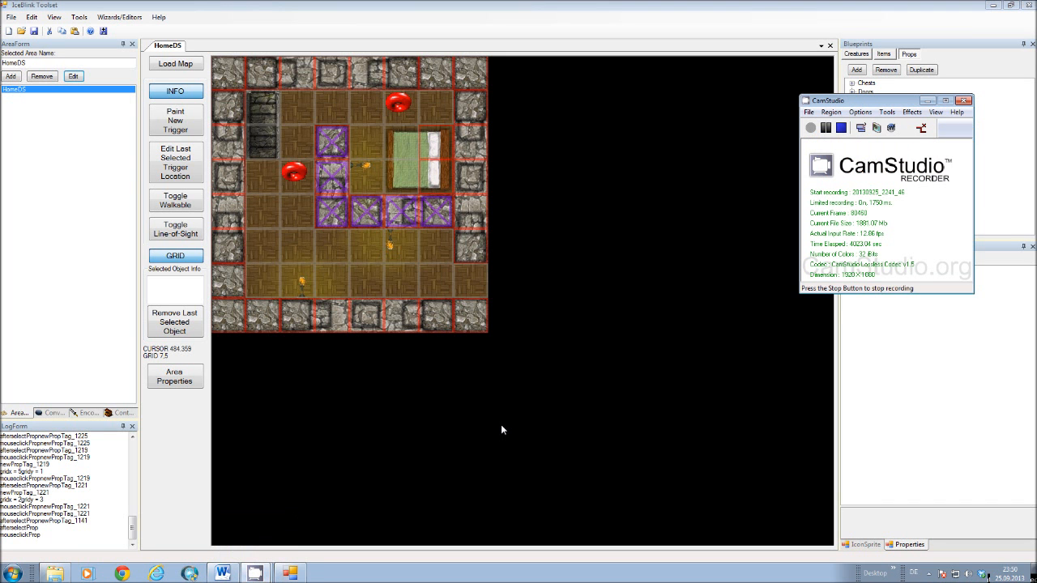